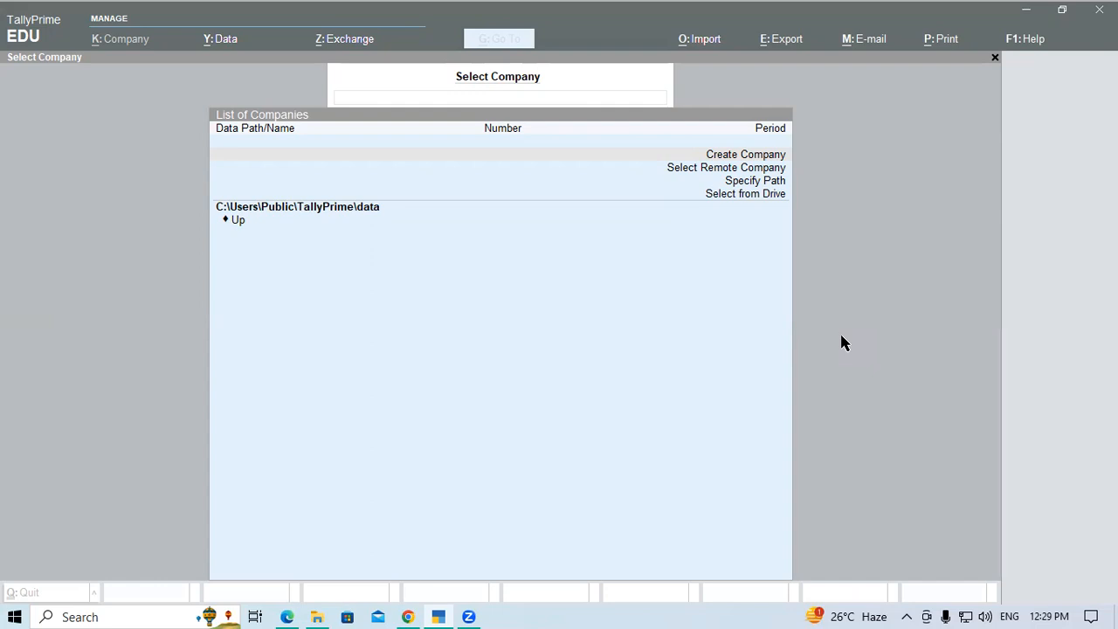
# Switch to the Edge PDF, review the Payment Voucher [F5] entry modes and select "salaries to Staff" in exercise 1
pyautogui.click(287, 615)
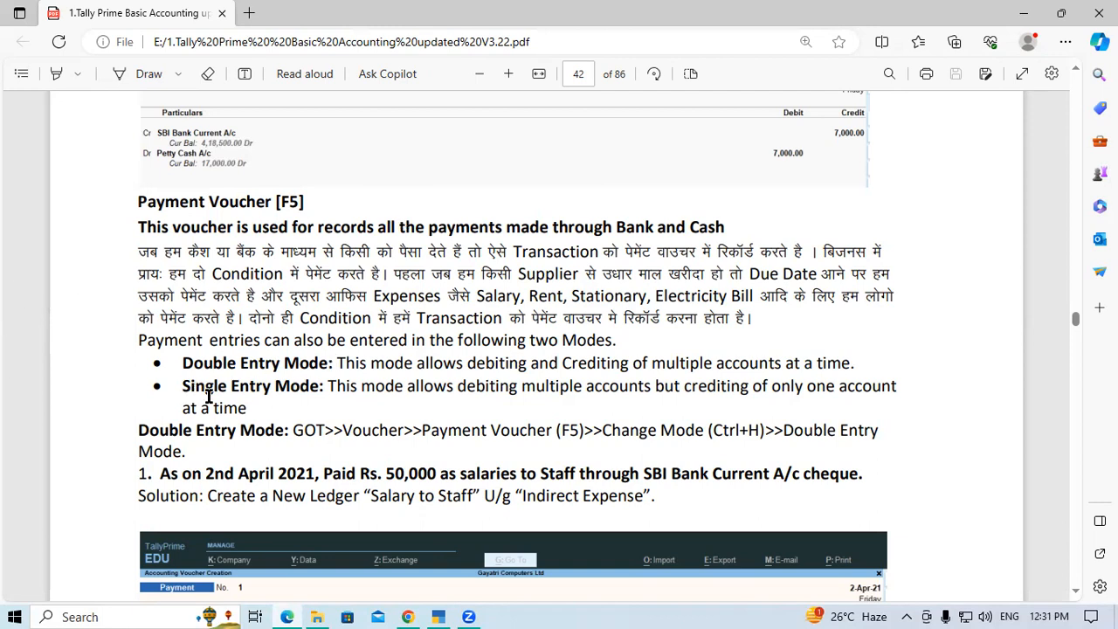
pyautogui.moveTo(182, 385); pyautogui.dragTo(289, 381)
pyautogui.click(289, 382)
pyautogui.moveTo(461, 473); pyautogui.dragTo(581, 477)
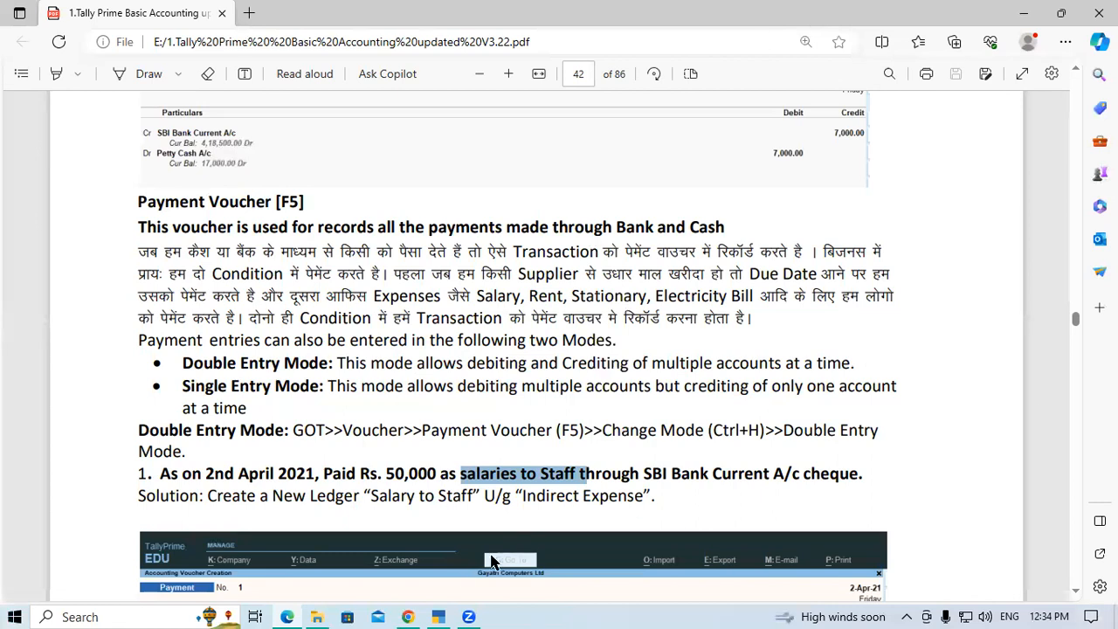
# Switch to TallyPrime and load the company Gayatri Computer Pvt.Ltd from the 11AM Tally folder on drive D
pyautogui.click(438, 612)
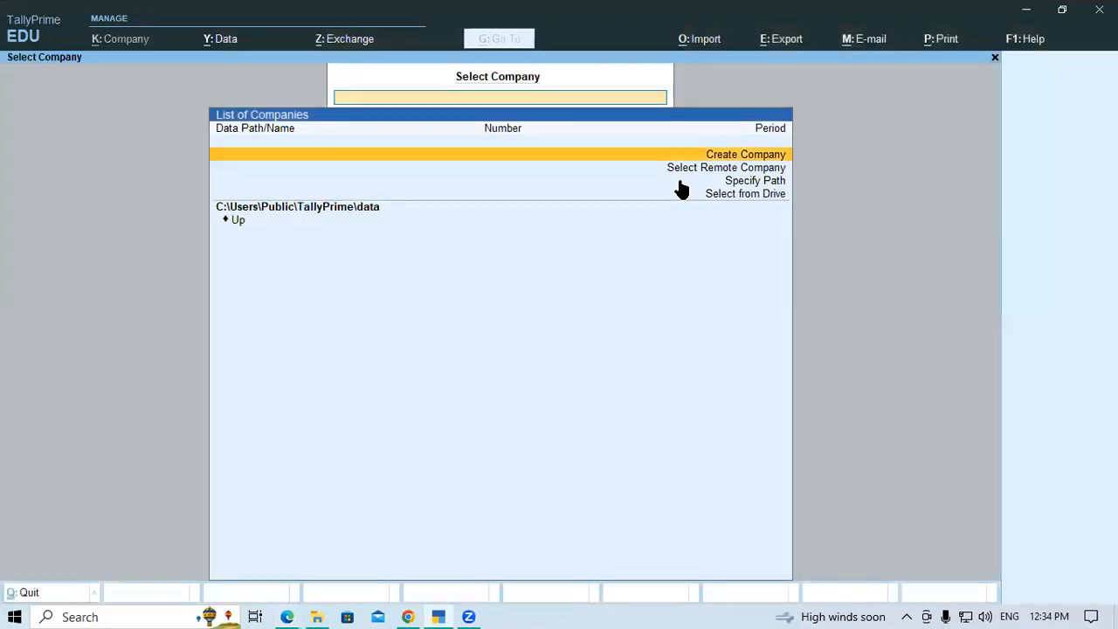
pyautogui.press('Down')
pyautogui.press('Down')
pyautogui.press('Down')
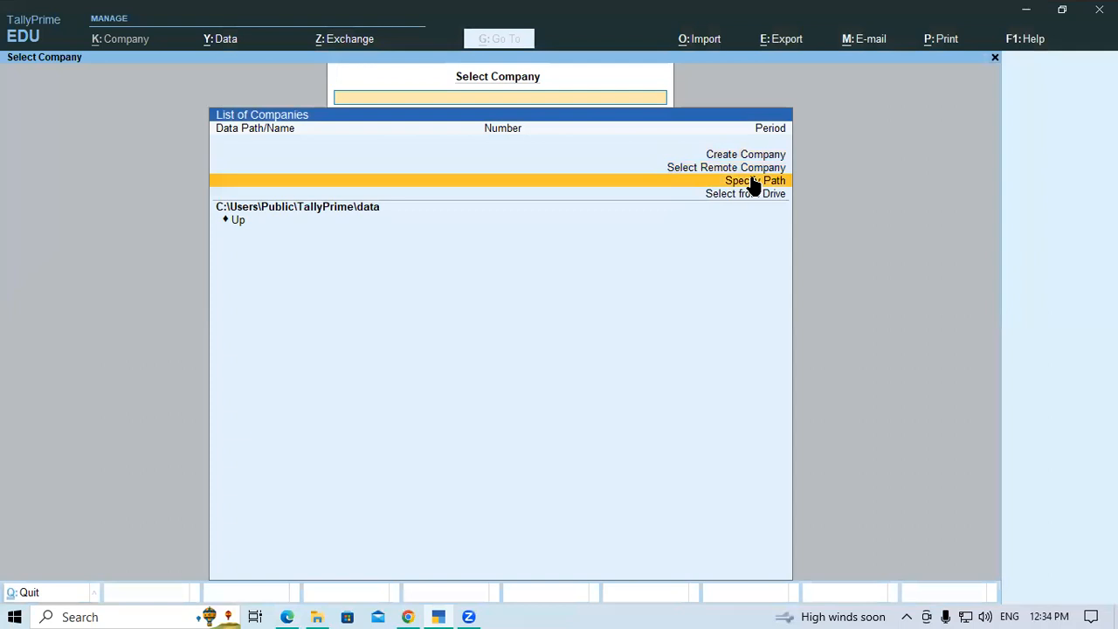
pyautogui.press('Return')
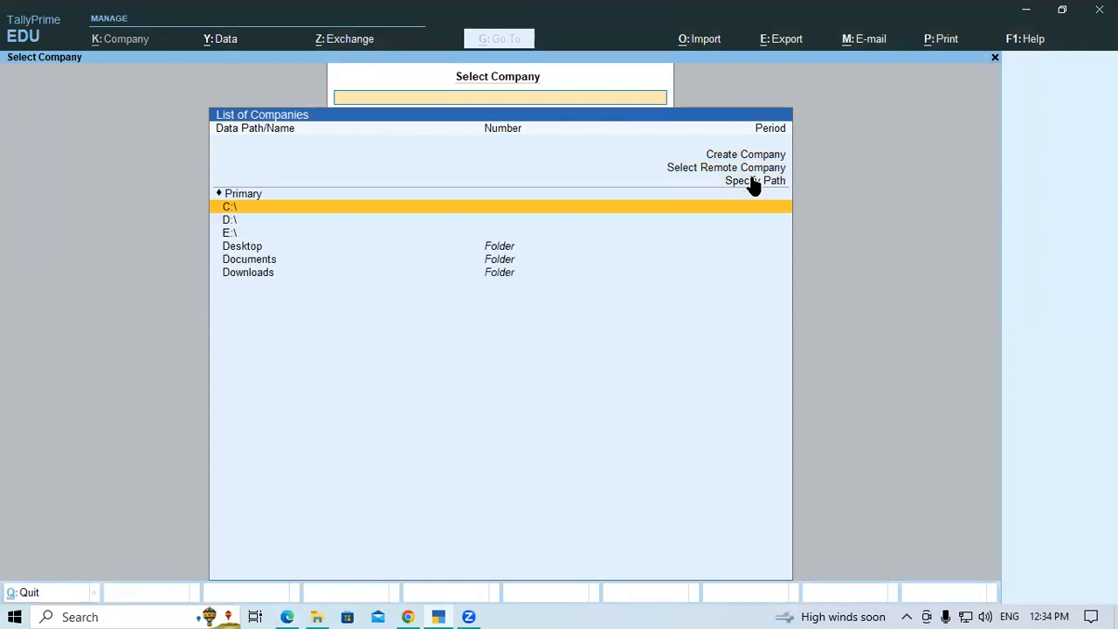
pyautogui.press('Down')
pyautogui.press('Return')
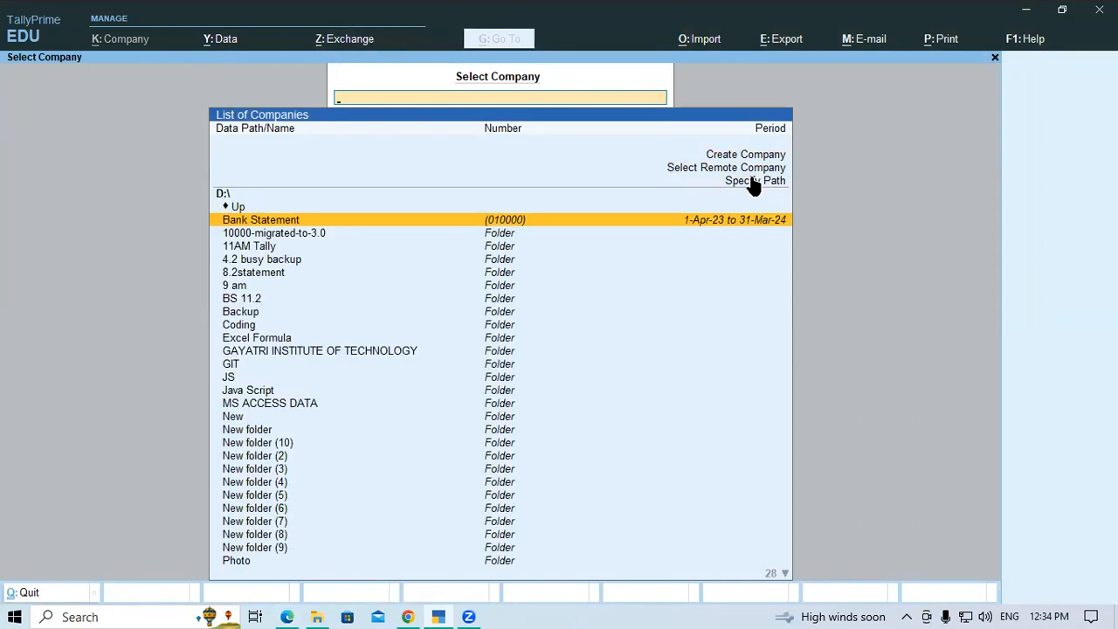
pyautogui.write('11')
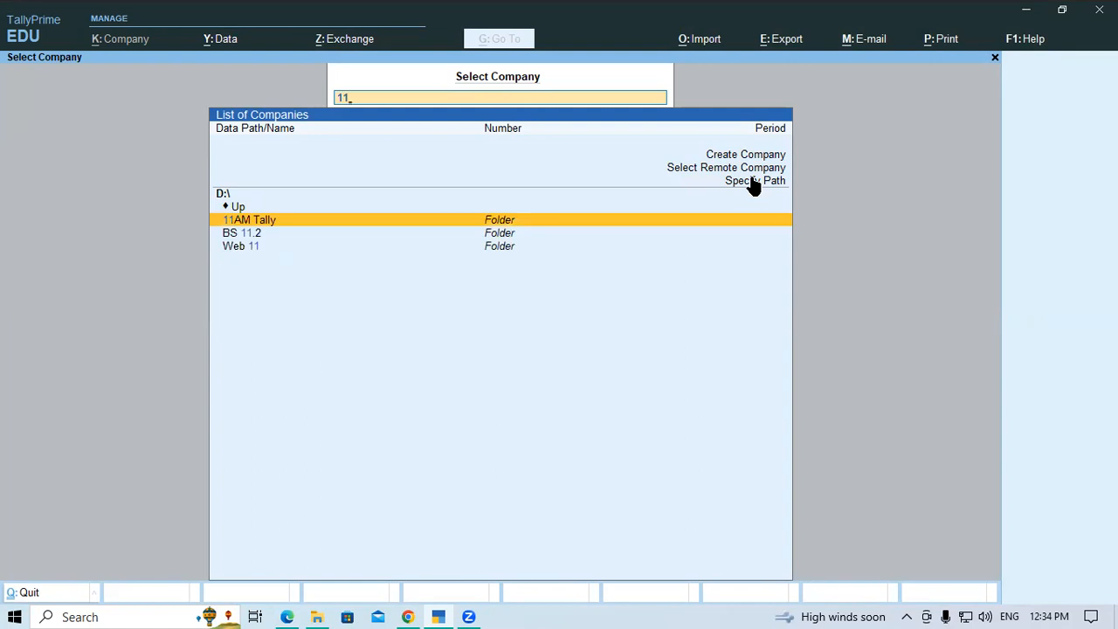
pyautogui.press('Return')
pyautogui.press('Return')
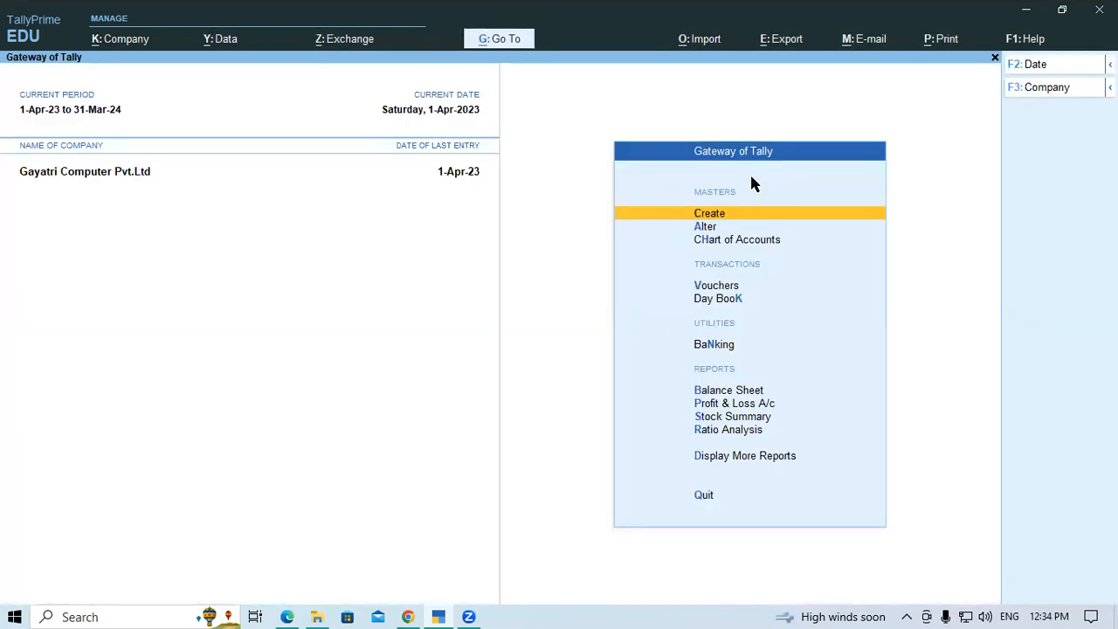
# Open voucher entry from the Gateway of Tally with a new Payment voucher
pyautogui.press('Down')
pyautogui.press('Down')
pyautogui.press('Down')
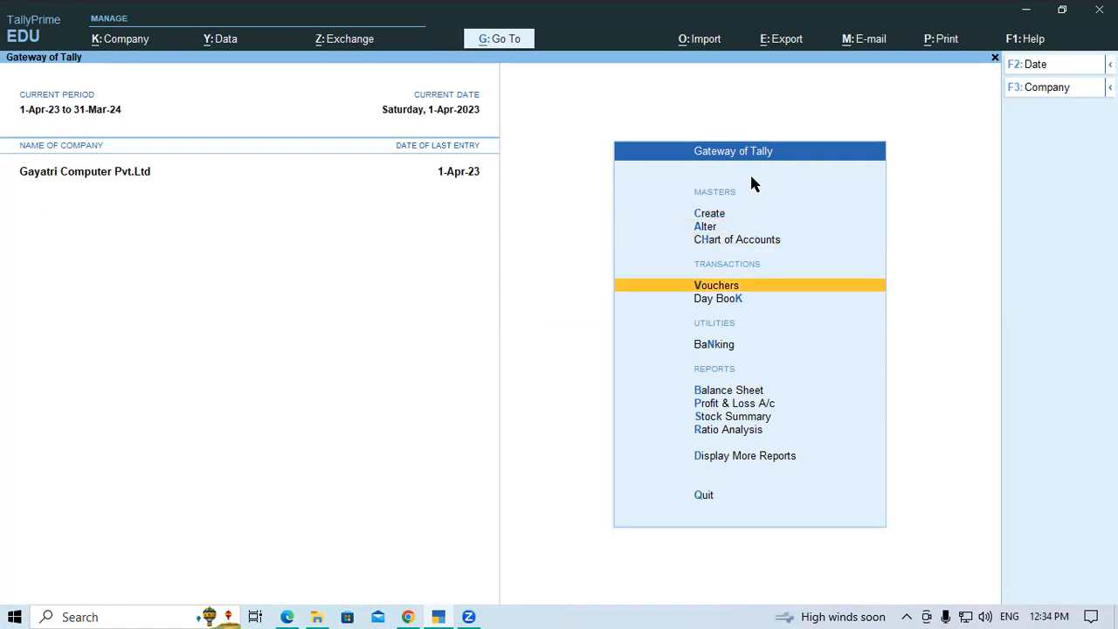
pyautogui.press('Return')
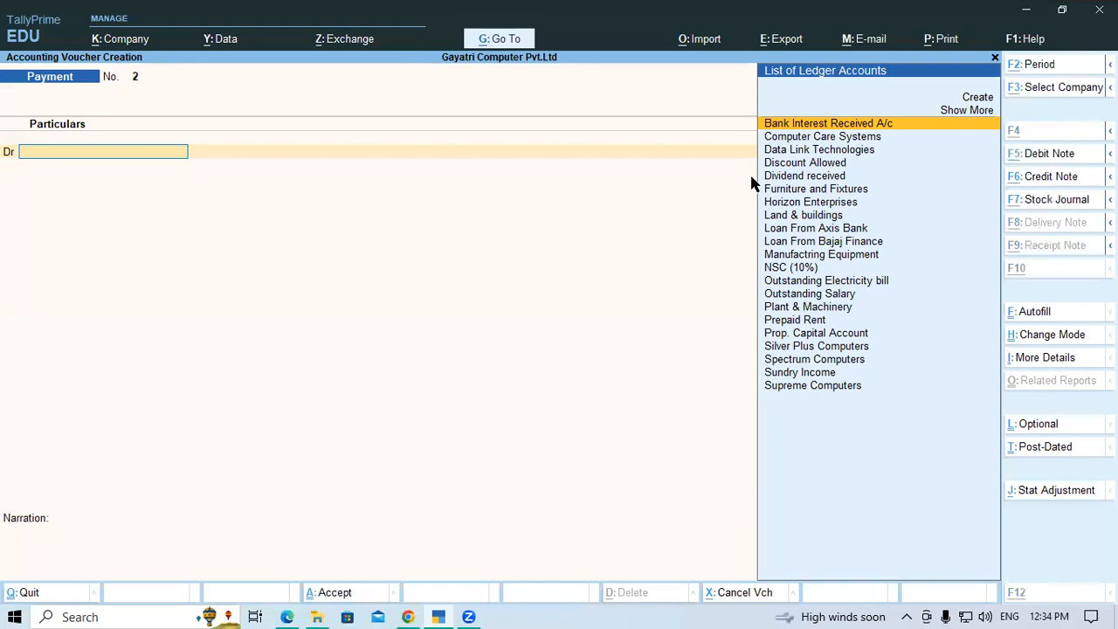
# Copy the selected text from the Edge PDF and use it in TallyPrime to name a new ledger "salaries to Staff"
pyautogui.hotkey('alt', 'Tab')
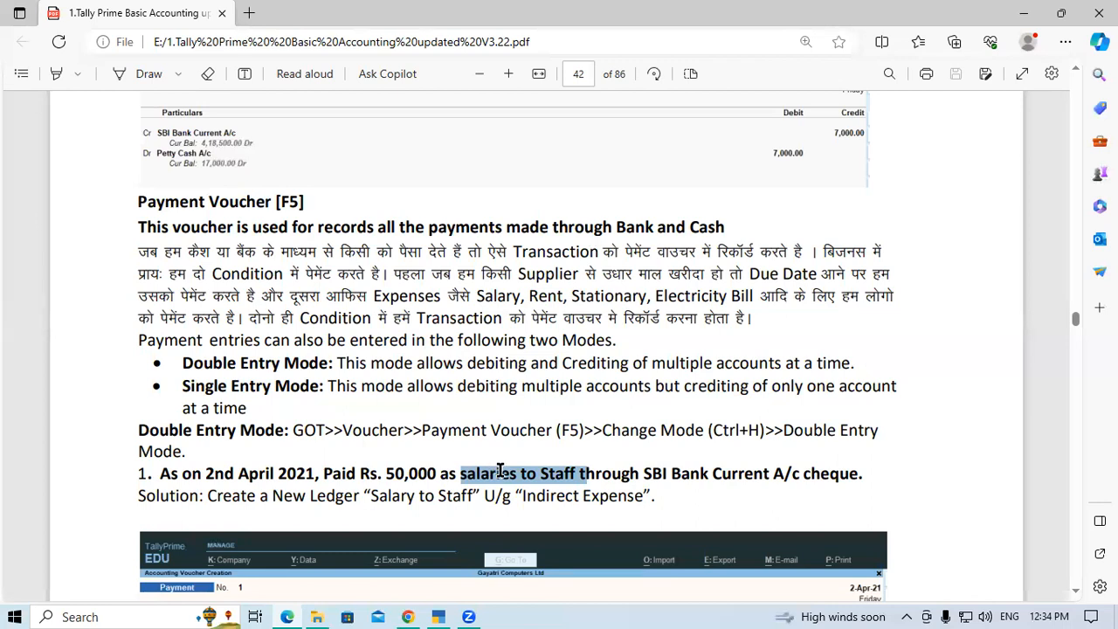
pyautogui.rightClick(502, 471)
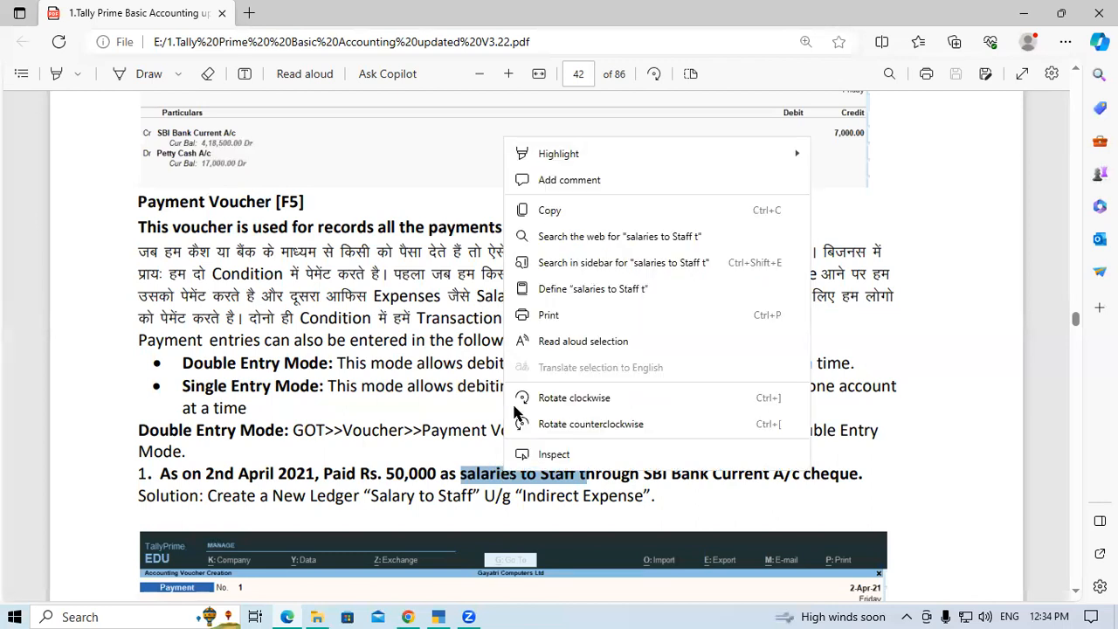
pyautogui.click(545, 211)
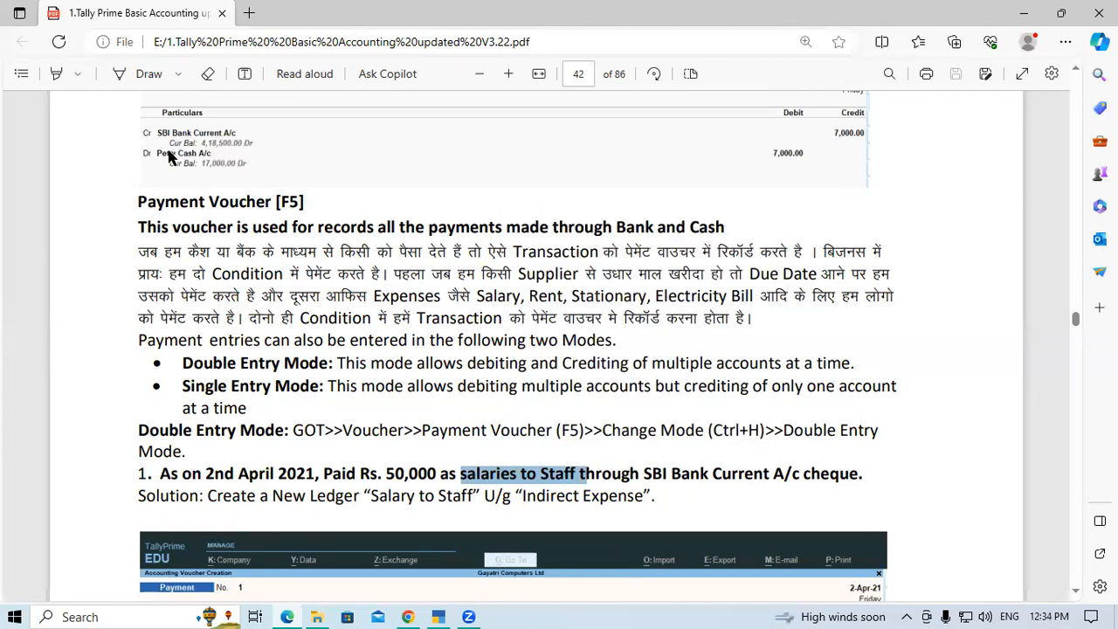
pyautogui.hotkey('alt', 'Tab')
pyautogui.hotkey('ctrl', 'alt', 'v')
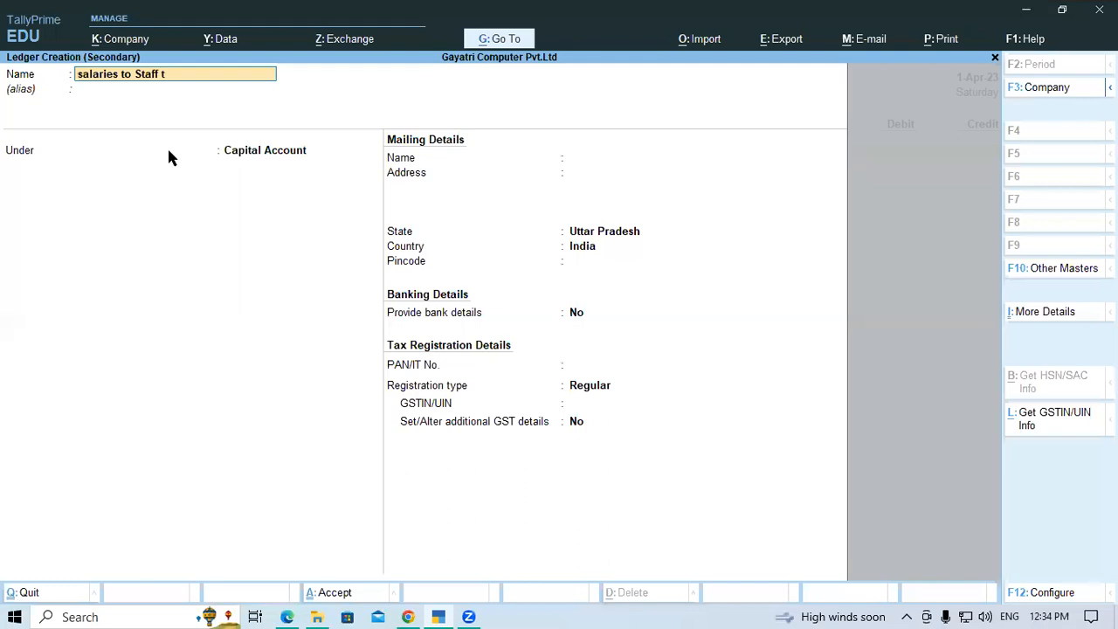
pyautogui.press('BackSpace')
pyautogui.press('Return')
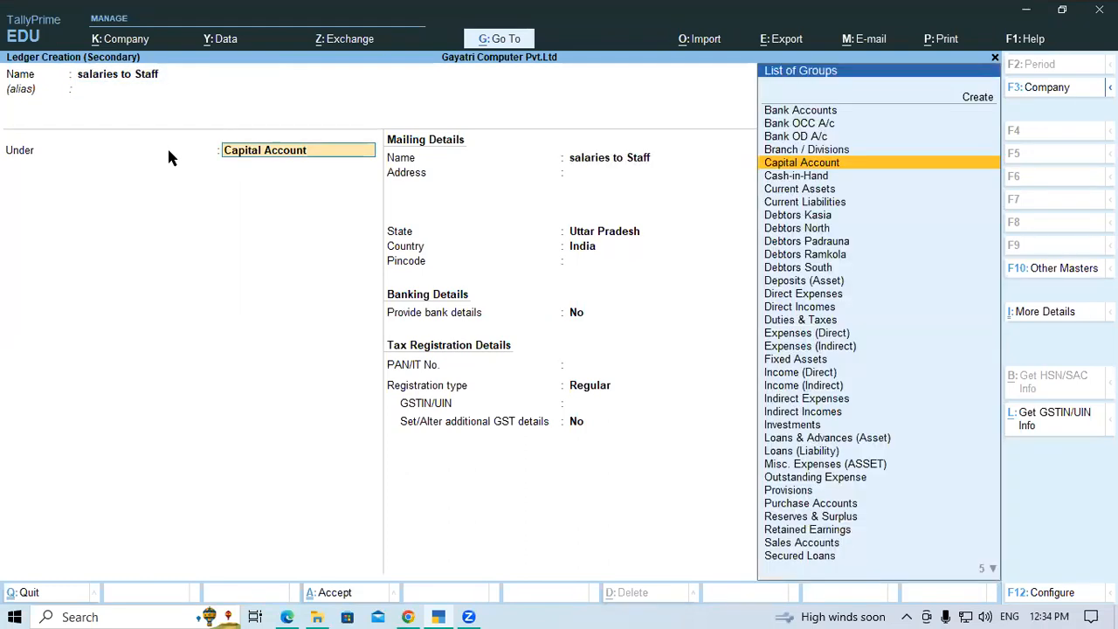
# Place the salaries to Staff ledger under the Indirect Expenses group
pyautogui.write('In')
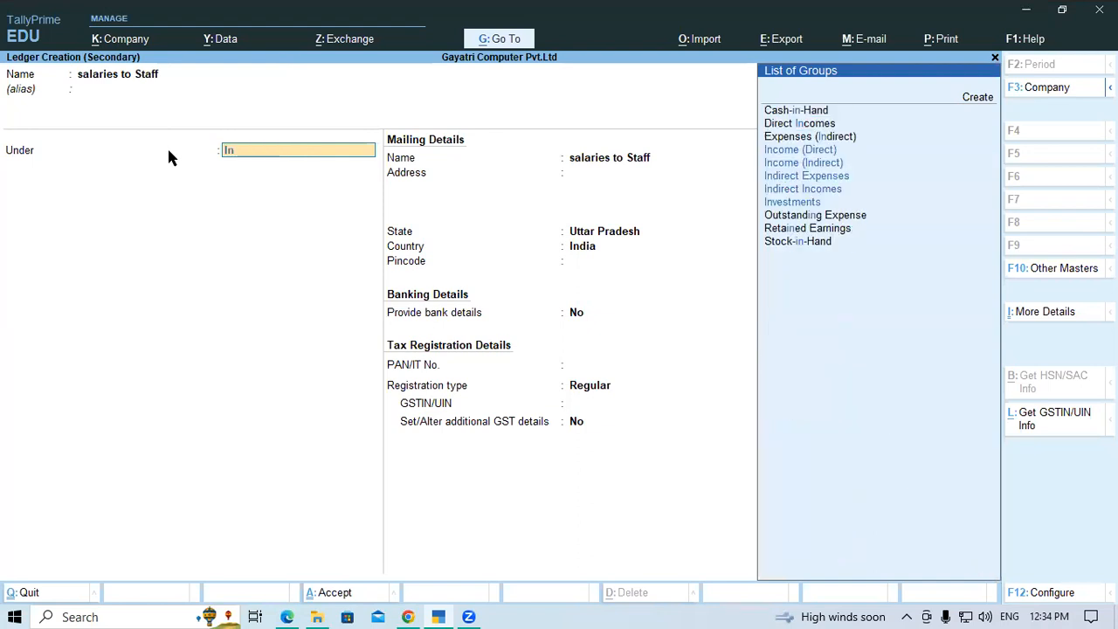
pyautogui.press('Down')
pyautogui.press('Down')
pyautogui.press('Down')
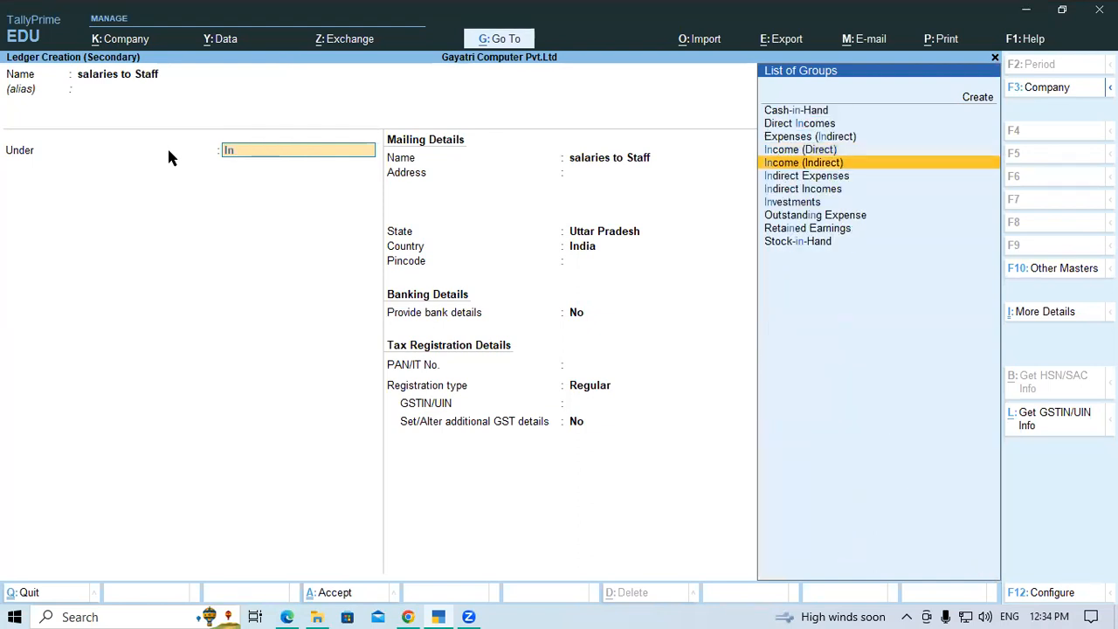
pyautogui.press('Return')
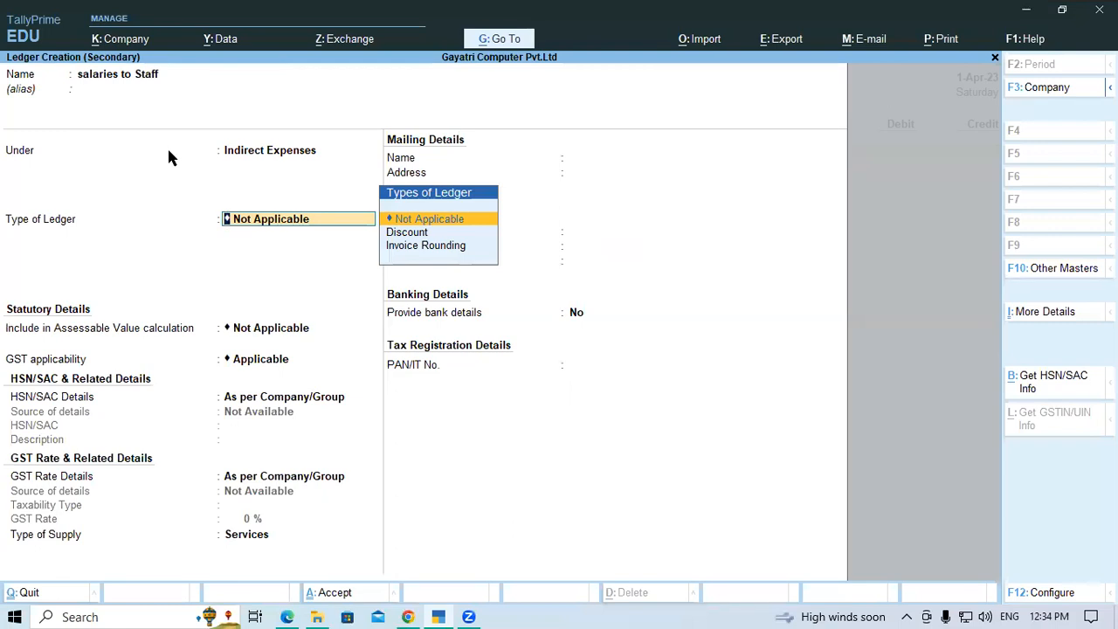
# Set the ledger's GST applicability to Not Applicable, keep the other defaults, and save the ledger
pyautogui.press('Return')
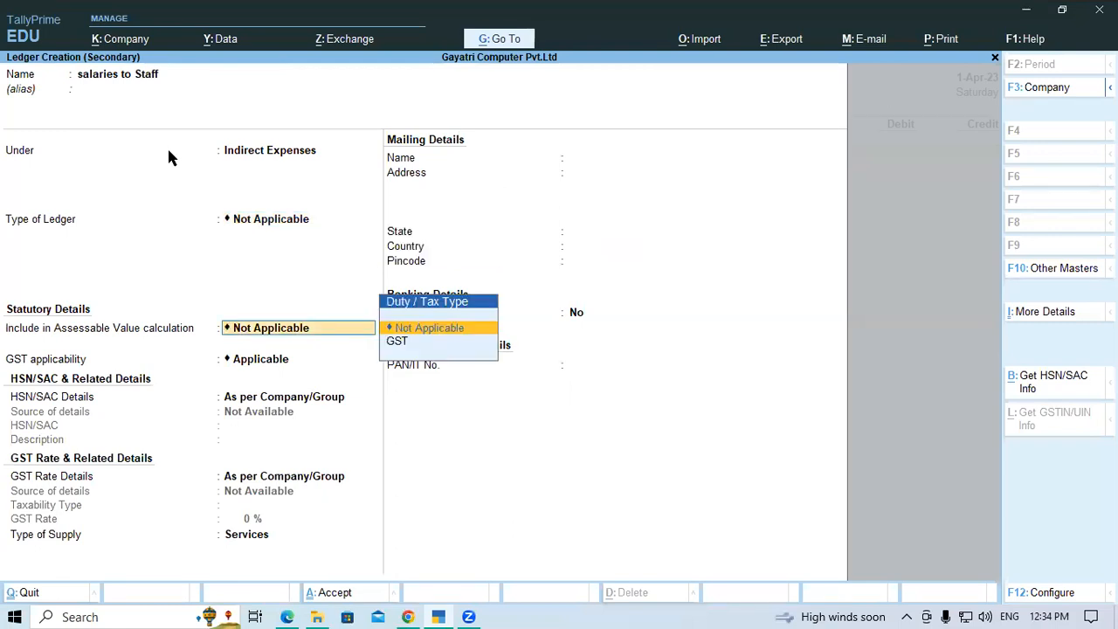
pyautogui.press('Return')
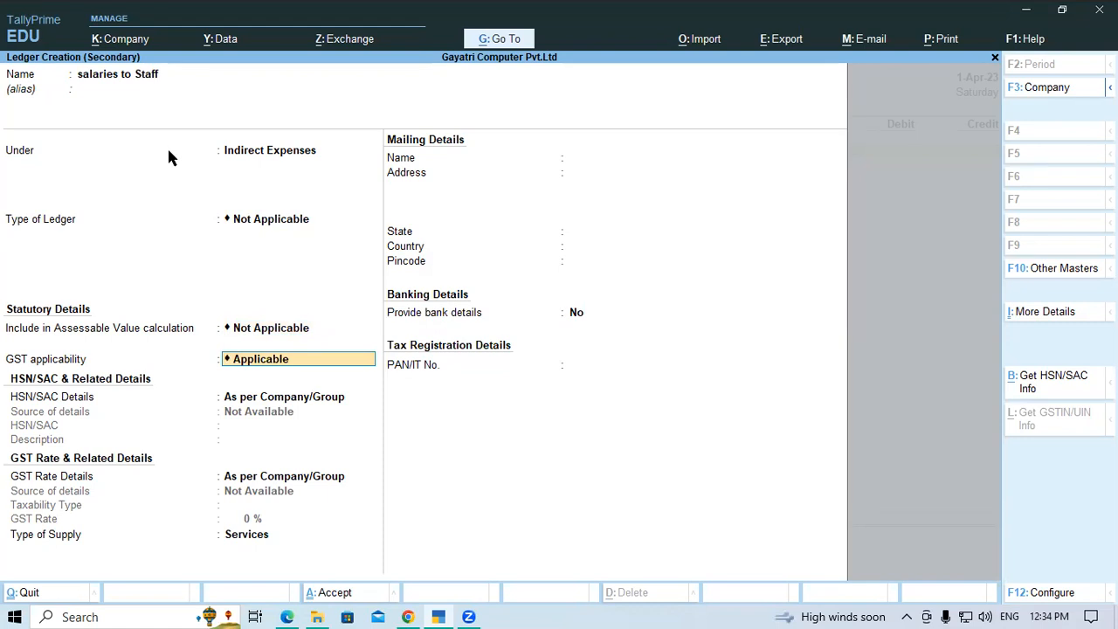
pyautogui.write('Not')
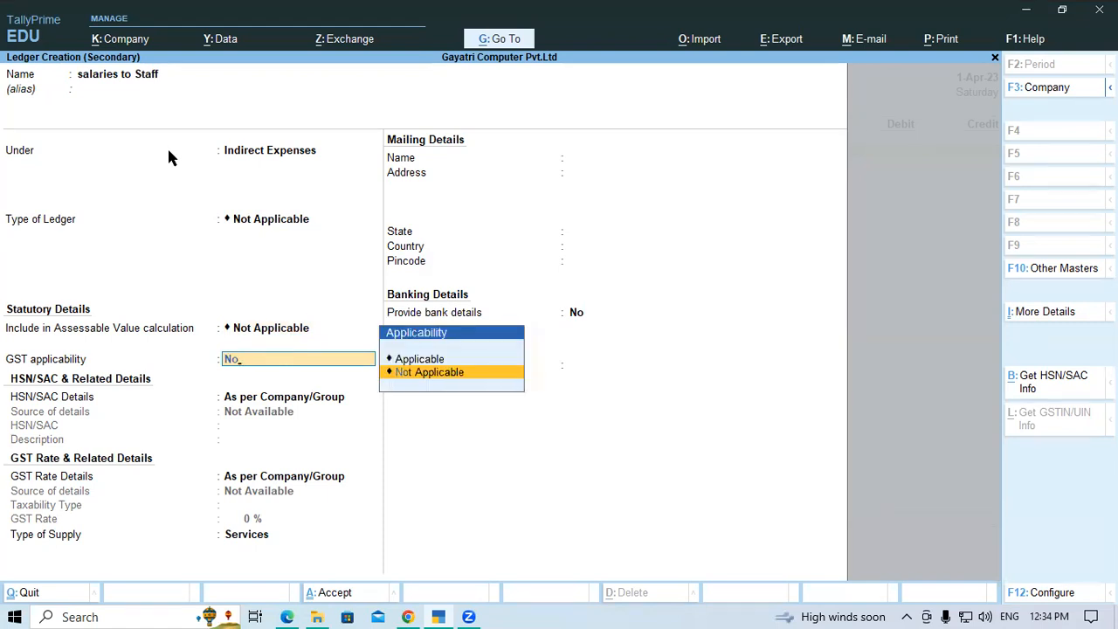
pyautogui.press('Return')
pyautogui.press('Return')
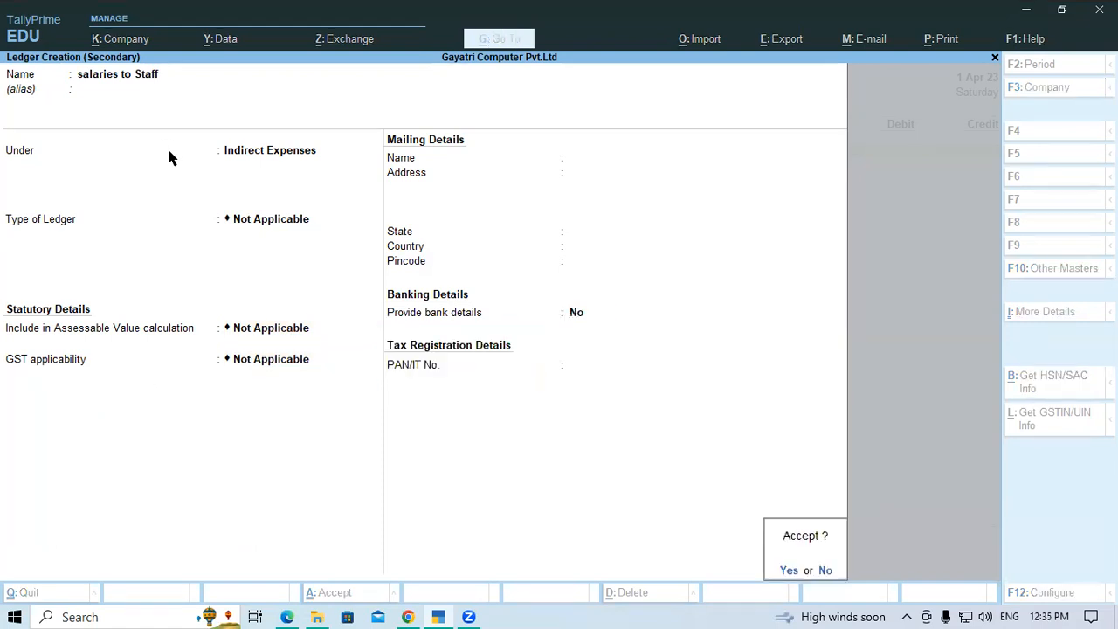
pyautogui.press('Return')
# Debit salaries to Staff with 50,000 and choose Current A/c at SBI Bank as the credit ledger
pyautogui.write('50,')
pyautogui.write('0000')
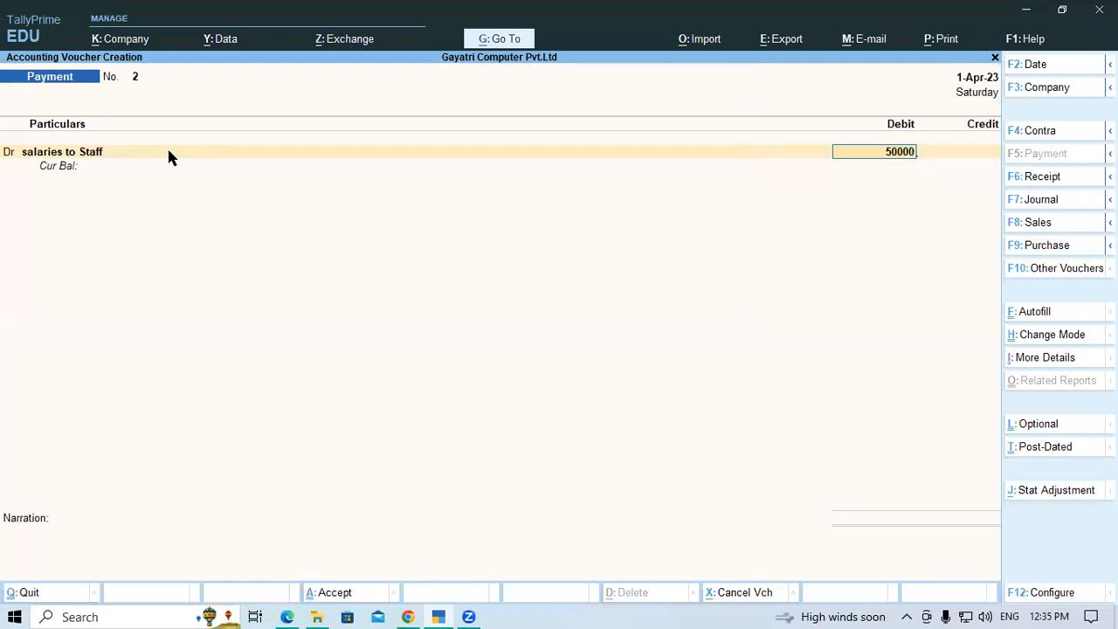
pyautogui.press('Return')
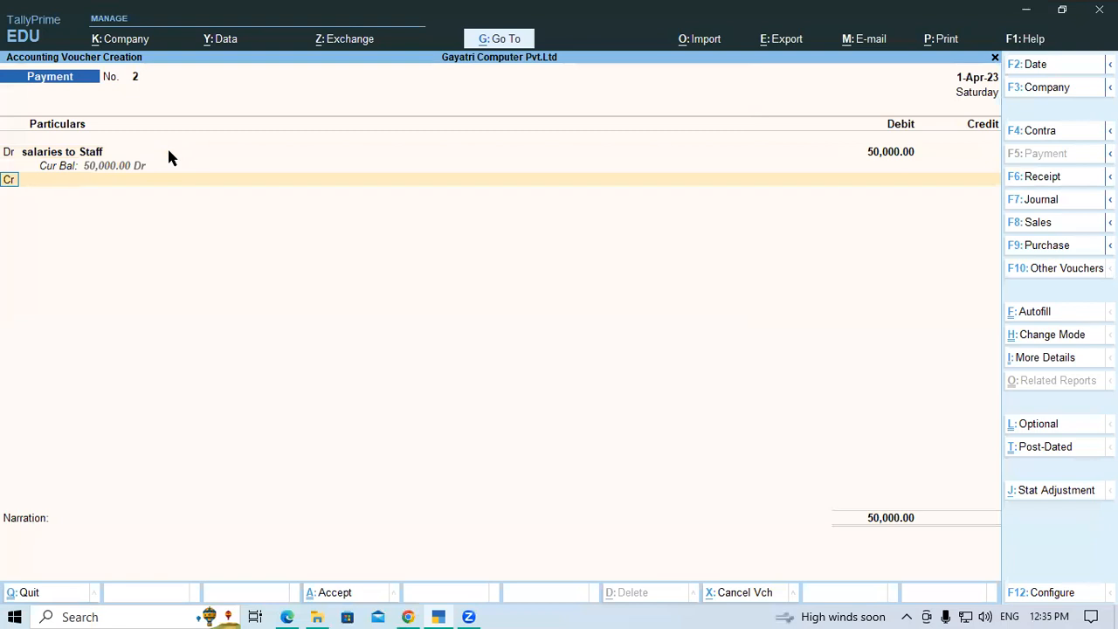
pyautogui.press('Return')
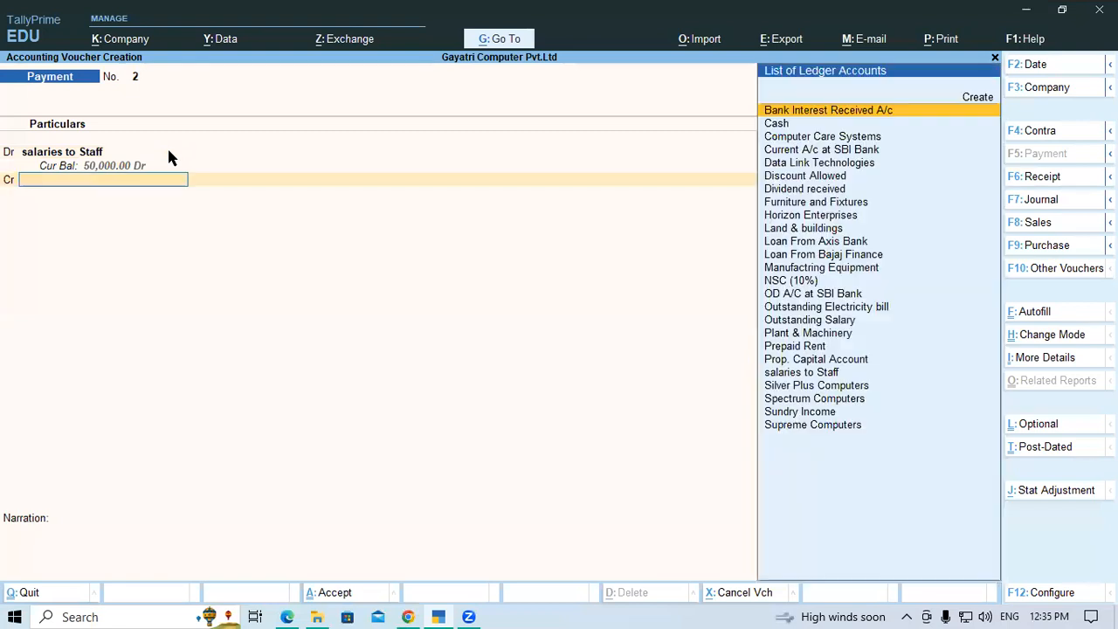
pyautogui.write('Sbi')
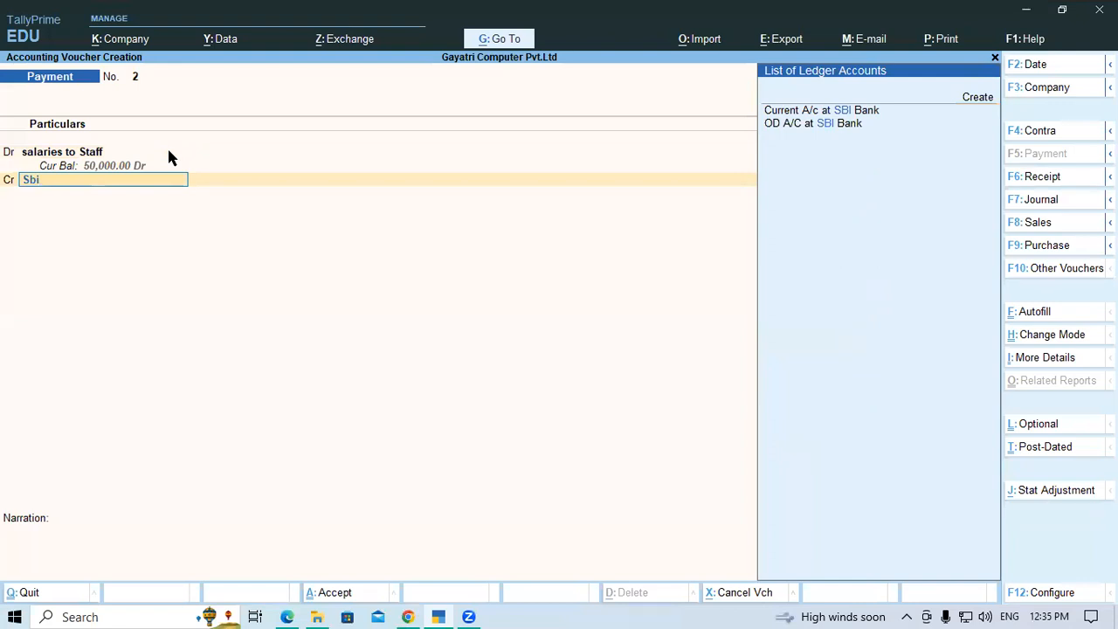
pyautogui.press('Down')
pyautogui.press('Return')
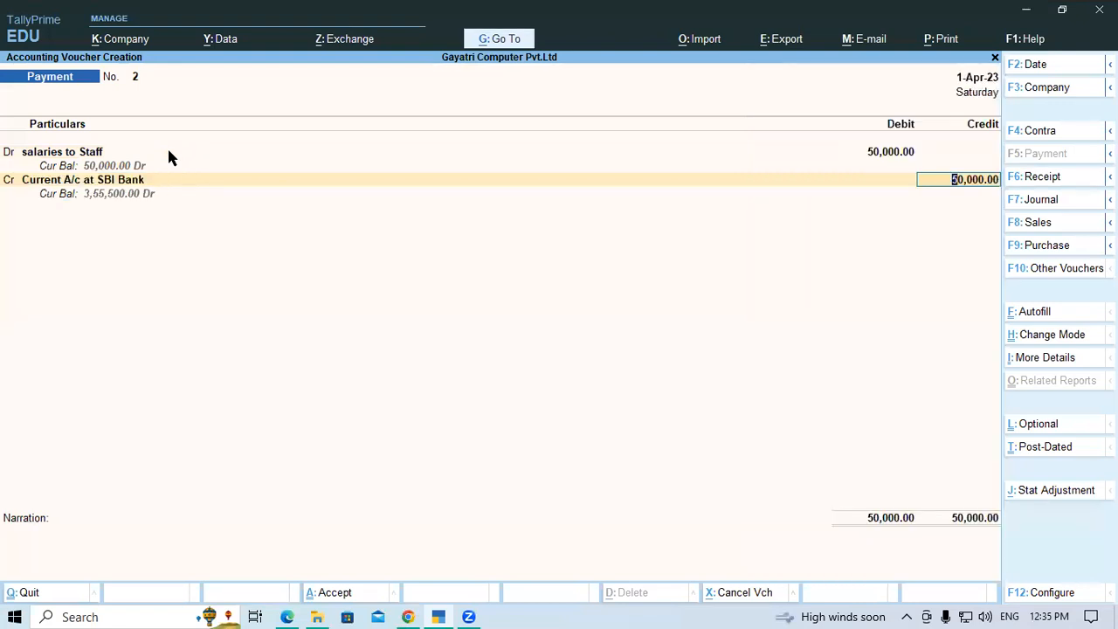
# Credit the bank with 50,000 as a Cheque allocation without an instrument number, leave the narration empty, and save the payment voucher
pyautogui.press('Return')
pyautogui.press('Return')
pyautogui.press('Return')
pyautogui.press('Return')
pyautogui.press('Return')
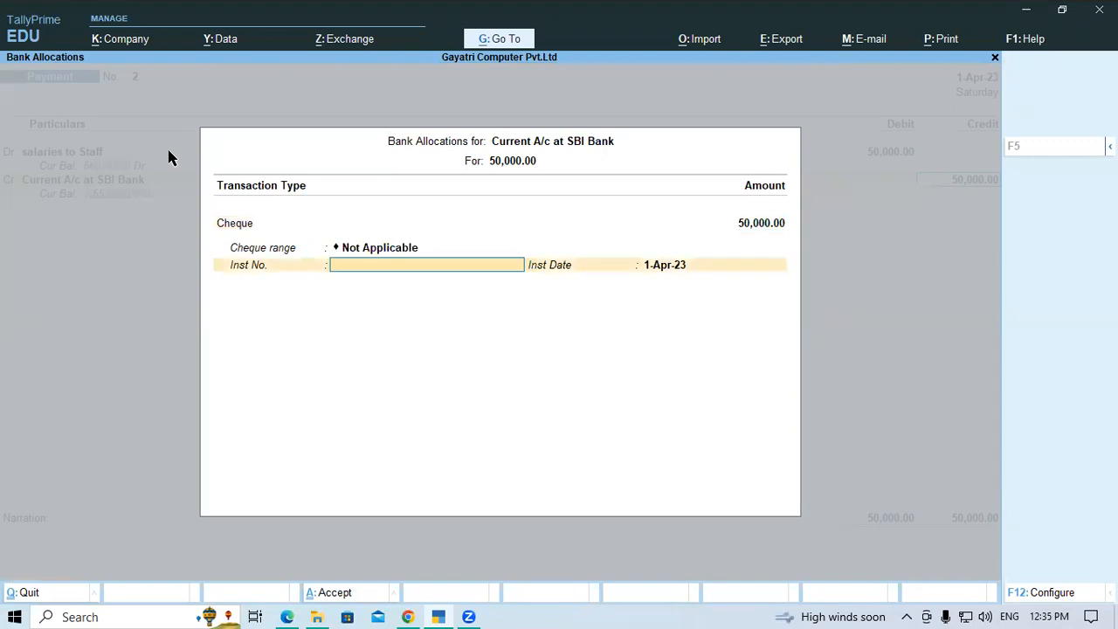
pyautogui.press('Return')
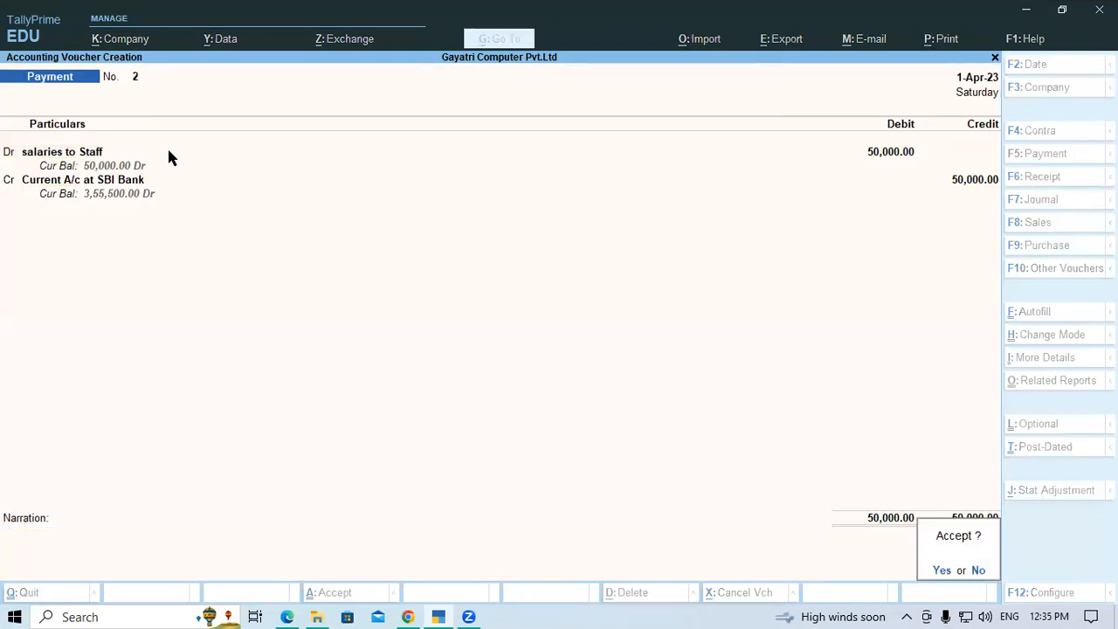
pyautogui.press('Return')
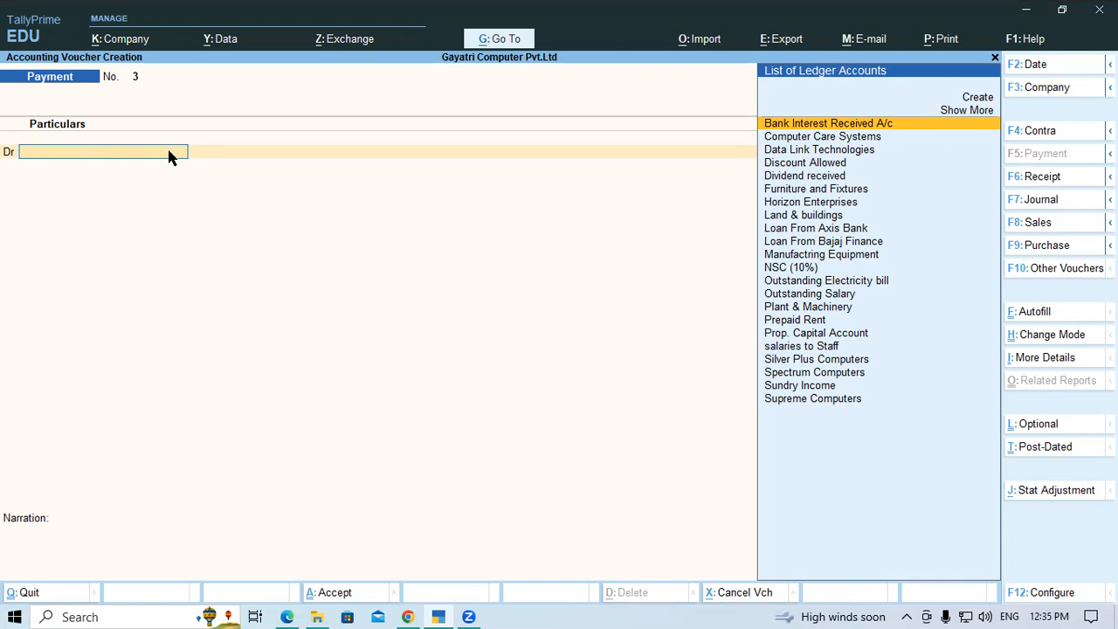
# Start a new ledger from the payment voucher's debit line and name it as the employee's Salary A/c
pyautogui.hotkey('alt', 'c')
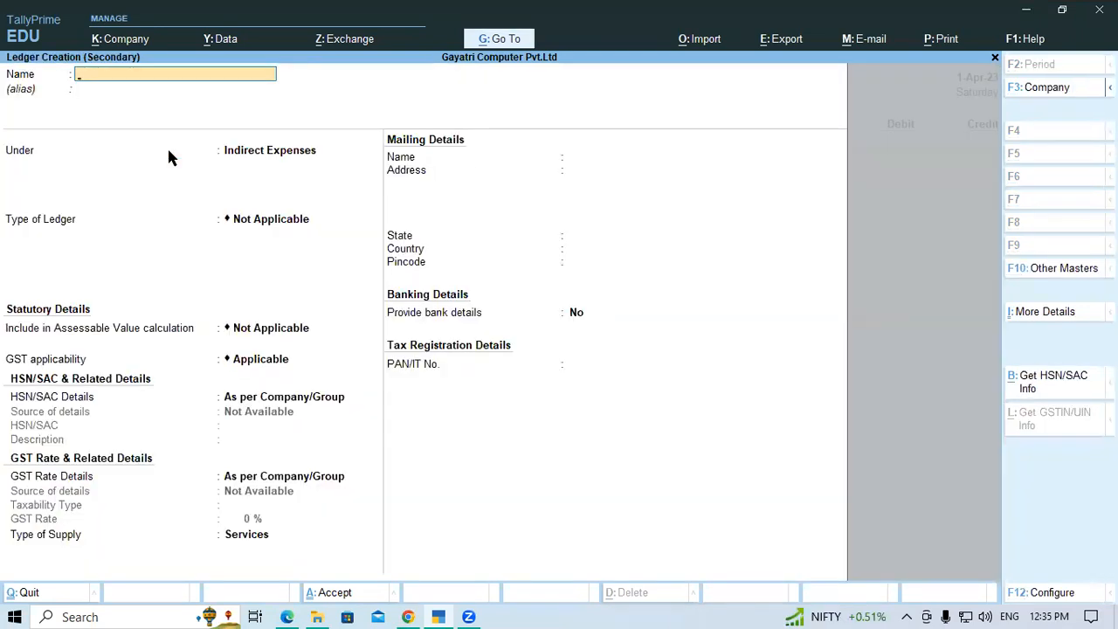
pyautogui.write('Mr.Ramesh')
pyautogui.write('Salry')
pyautogui.press('BackSpace')
pyautogui.write('ary a')
pyautogui.press('BackSpace')
pyautogui.write('A/c')
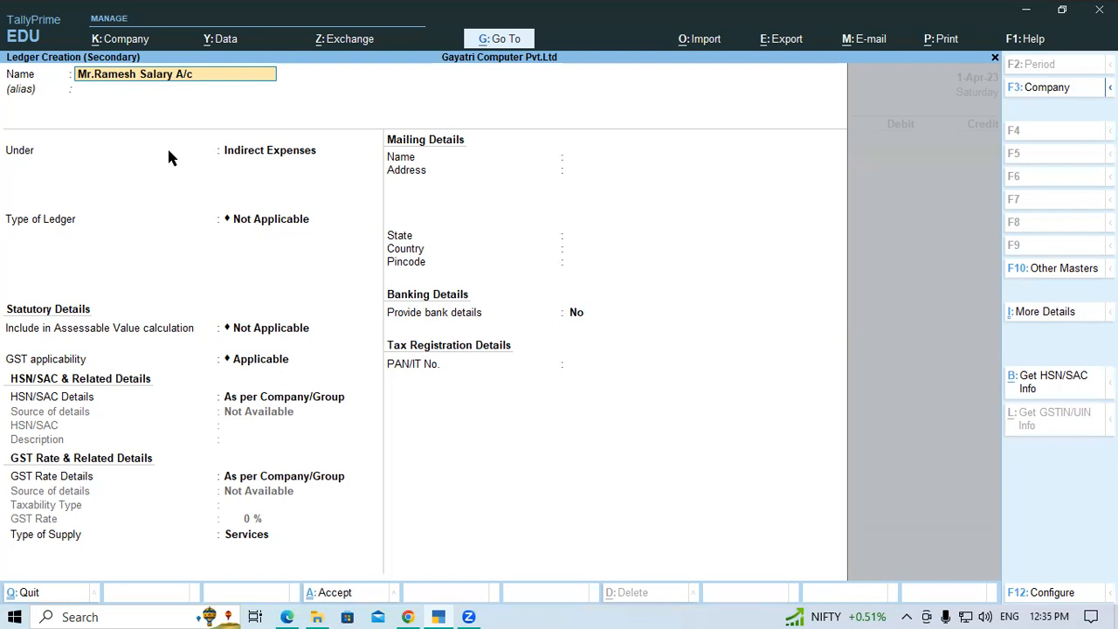
# Keep the employee's salary ledger under Indirect Expenses, set its GST applicability to Not Applicable, and save it
pyautogui.press('Return')
pyautogui.press('Return')
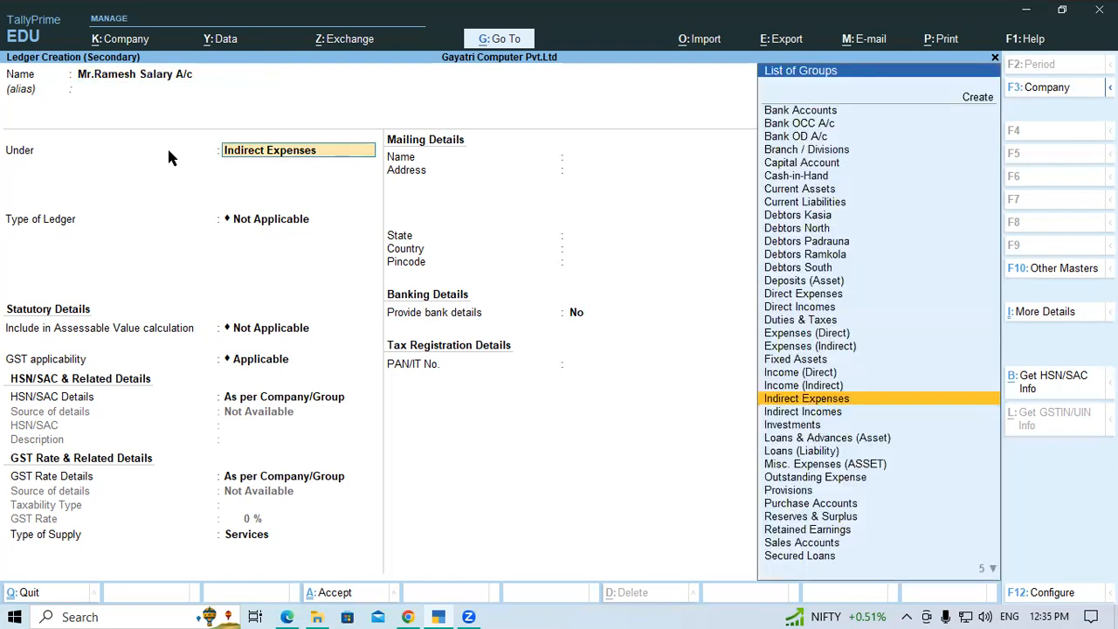
pyautogui.press('Return')
pyautogui.press('Return')
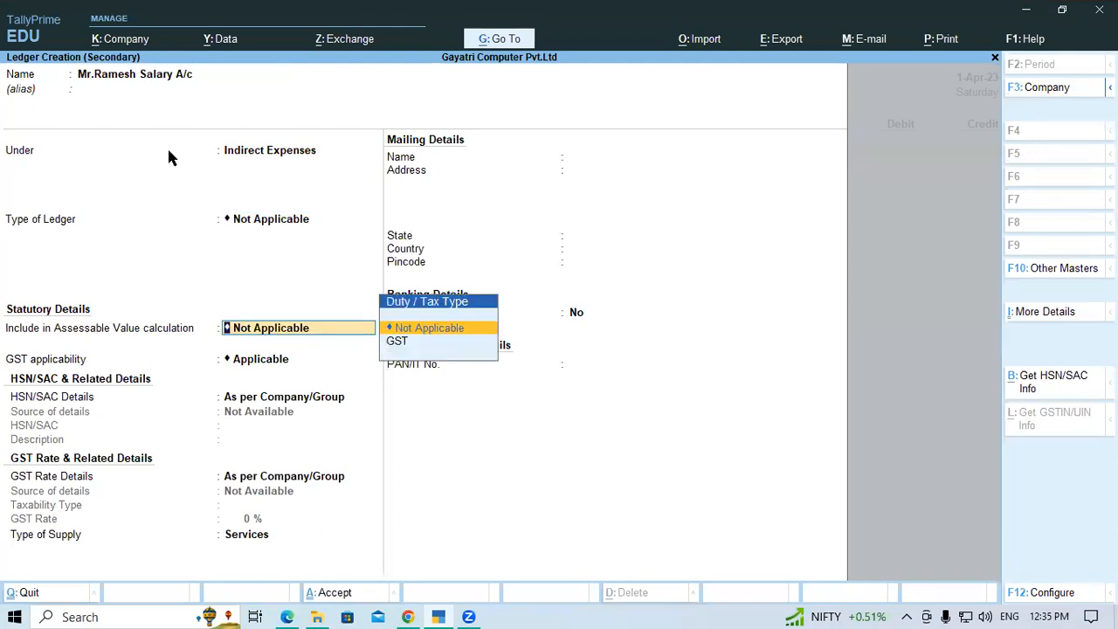
pyautogui.press('Return')
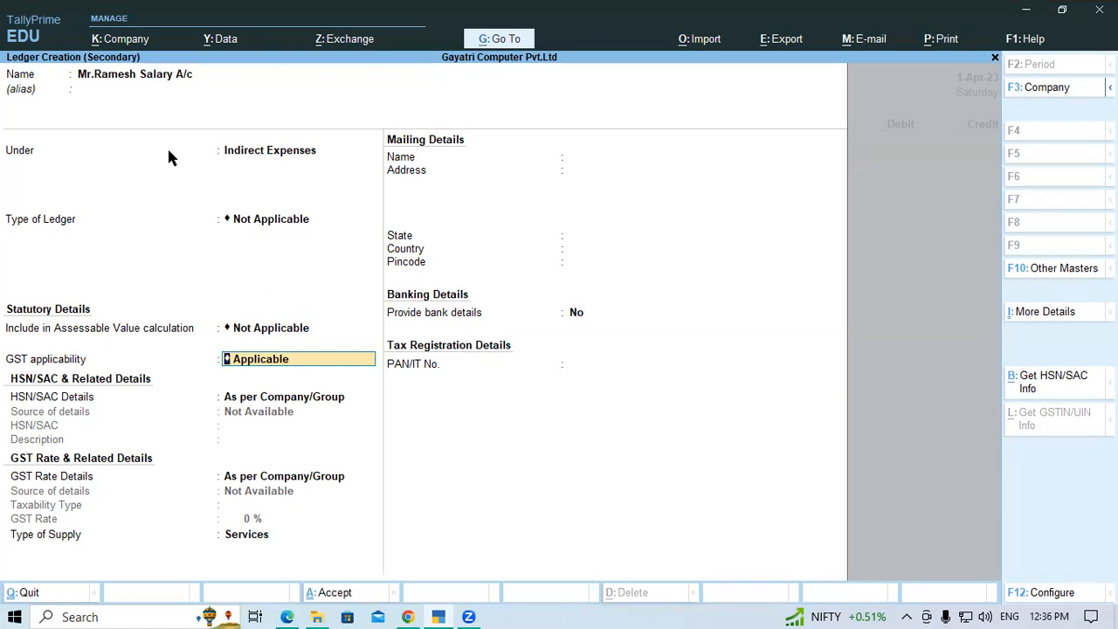
pyautogui.write('No')
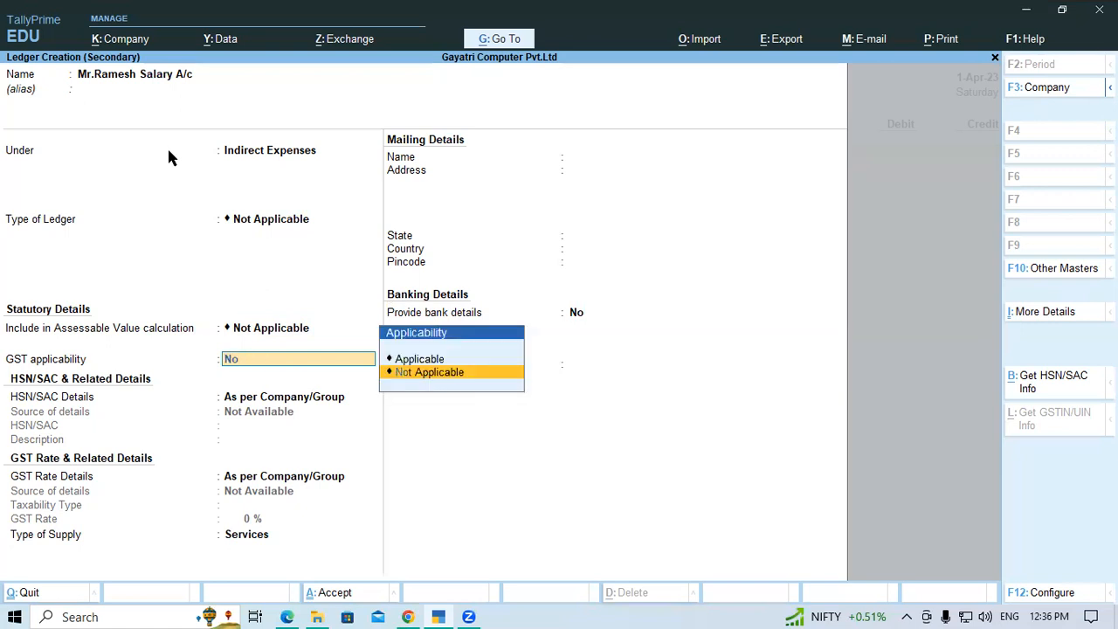
pyautogui.press('Return')
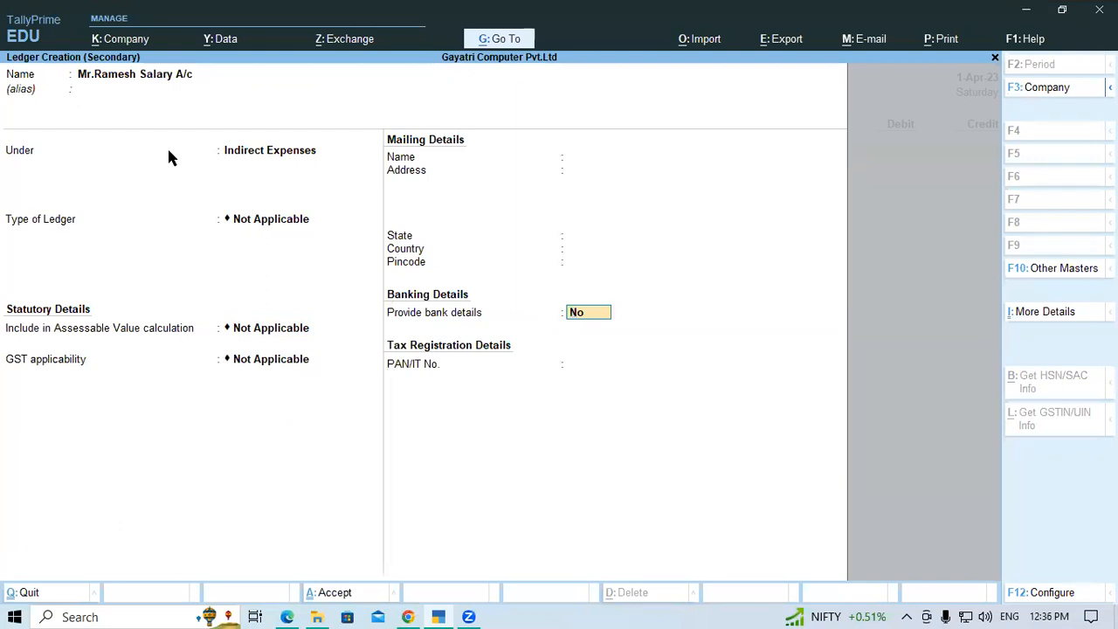
pyautogui.press('Return')
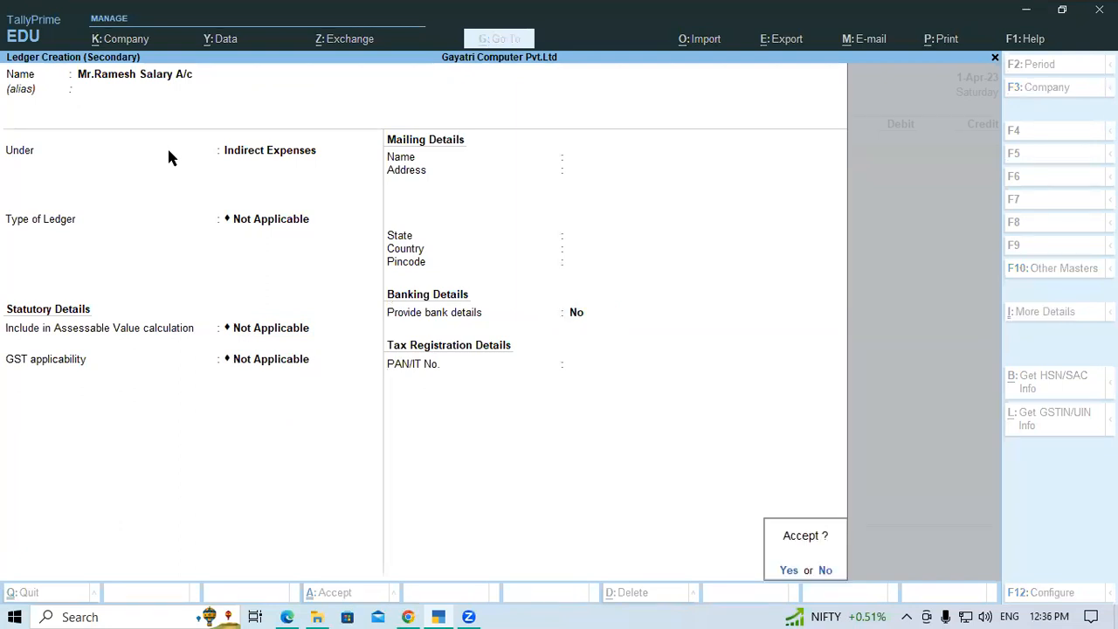
pyautogui.press('Return')
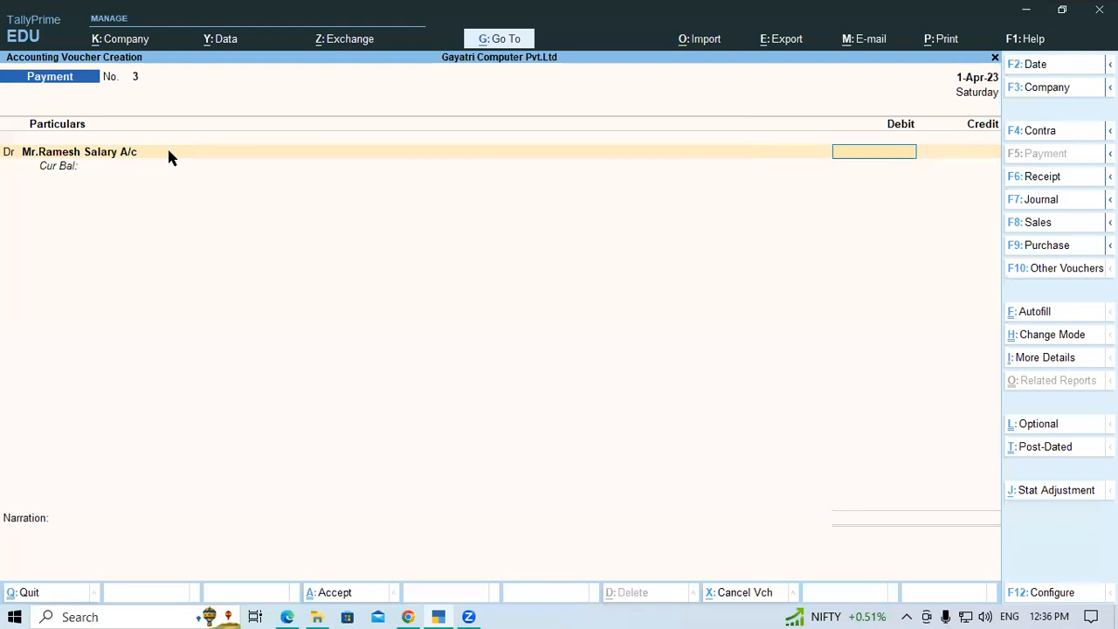
# Debit the employee's salary ledger with 15,000 and make the following voucher line another debit entry
pyautogui.write('15,000')
pyautogui.press('Return')
pyautogui.write('d')
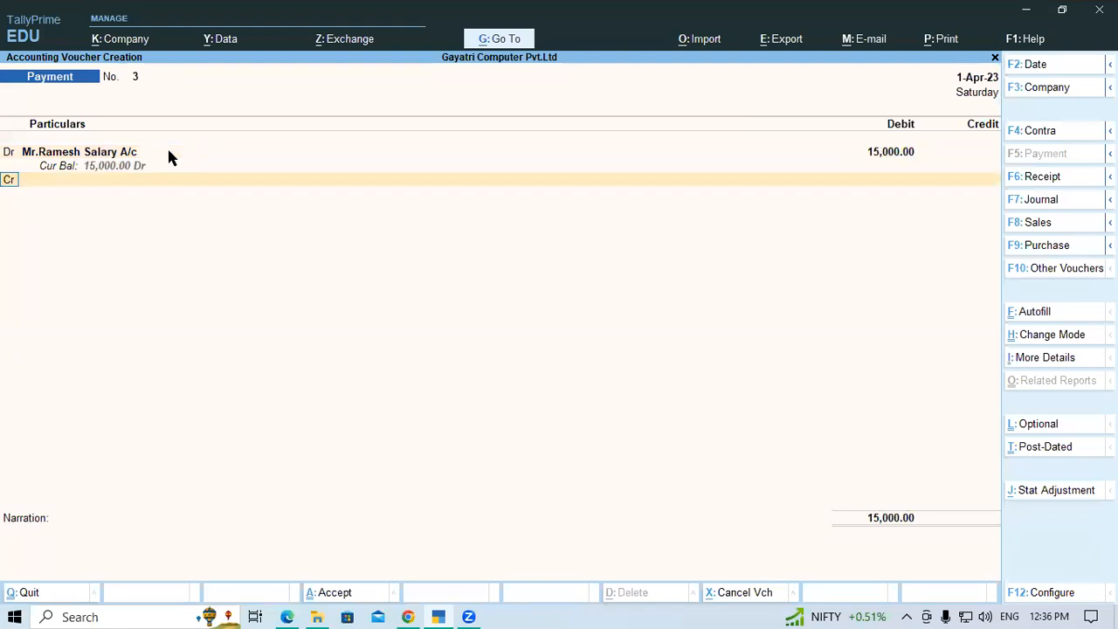
pyautogui.press('Return')
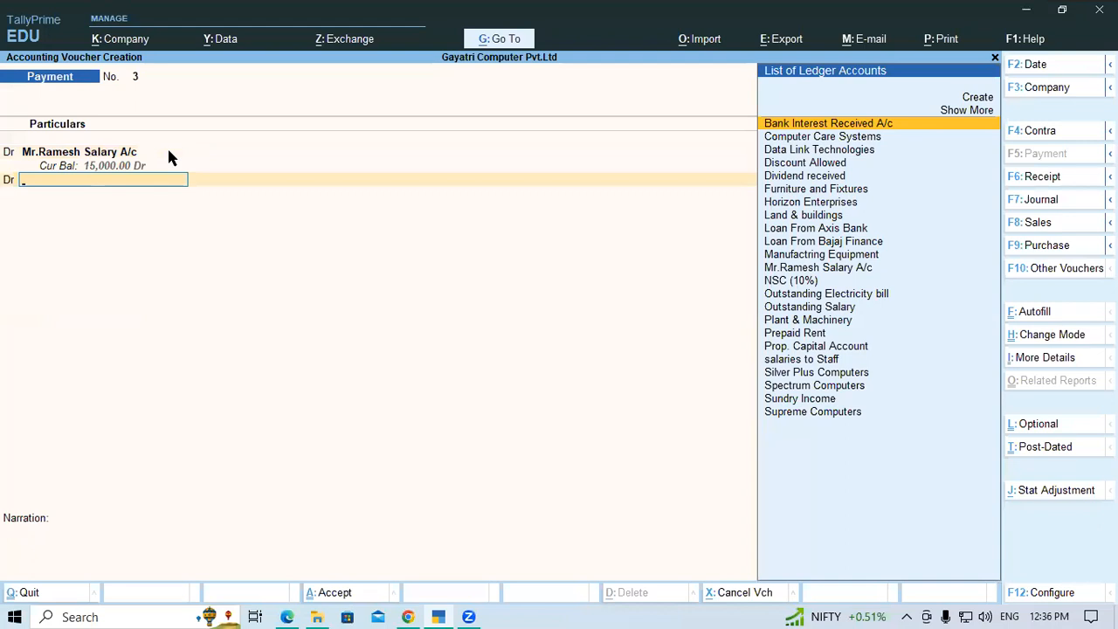
# Start a new ledger from the second debit line and name it "Salary to" followed by the second employee's name
pyautogui.hotkey('alt', 'c')
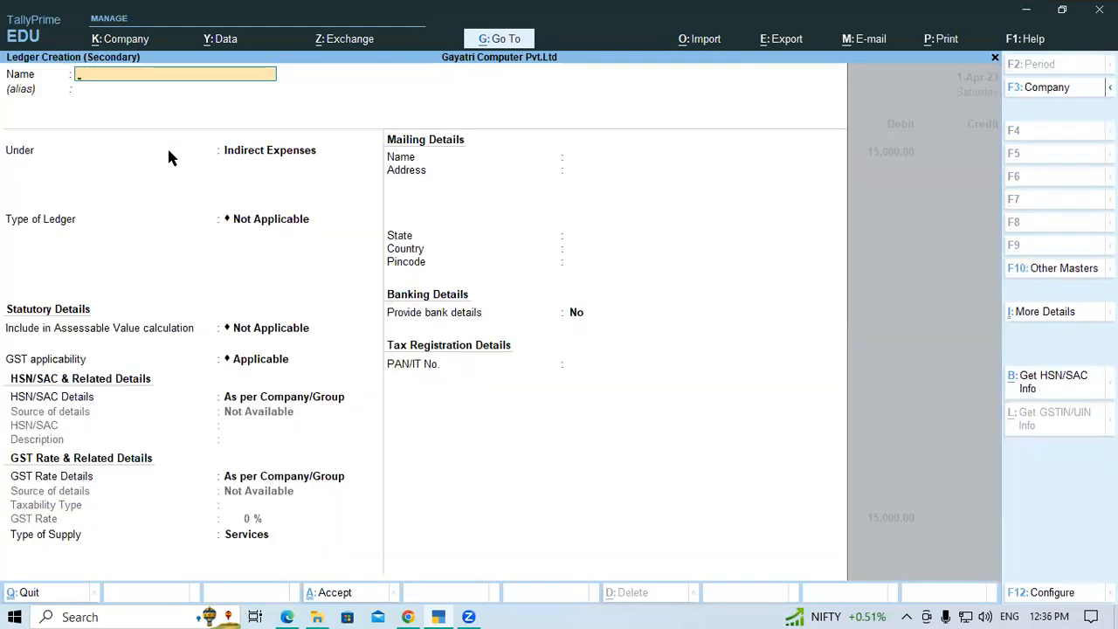
pyautogui.write('Salary to Rohan')
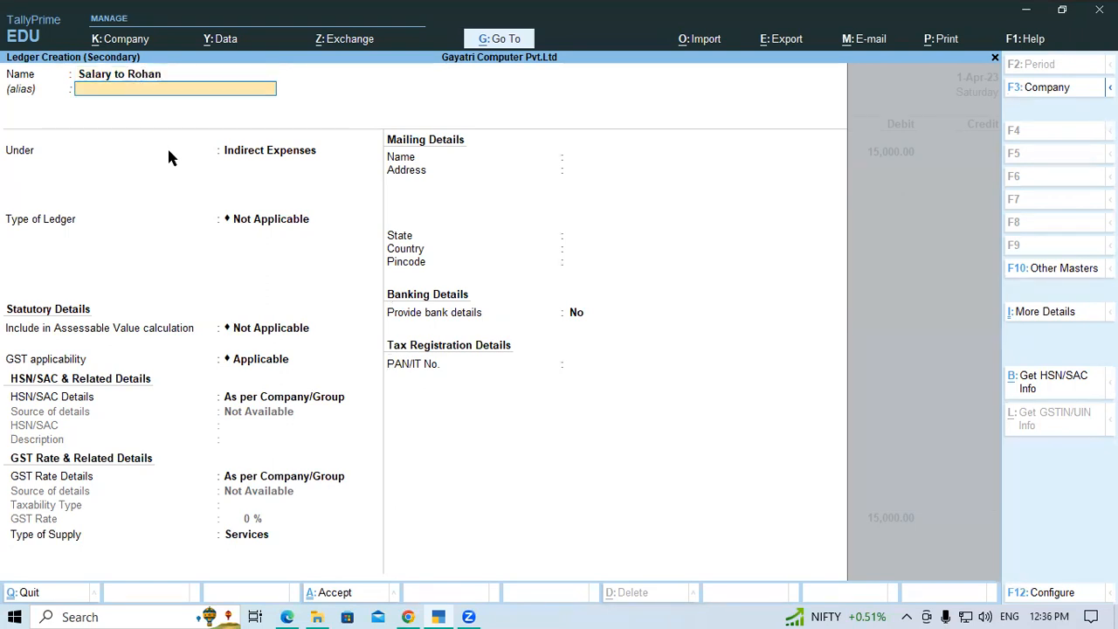
# Keep the second employee's ledger under Indirect Expenses, set GST applicability to Not Applicable, and save the ledger
pyautogui.press('Return')
pyautogui.press('Return')
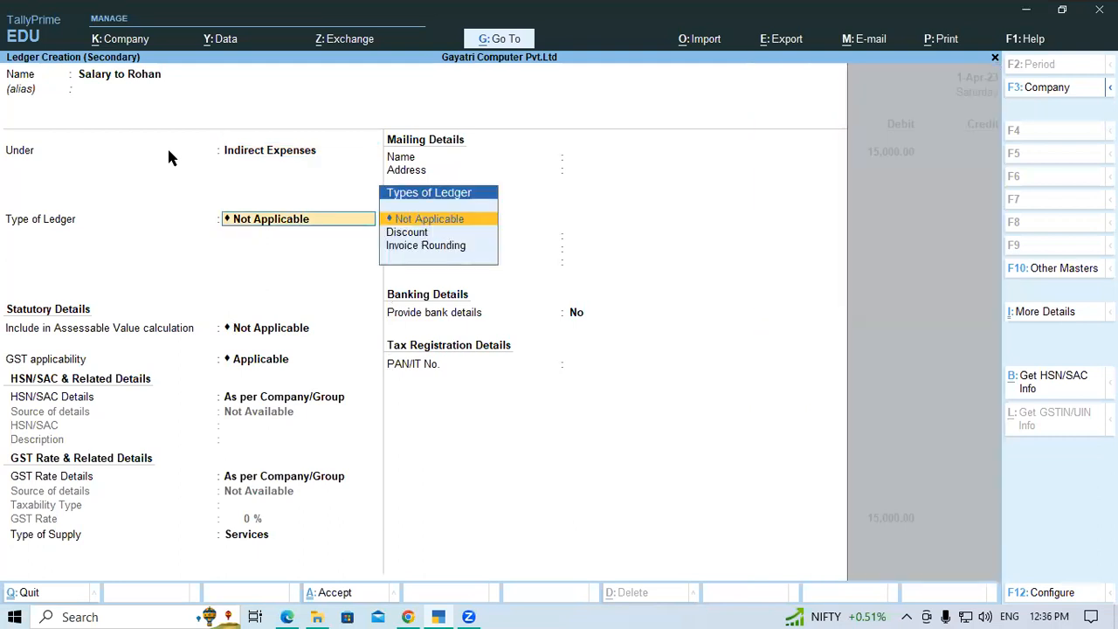
pyautogui.press('Return')
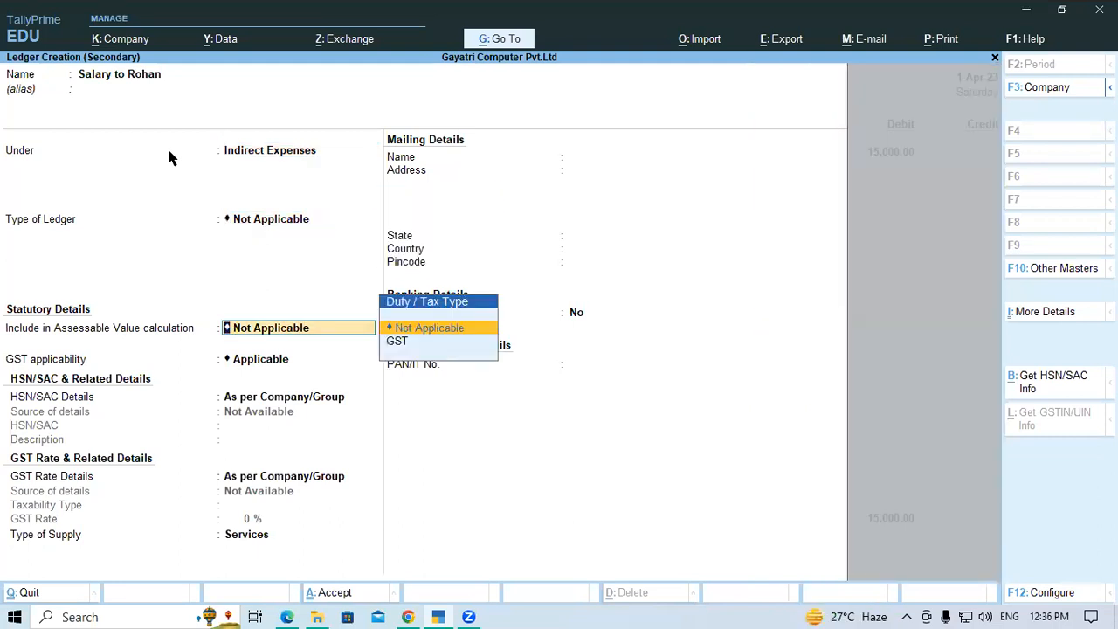
pyautogui.press('Return')
pyautogui.write('no')
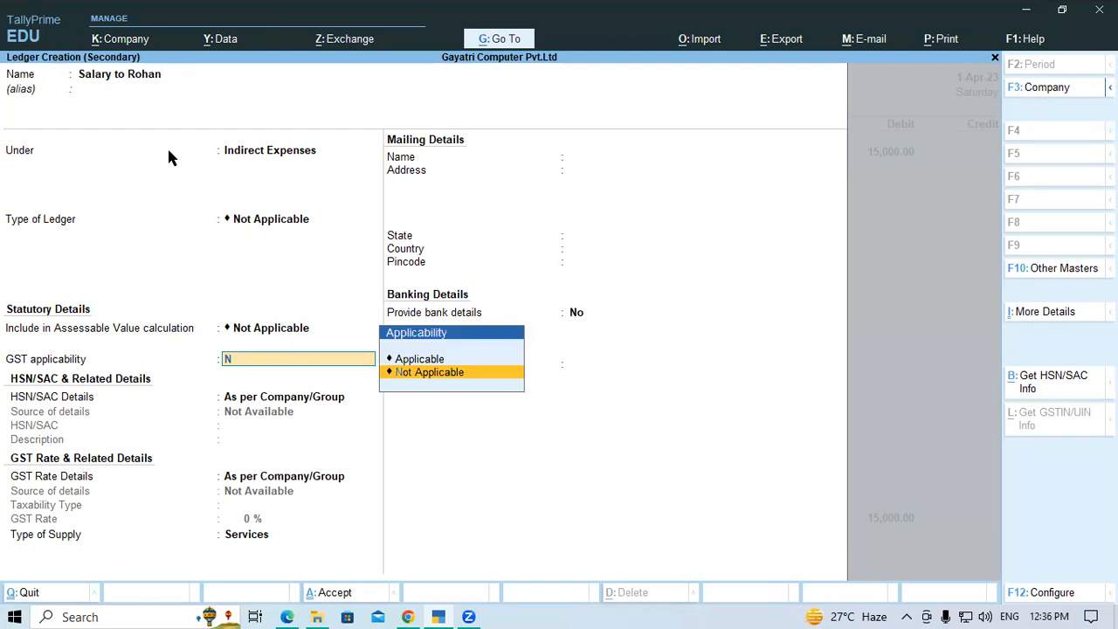
pyautogui.press('Return')
# Debit the second employee's salary ledger with 25,000
pyautogui.press('Return')
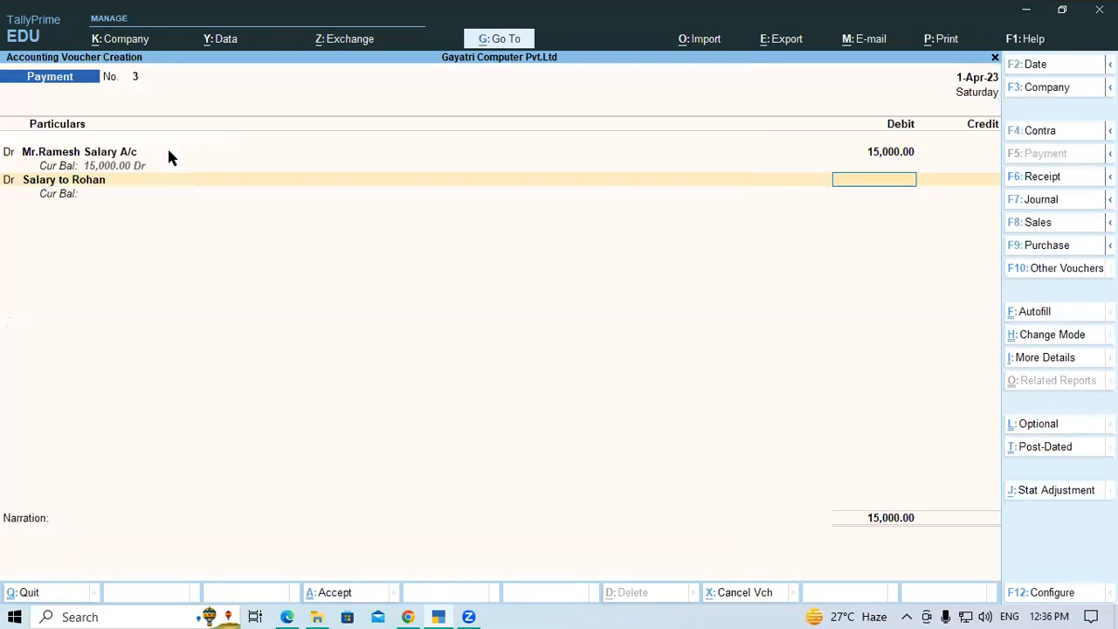
pyautogui.write('25000')
pyautogui.press('Return')
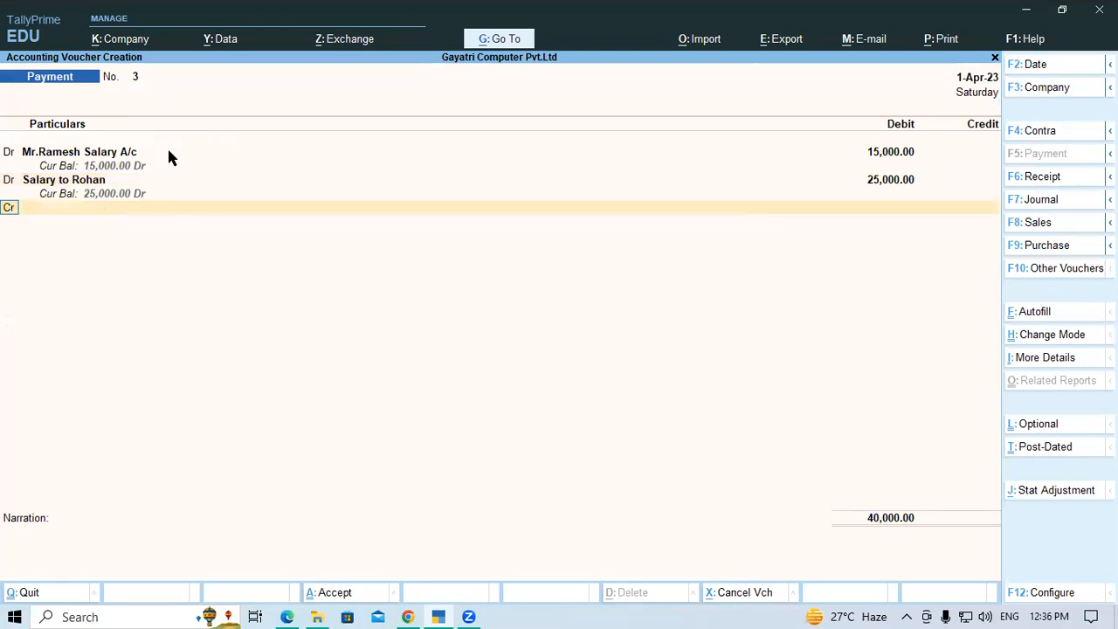
# Credit Current A/c at SBI Bank with 40,000, keep the default bank allocation and empty narration, and save the payment voucher
pyautogui.write('Sbi')
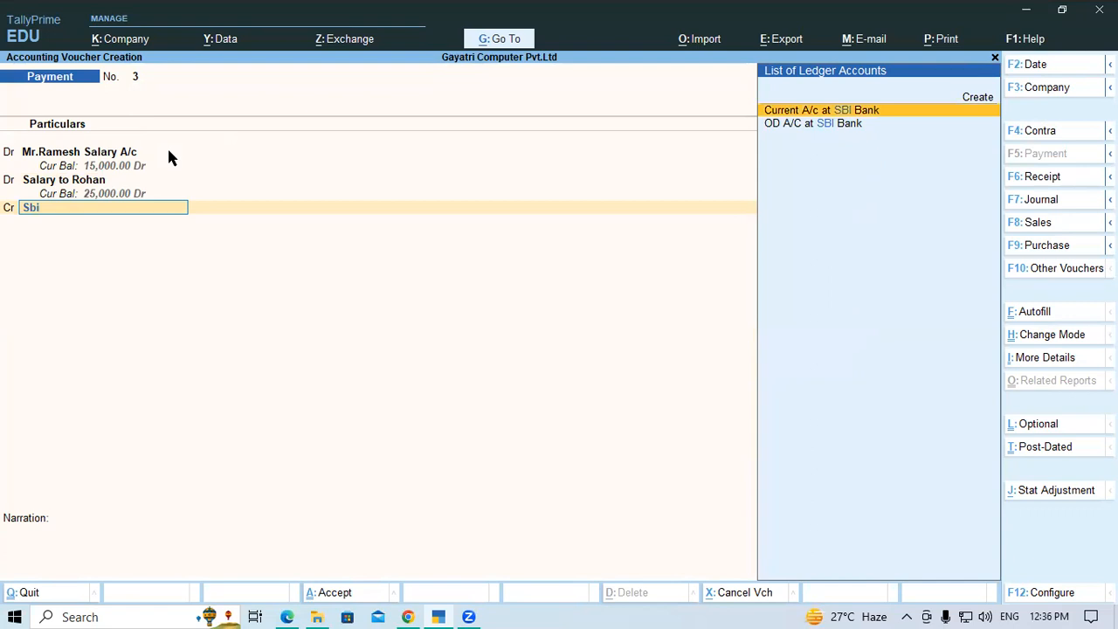
pyautogui.press('Return')
pyautogui.press('Return')
pyautogui.press('Return')
pyautogui.press('Return')
pyautogui.press('Return')
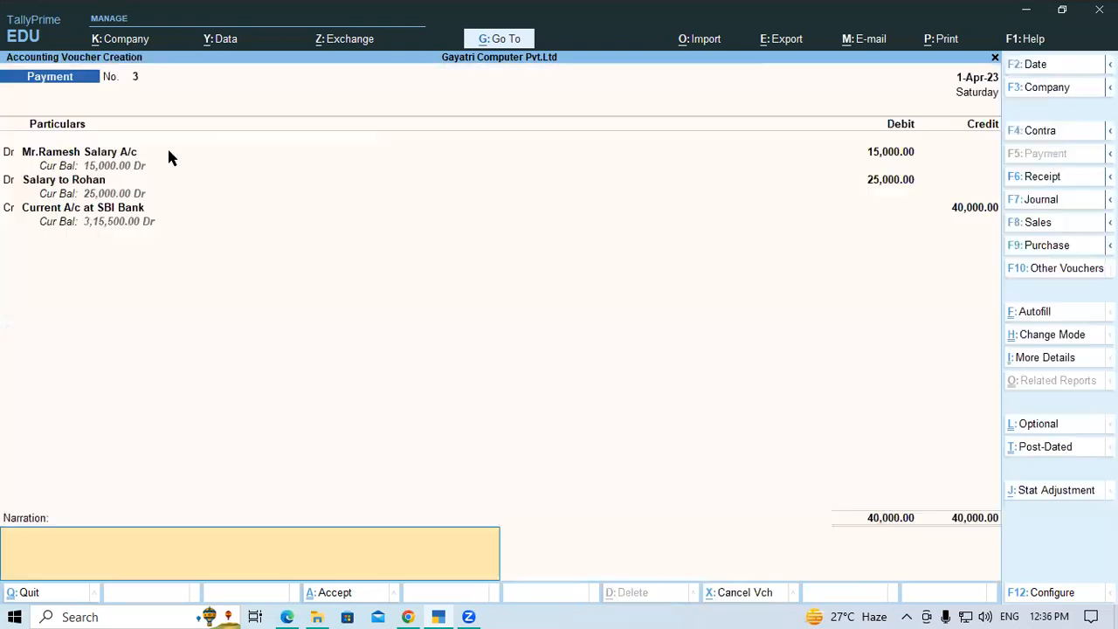
# Leave voucher entry and open the Profit & Loss A/c report in detailed view
pyautogui.press('Return')
pyautogui.press('Return')
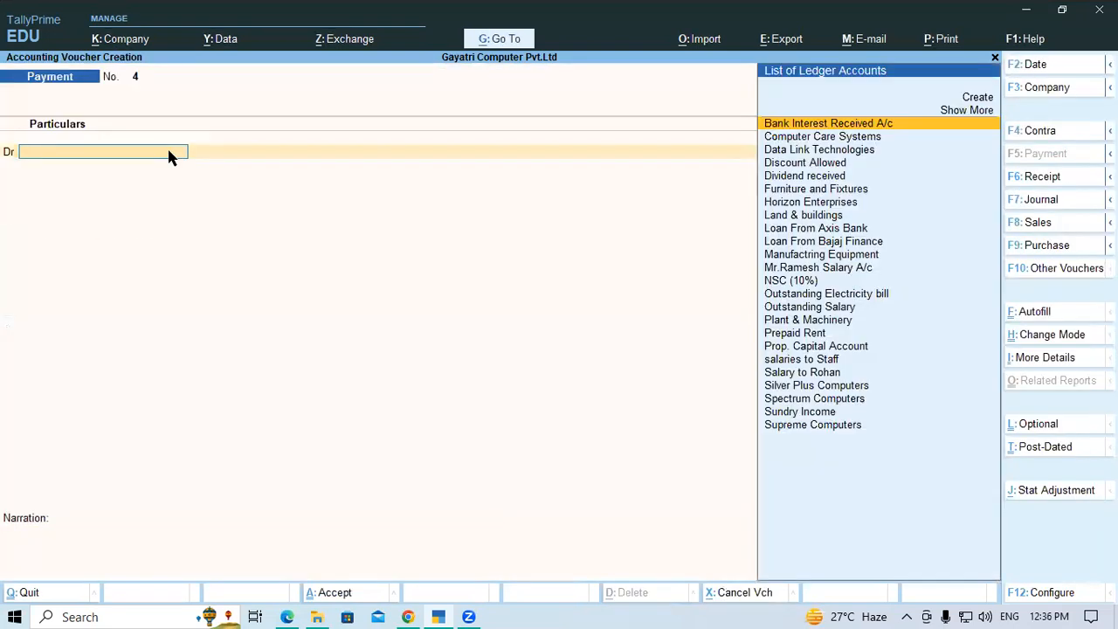
pyautogui.press('Escape')
pyautogui.press('Return')
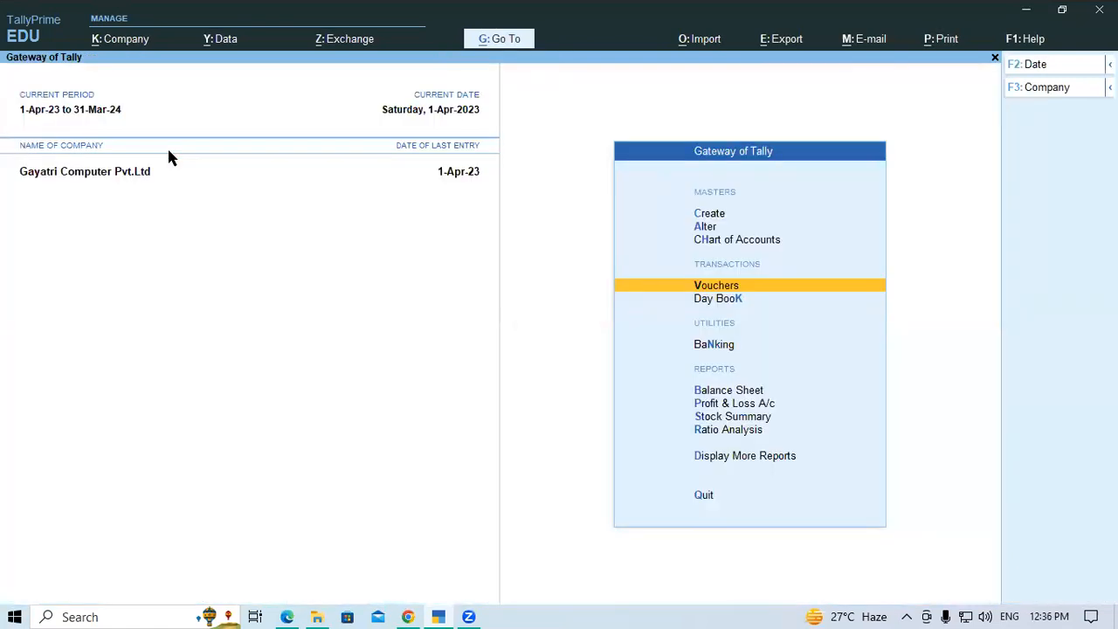
pyautogui.press('Down')
pyautogui.press('Down')
pyautogui.press('Down')
pyautogui.press('Down')
pyautogui.press('Return')
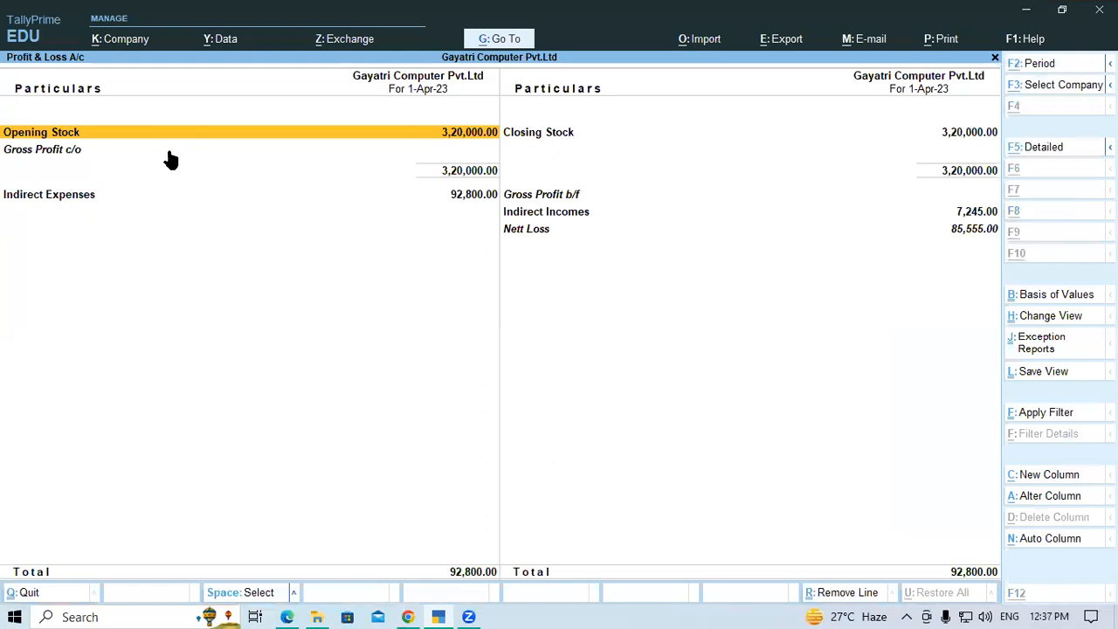
pyautogui.hotkey('alt', 'F5')
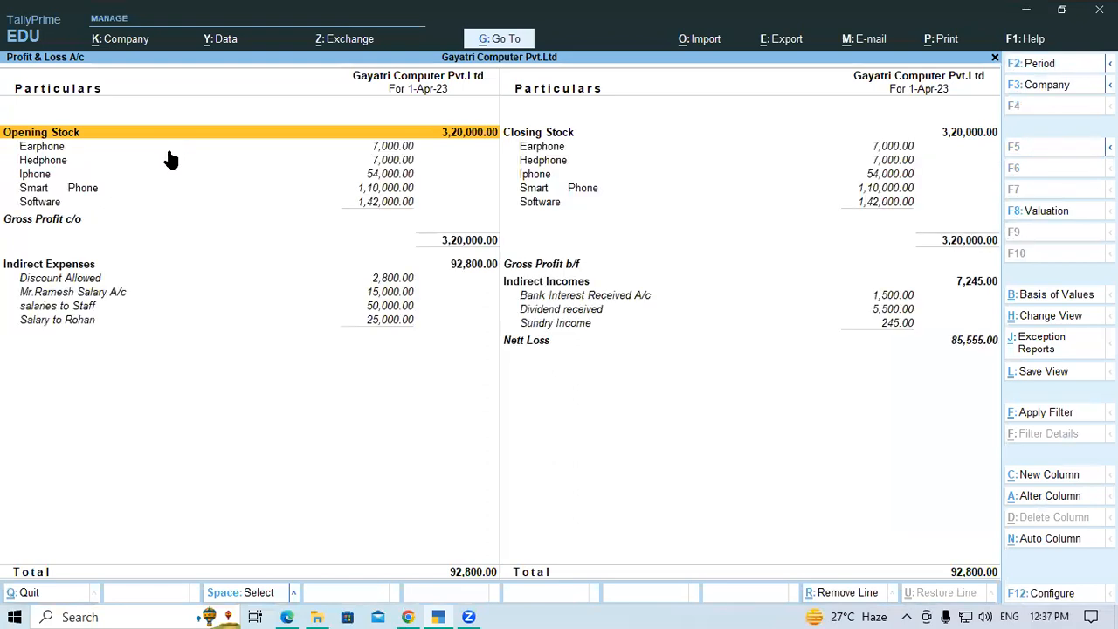
# Examine the salary ledgers under Indirect Expenses in the Profit & Loss A/c, and return to Gateway of Tally
pyautogui.press('Down')
pyautogui.press('Down')
pyautogui.press('Down')
pyautogui.press('Down')
pyautogui.press('Down')
pyautogui.press('Down')
pyautogui.press('Down')
pyautogui.press('Down')
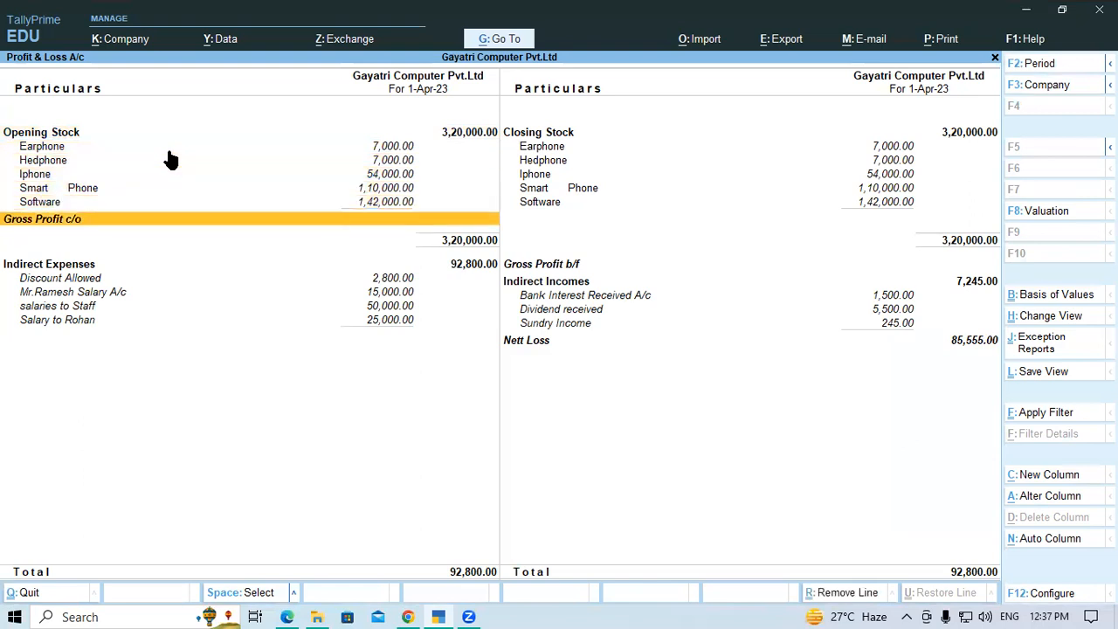
pyautogui.press('Down')
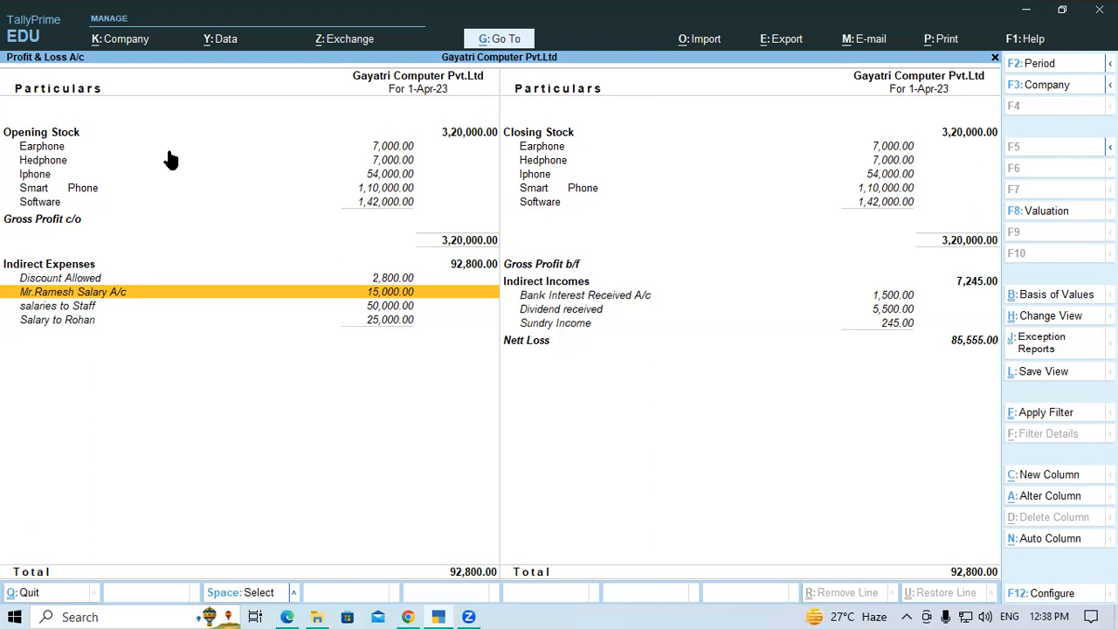
pyautogui.press('Escape')
pyautogui.press('Escape')
pyautogui.press('Escape')
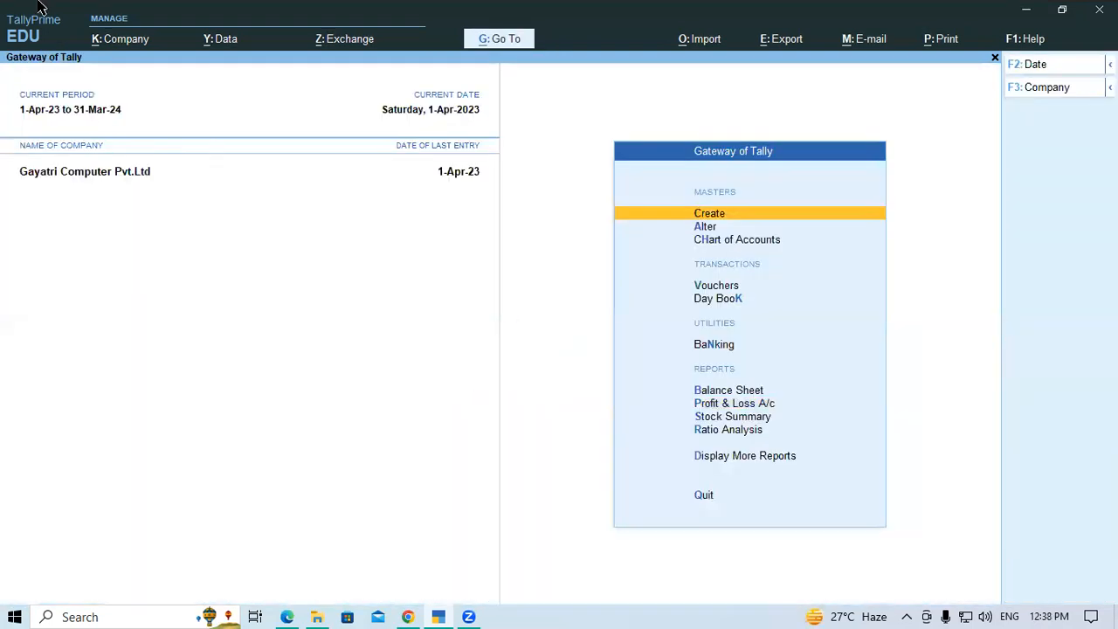
# Switch to the Tally exercise PDF in Edge, dismiss the drive pop-ups, and highlight "travelling expense" in exercise 2
pyautogui.click(291, 615)
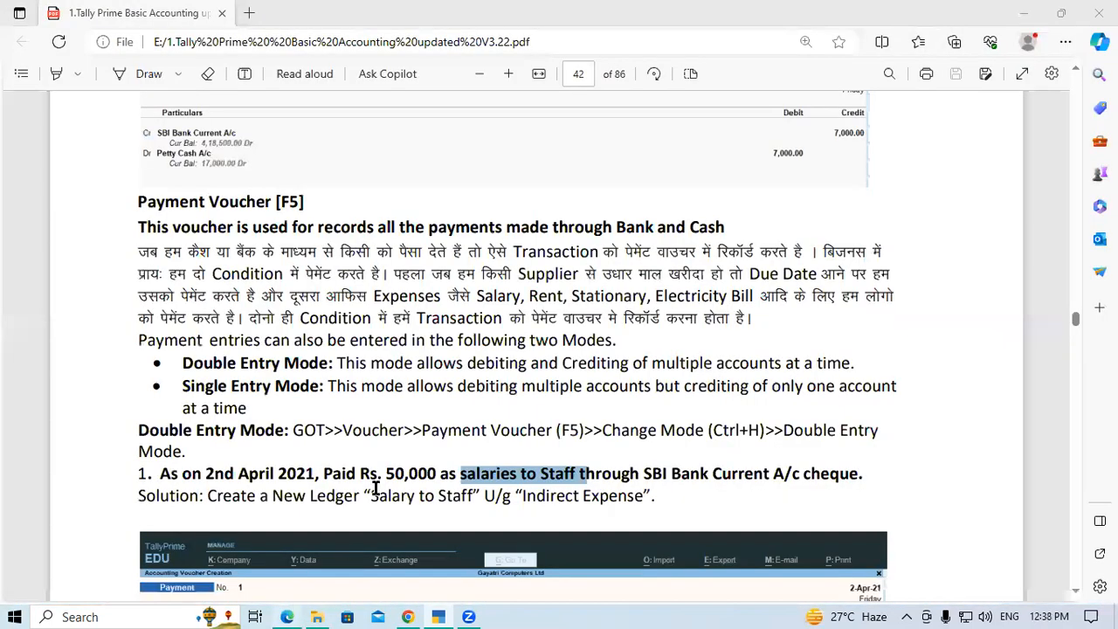
pyautogui.scroll(-3, 375, 488)
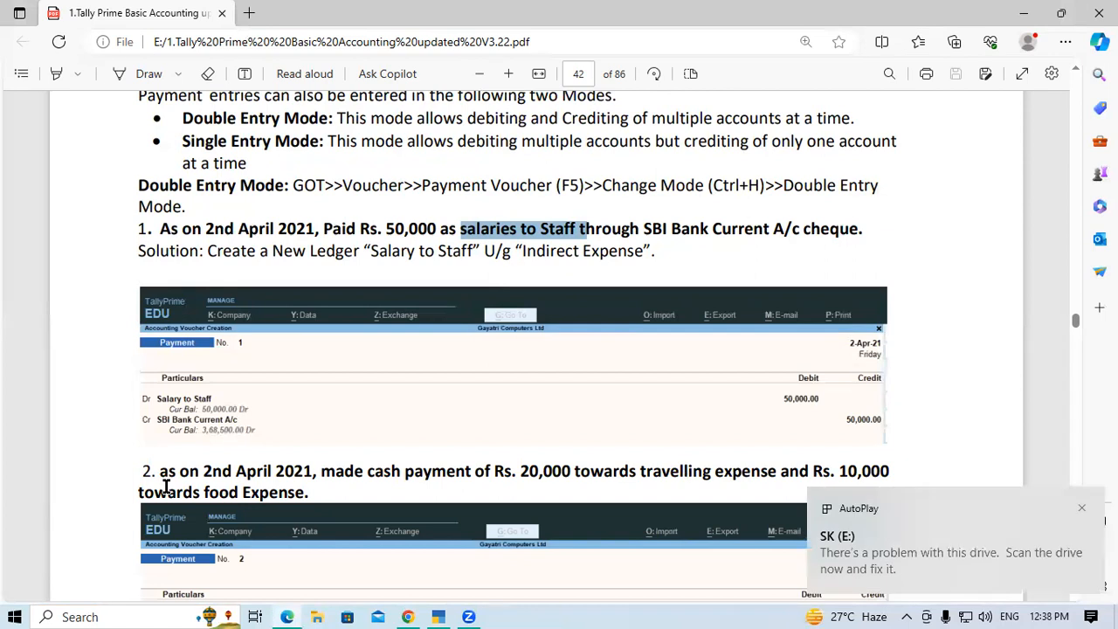
pyautogui.click(1082, 509)
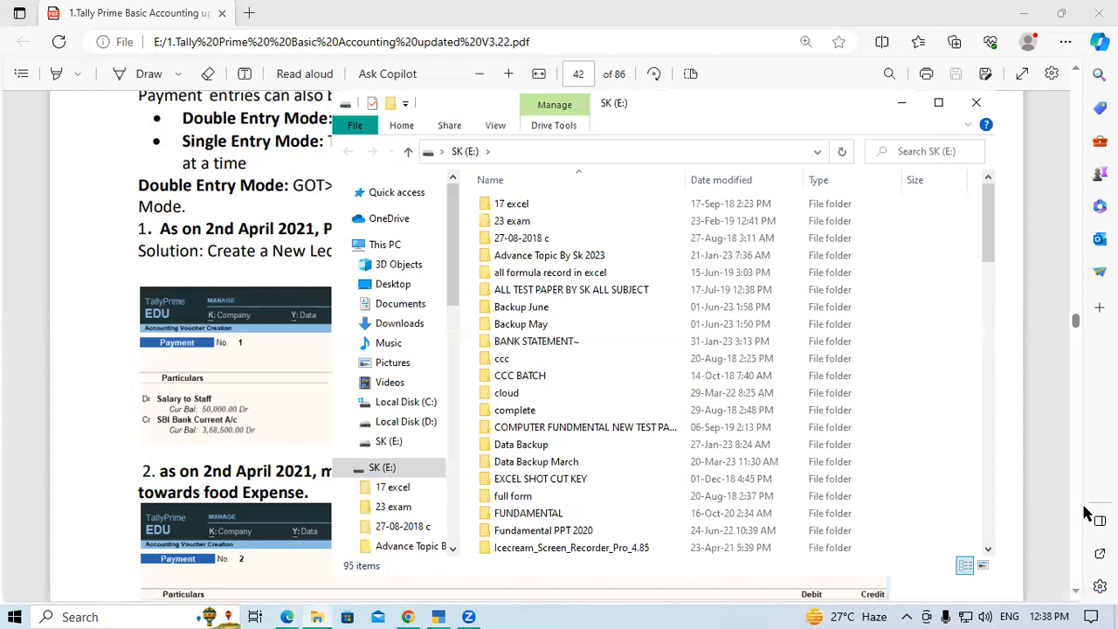
pyautogui.click(988, 112)
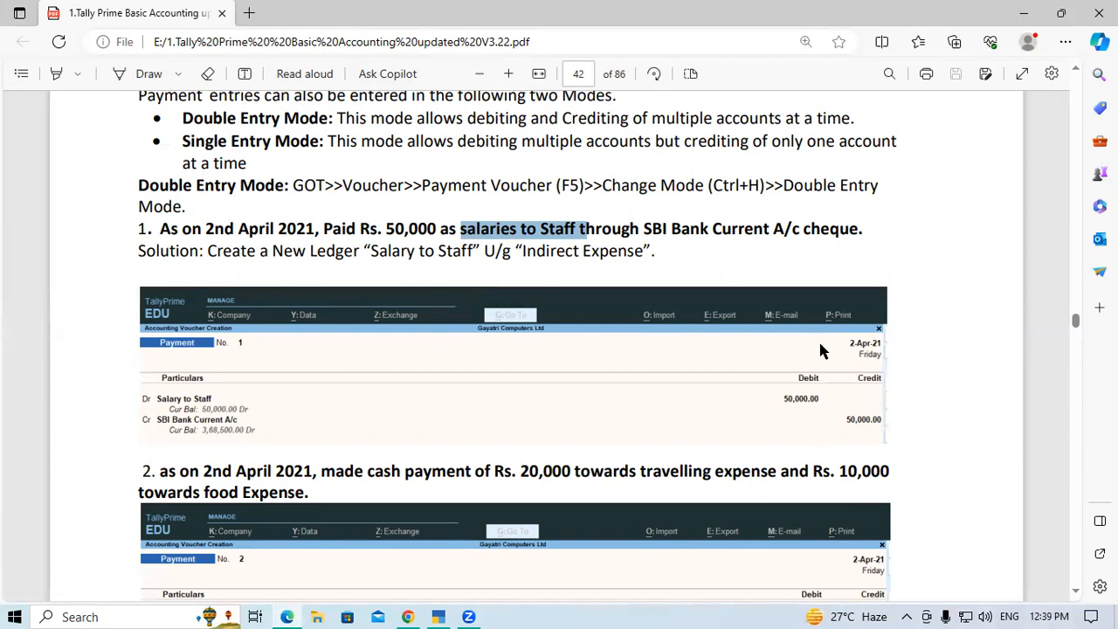
pyautogui.moveTo(641, 470); pyautogui.dragTo(779, 475)
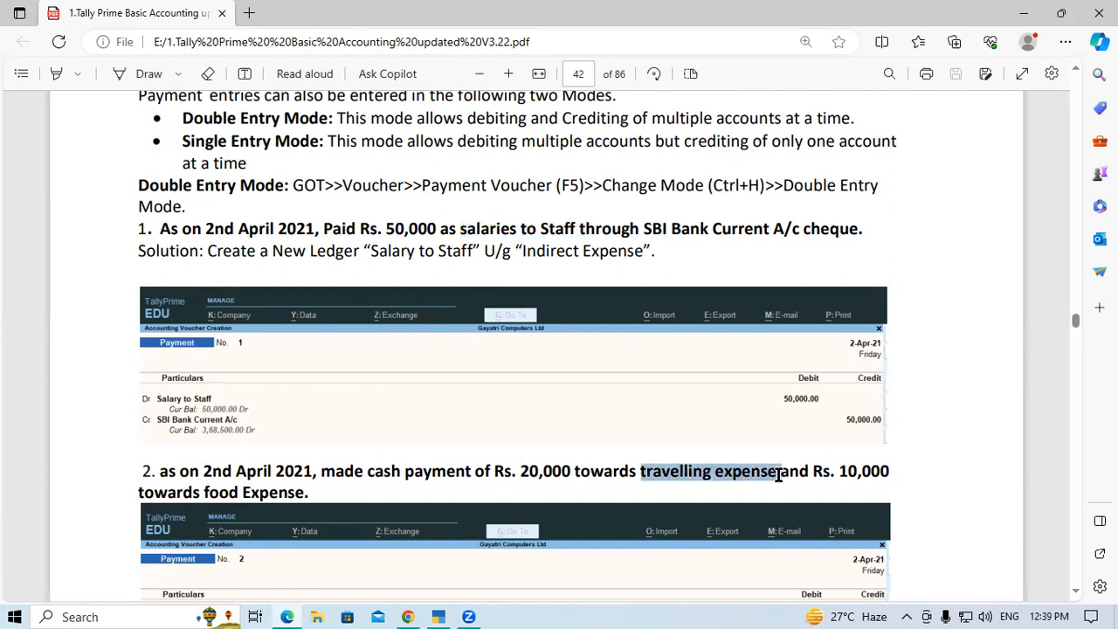
# Switch back to TallyPrime and open a new payment voucher from Gateway of Tally
pyautogui.click(438, 617)
pyautogui.press('Down')
pyautogui.press('Down')
pyautogui.press('Down')
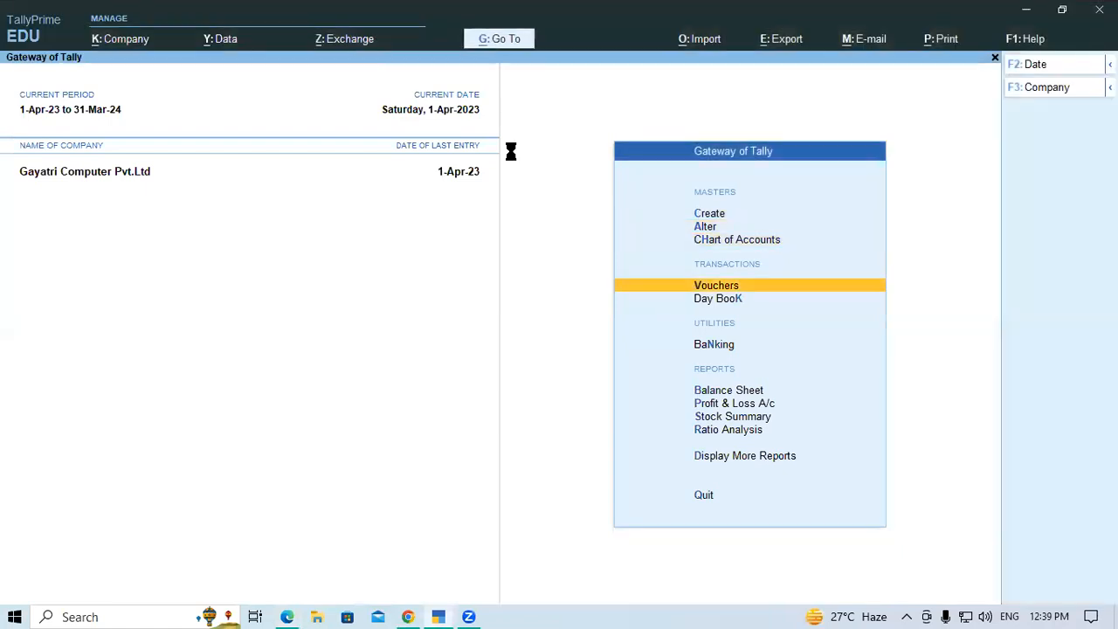
pyautogui.press('Return')
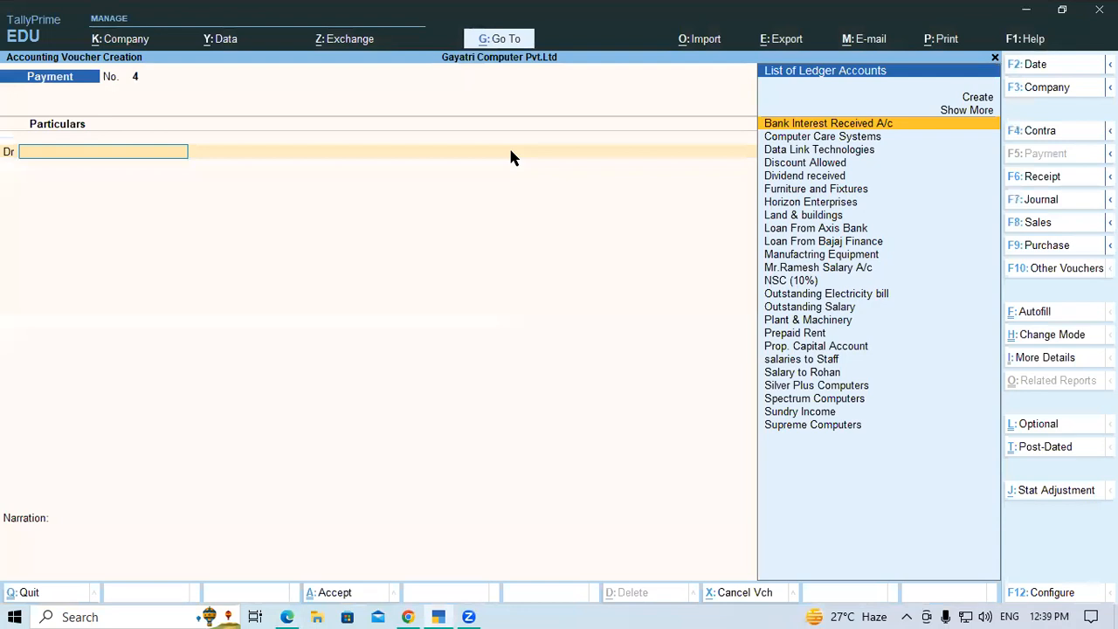
# Create the ledger "travelling expense" under Indirect Expenses with GST applicability set to Not Applicable
pyautogui.hotkey('alt', 'c')
pyautogui.write('travelling expense')
pyautogui.press('Return')
pyautogui.press('Return')
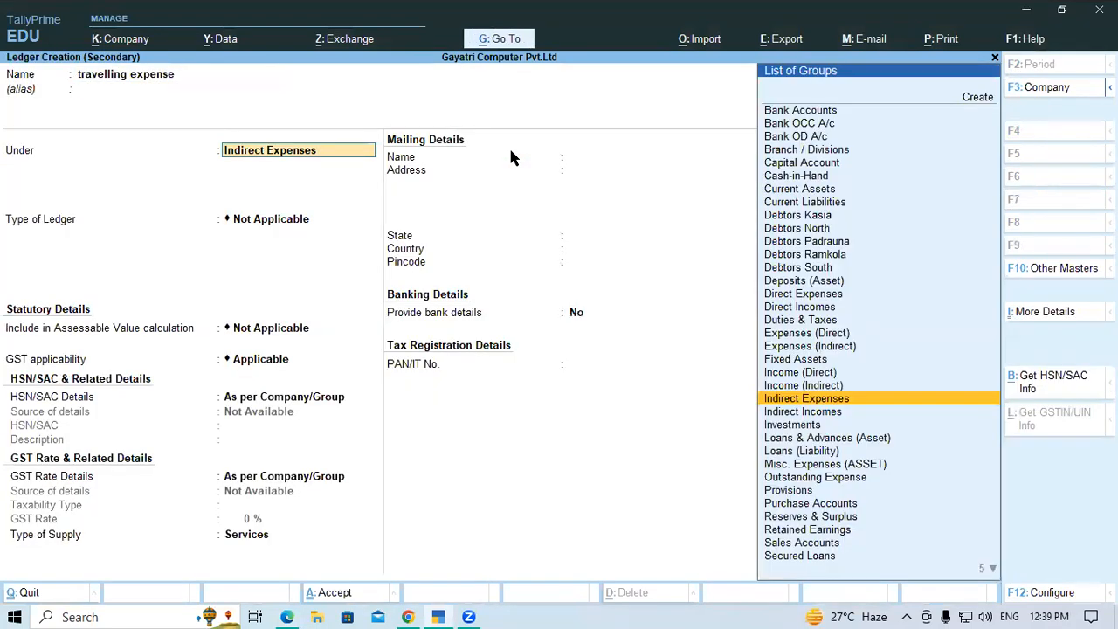
pyautogui.press('Return')
pyautogui.press('Return')
pyautogui.press('Return')
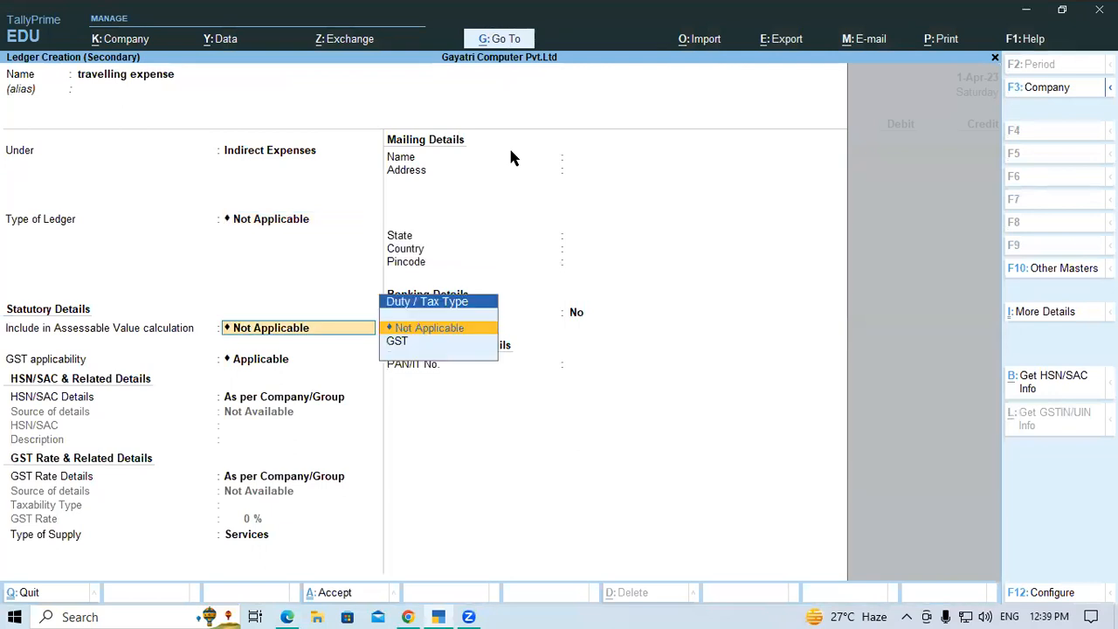
pyautogui.write('No')
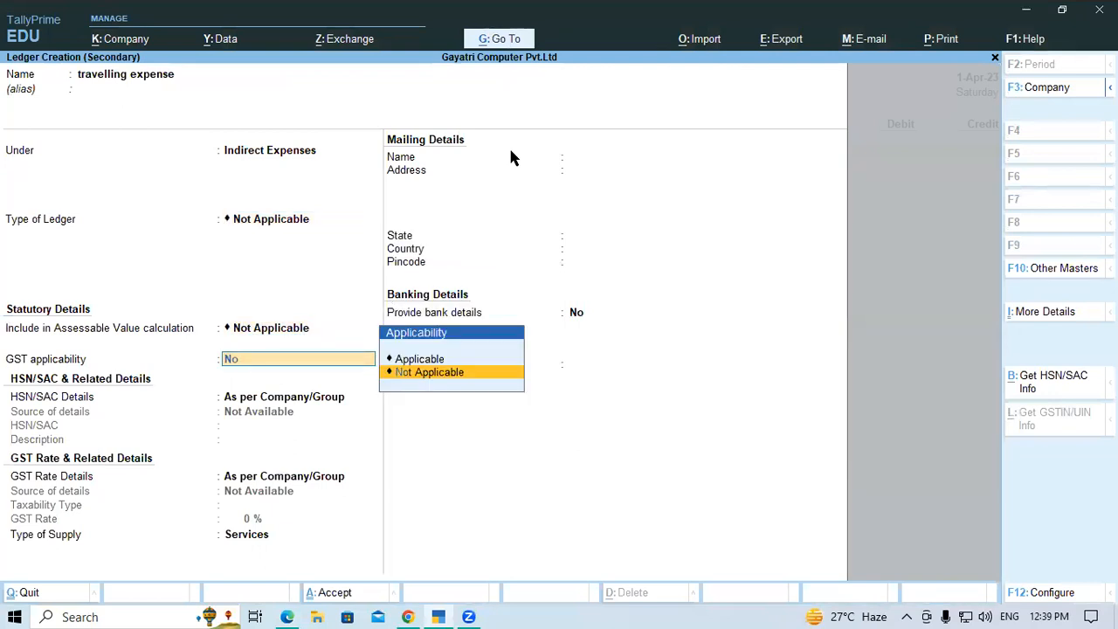
pyautogui.press('Return')
pyautogui.press('Return')
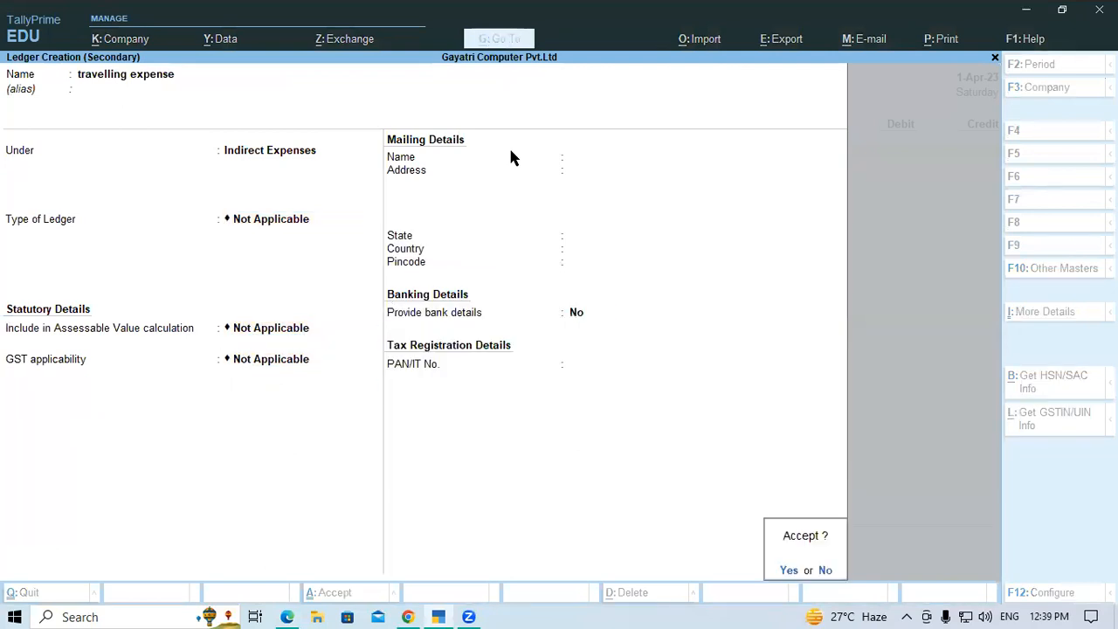
pyautogui.press('Return')
pyautogui.press('Return')
# Debit travelling expense with 20,000 in the payment voucher
pyautogui.write('20,000')
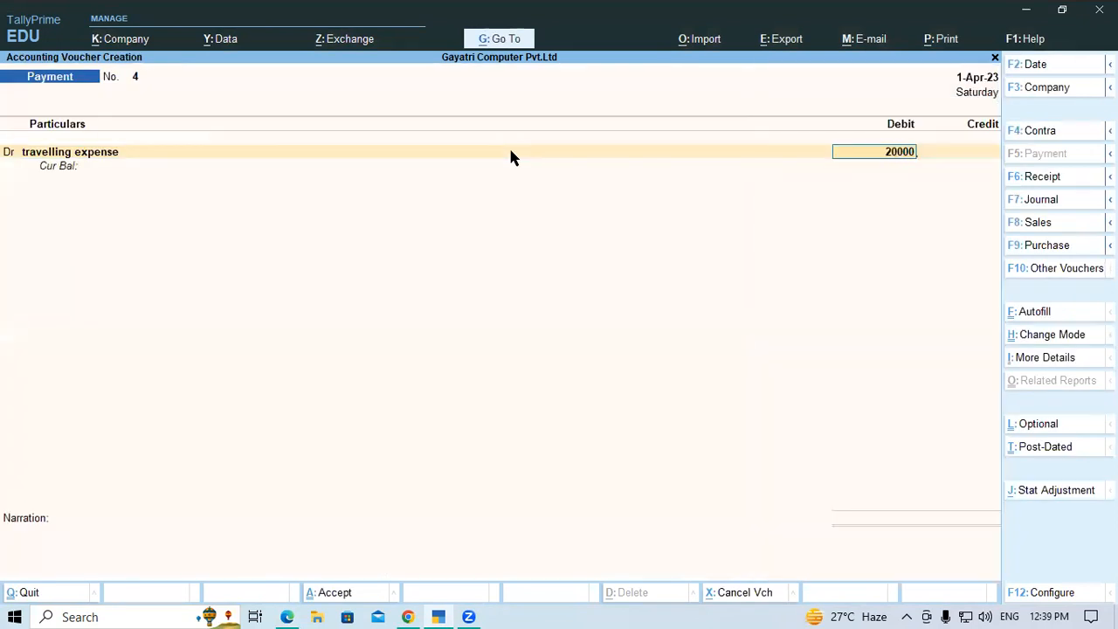
pyautogui.press('Return')
# Add a second debit line and create its ledger "Food Exp" under Indirect Expenses with GST applicability Not Applicable
pyautogui.press('d')
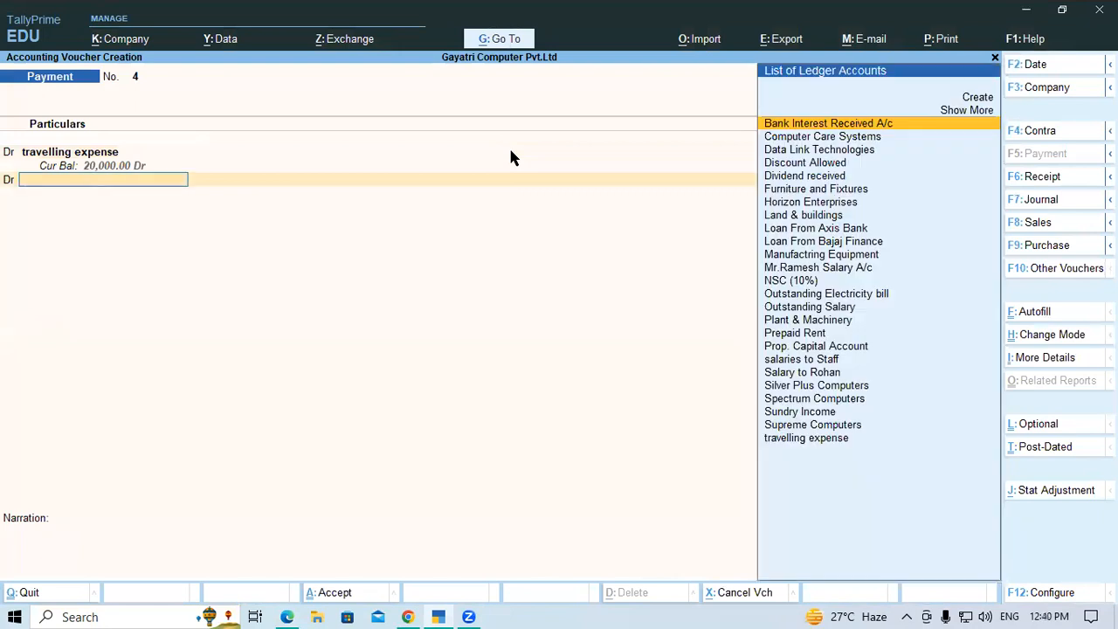
pyautogui.hotkey('alt', 'c')
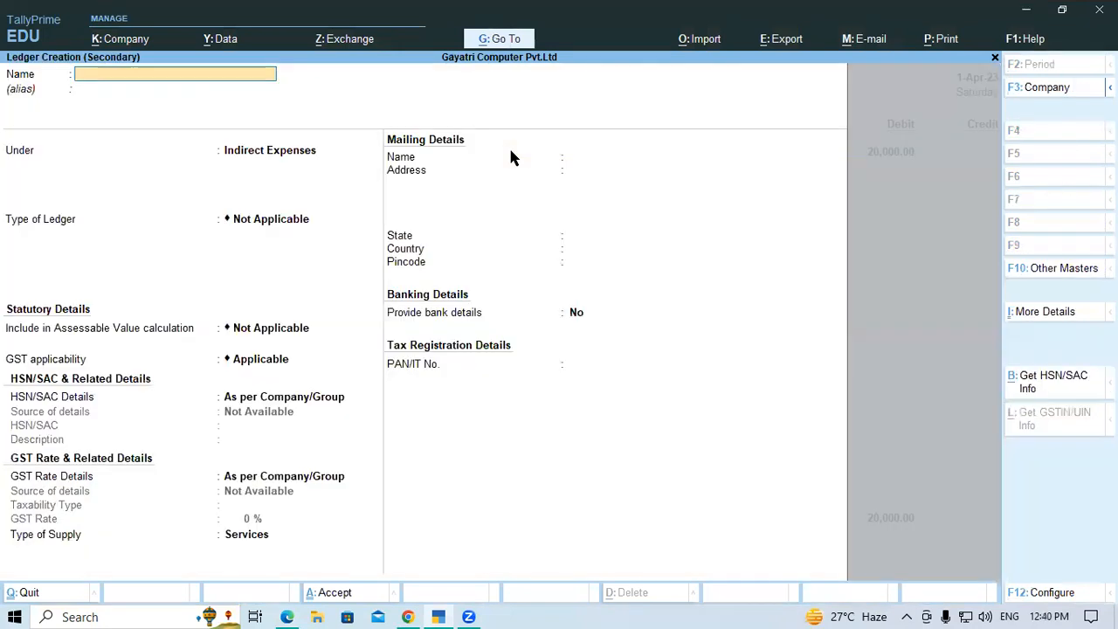
pyautogui.write('Food Exp')
pyautogui.press('Return')
pyautogui.press('Return')
pyautogui.press('Return')
pyautogui.press('Return')
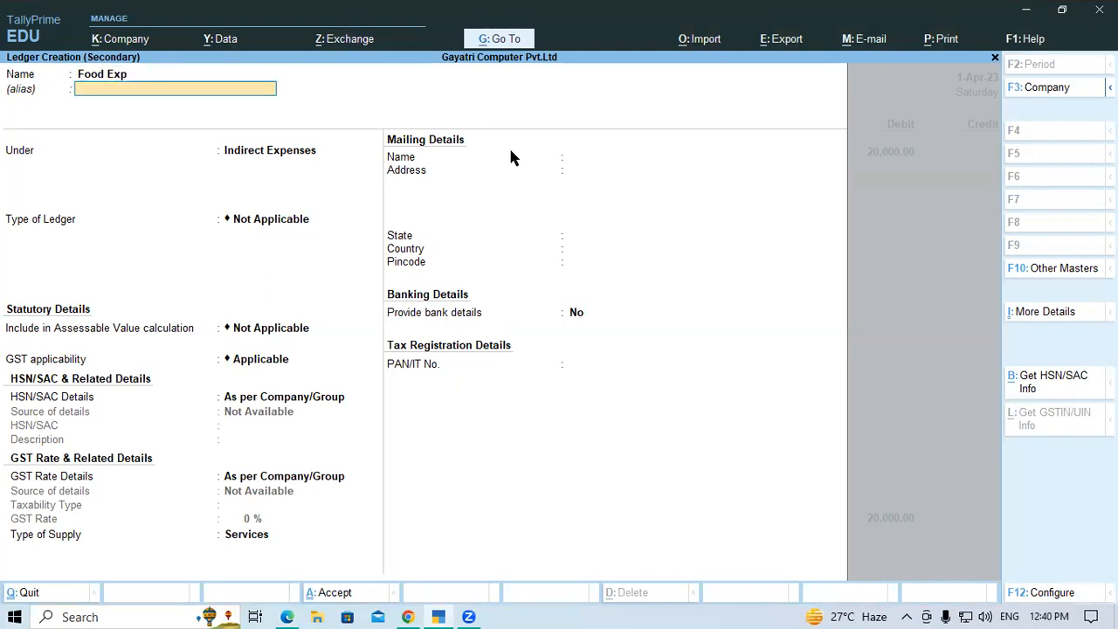
pyautogui.press('Return')
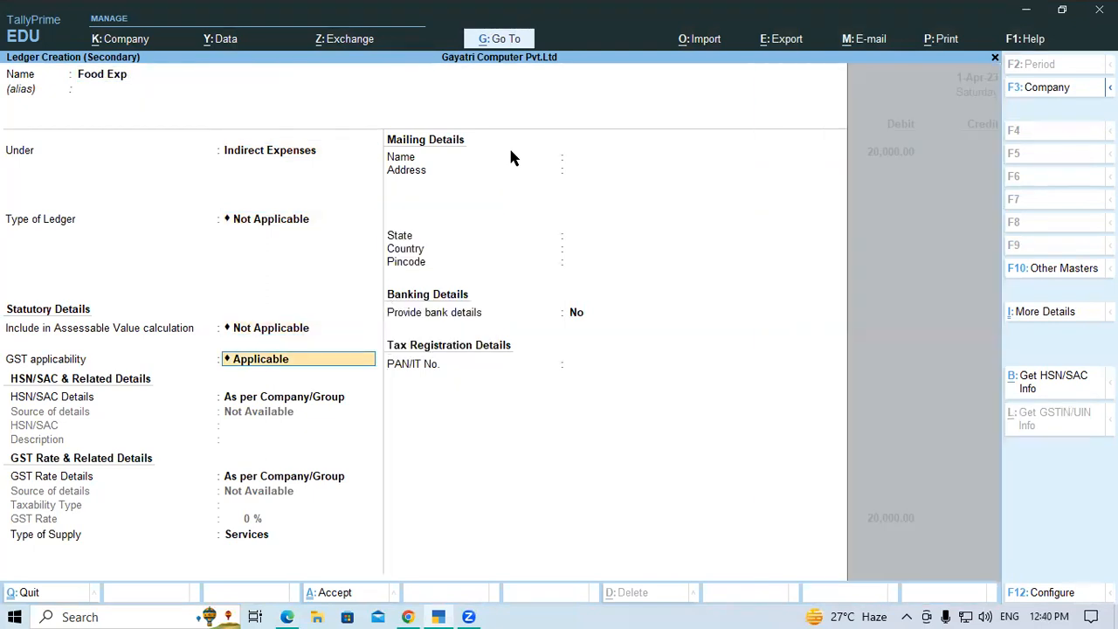
pyautogui.write('No')
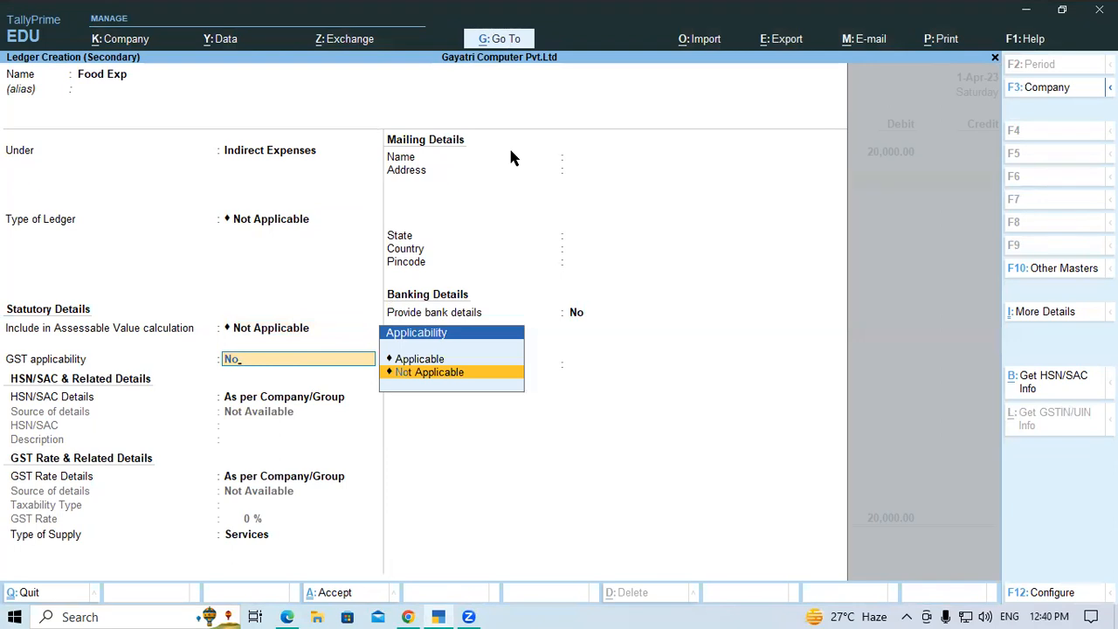
pyautogui.press('Return')
# Debit Food Exp with 10,000 and credit Cash with 30,000, saving the payment voucher without narration
pyautogui.press('Return')
pyautogui.press('Return')
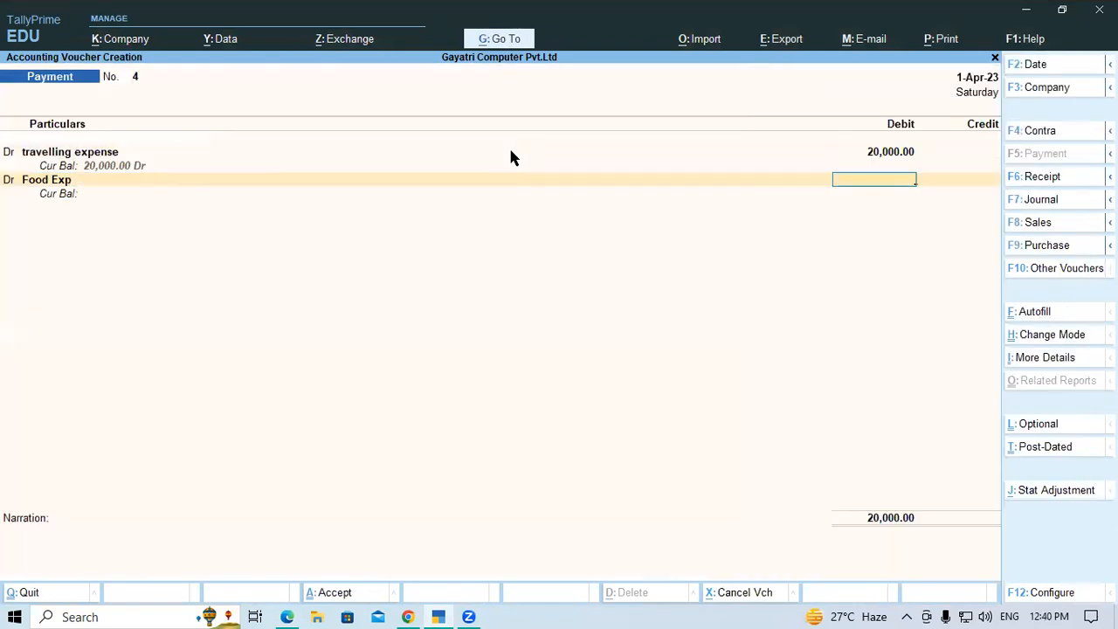
pyautogui.write('10000')
pyautogui.press('Return')
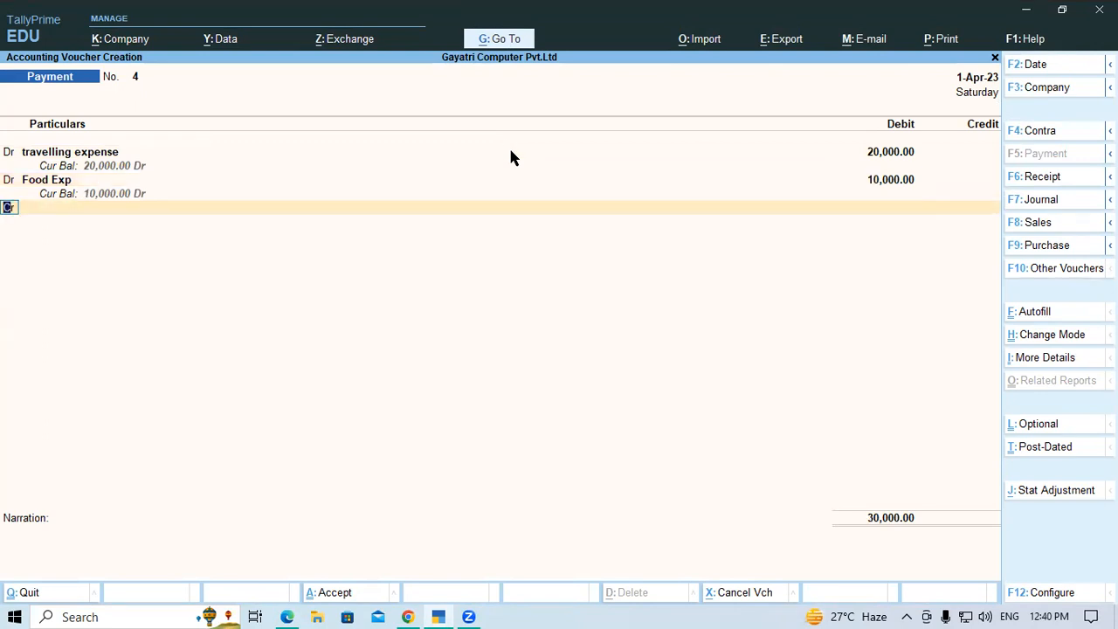
pyautogui.write('Cash')
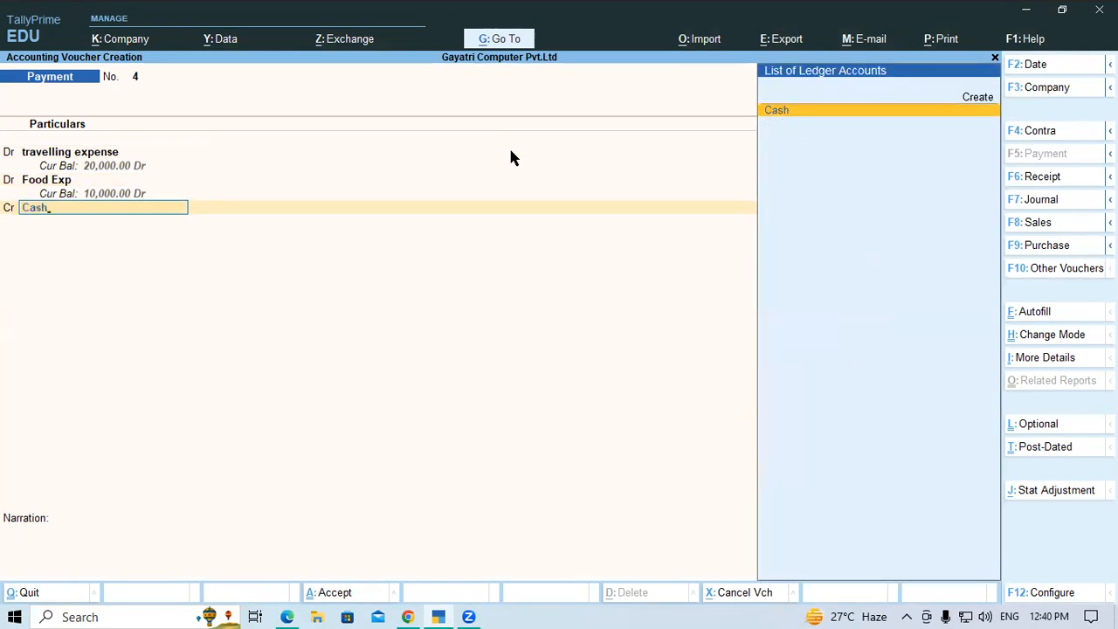
pyautogui.press('Return')
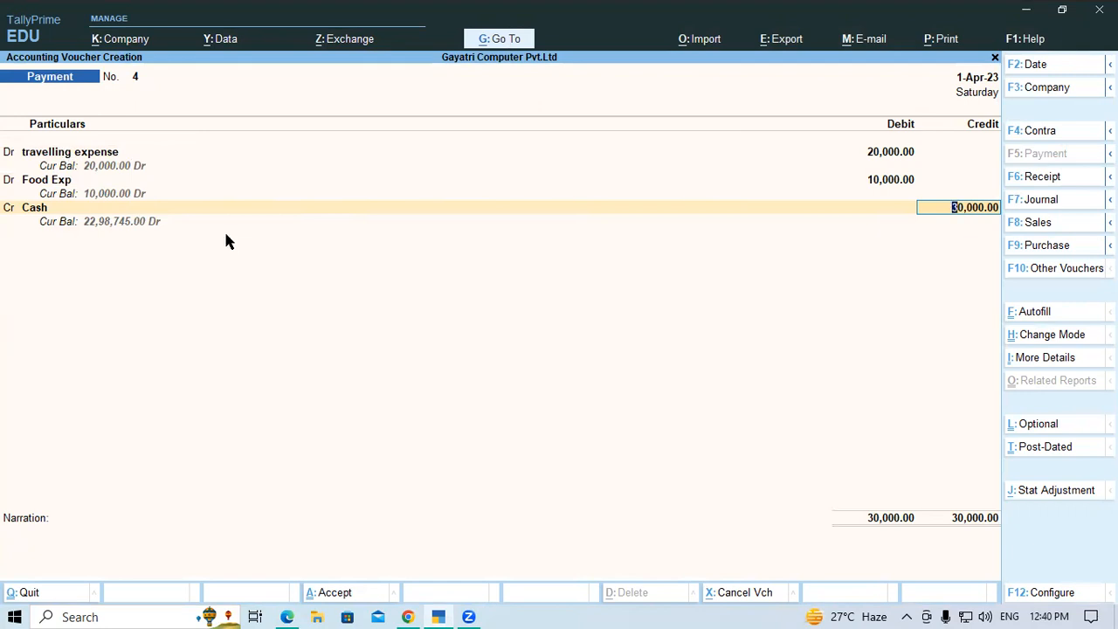
pyautogui.press('Return')
pyautogui.press('Return')
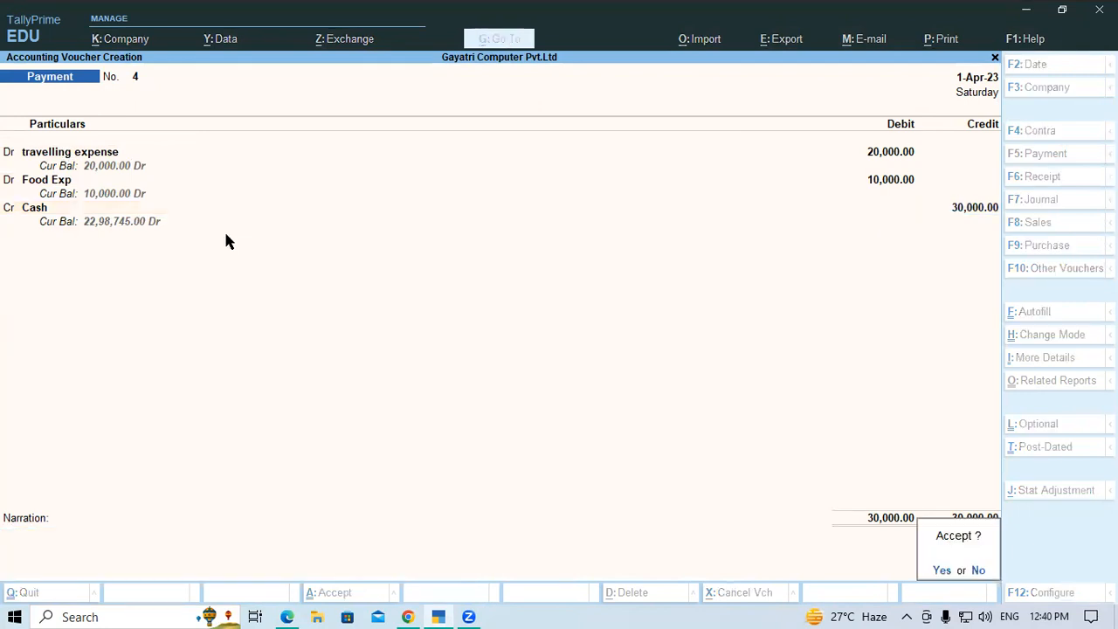
pyautogui.press('Return')
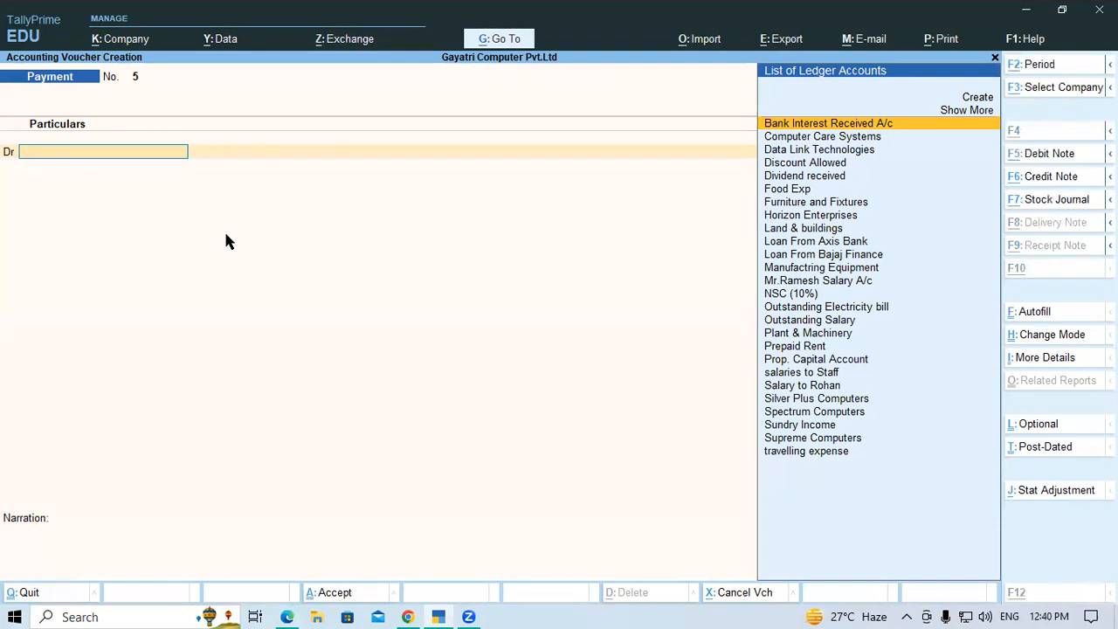
# Switch to the Tally exercise PDF in Edge and review exercises 1 and 2 with their solution steps
pyautogui.hotkey('alt', 'Tab')
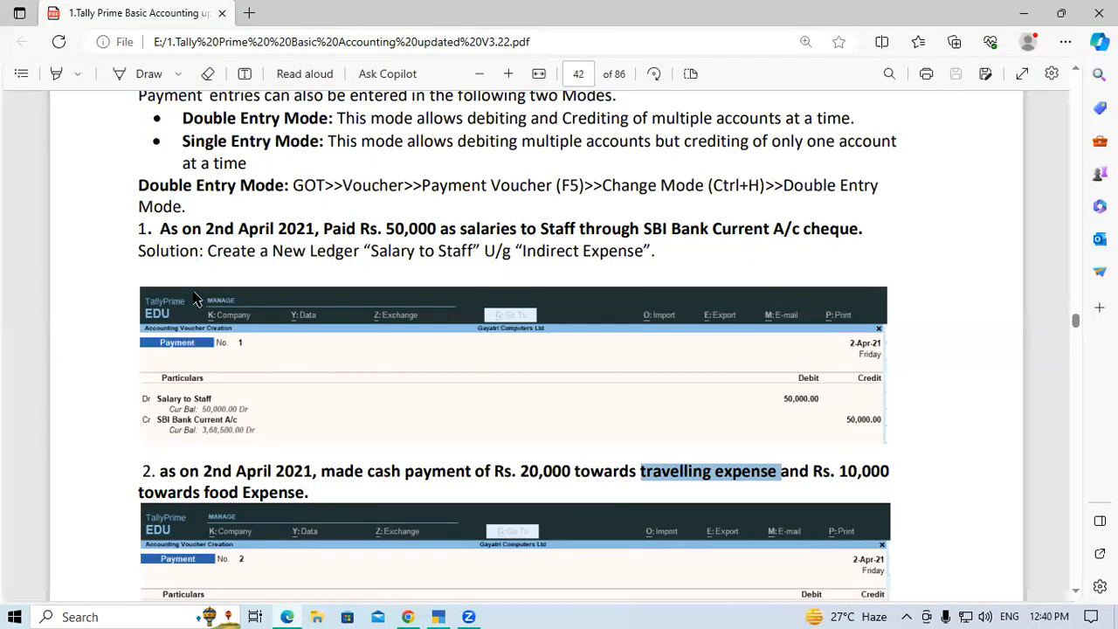
pyautogui.moveTo(148, 229); pyautogui.dragTo(196, 230)
pyautogui.moveTo(145, 472); pyautogui.dragTo(199, 472)
pyautogui.scroll(-4, 227, 420)
pyautogui.scroll(-2, 229, 412)
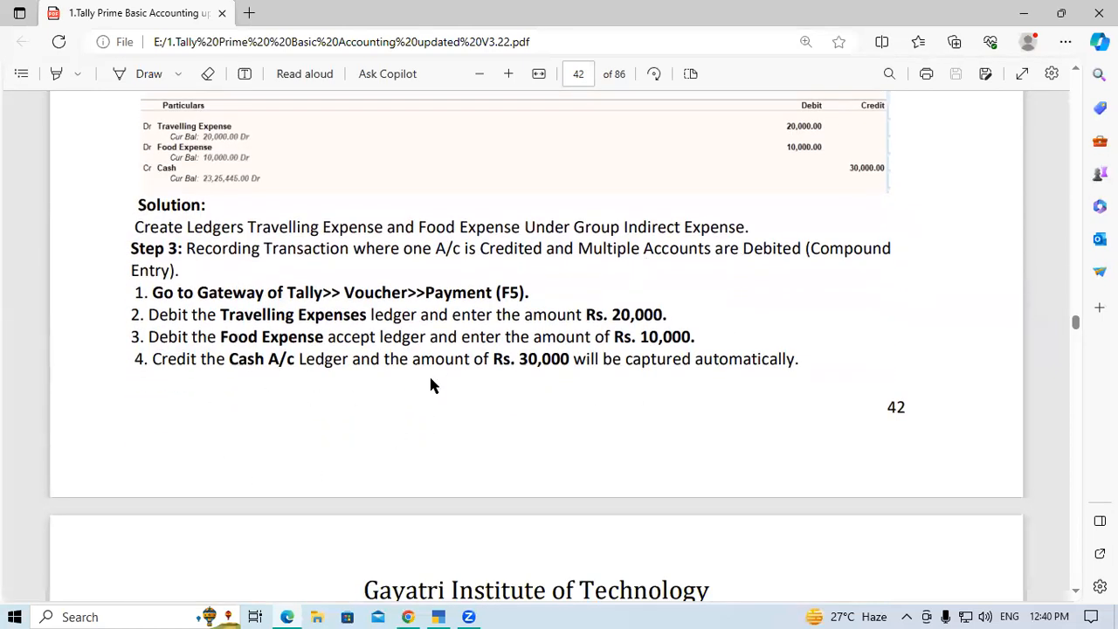
# Examine Example 3 on page 43, highlighting the cheque payment amounts for travelling and food expense, and view its sample voucher
pyautogui.scroll(-3, 434, 382)
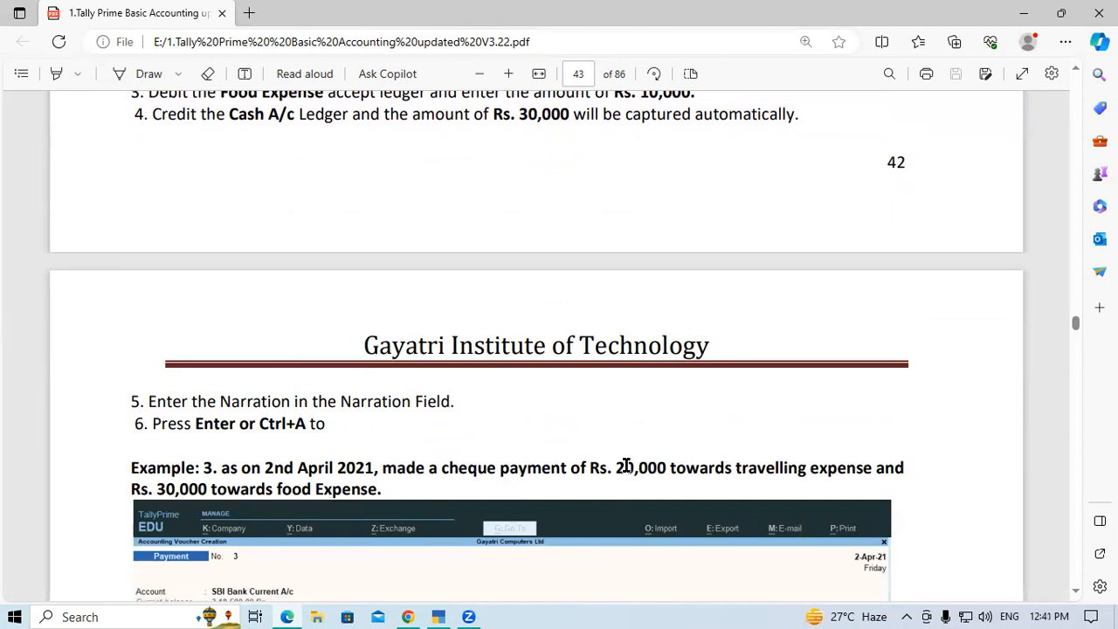
pyautogui.moveTo(615, 469); pyautogui.dragTo(666, 469)
pyautogui.click(667, 469)
pyautogui.moveTo(736, 463); pyautogui.dragTo(798, 463)
pyautogui.click(802, 466)
pyautogui.moveTo(161, 487); pyautogui.dragTo(223, 490)
pyautogui.click(219, 486)
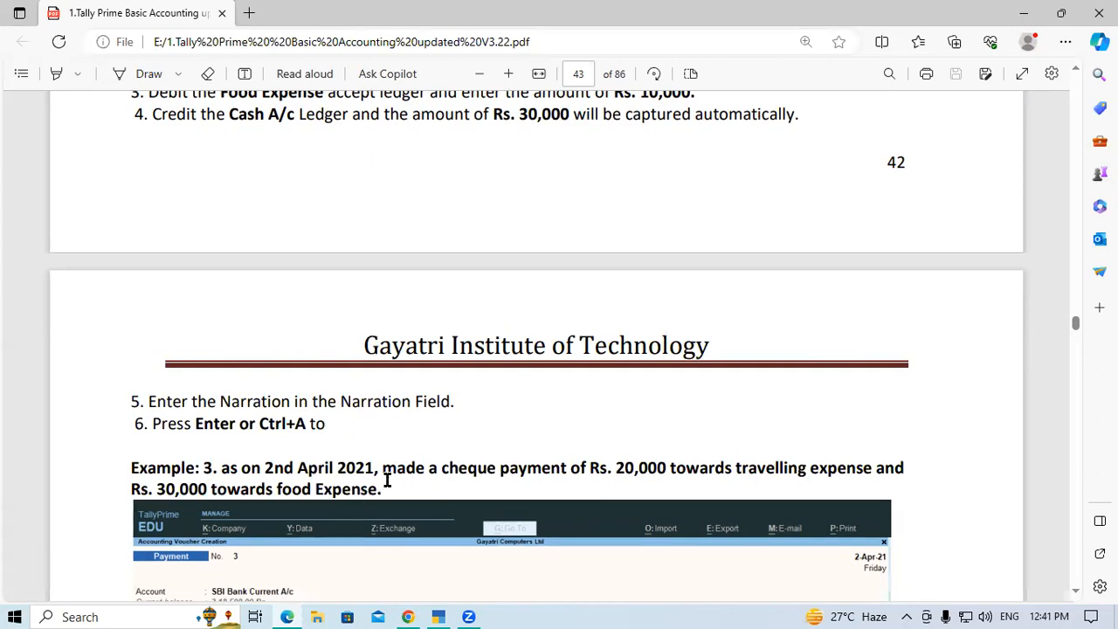
pyautogui.scroll(-2, 387, 481)
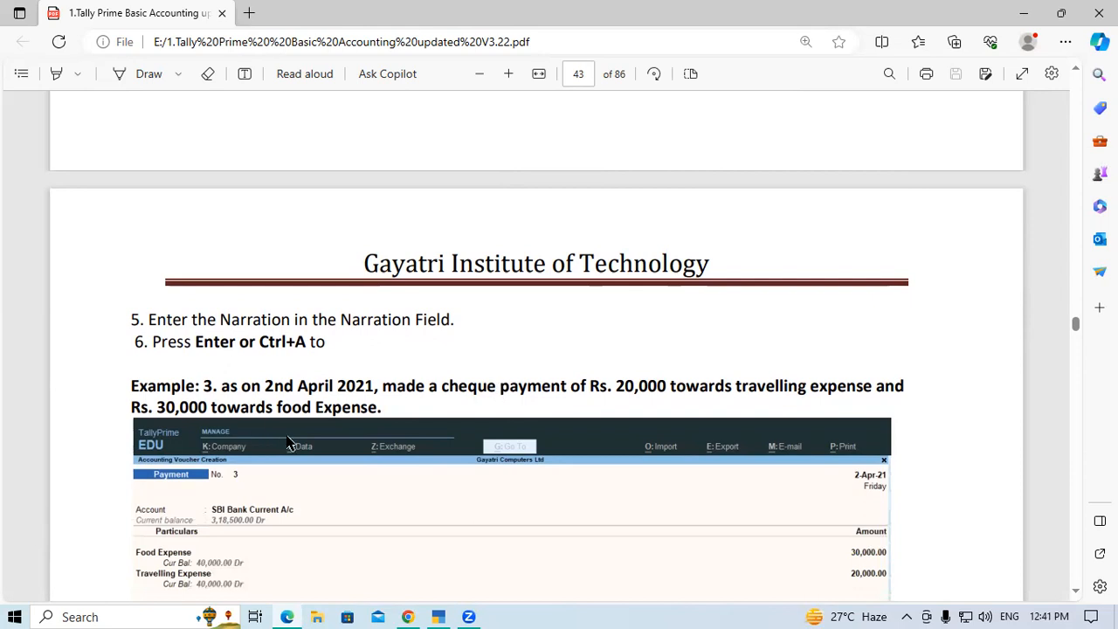
pyautogui.scroll(-2, 288, 444)
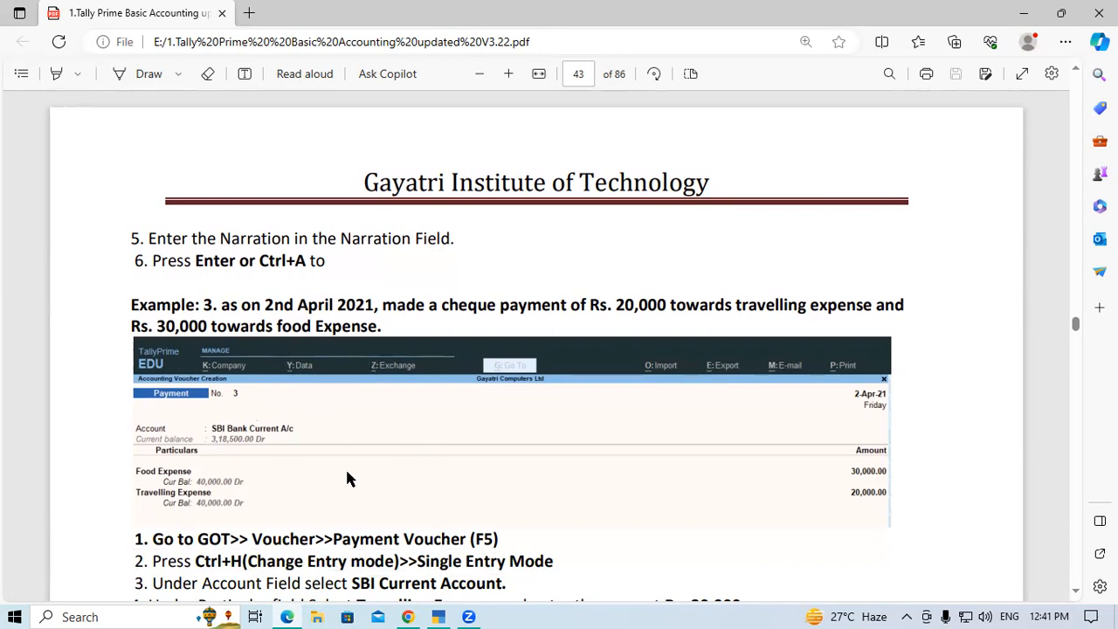
pyautogui.scroll(2, 347, 477)
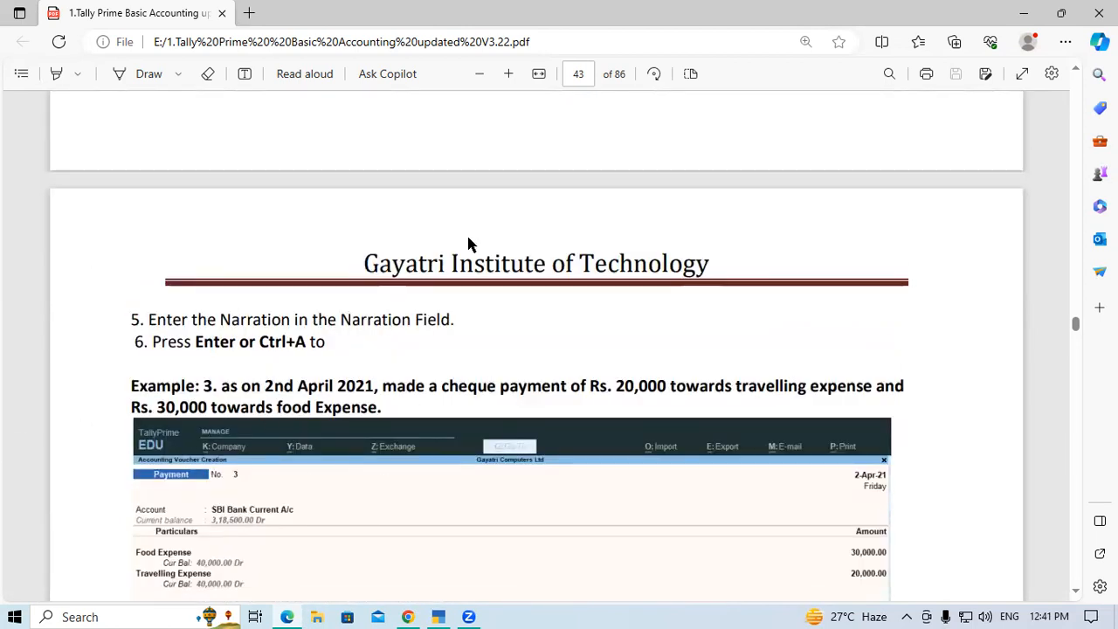
# Switch back to TallyPrime and change the new payment voucher to Single Entry mode
pyautogui.hotkey('alt', 'Tab')
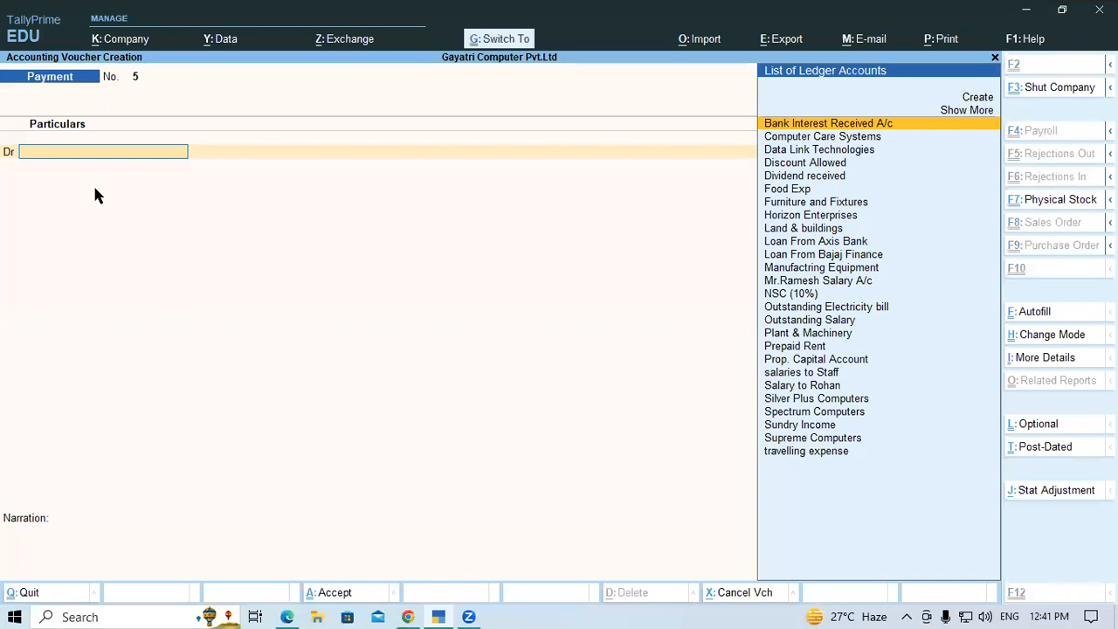
pyautogui.hotkey('ctrl', 'h')
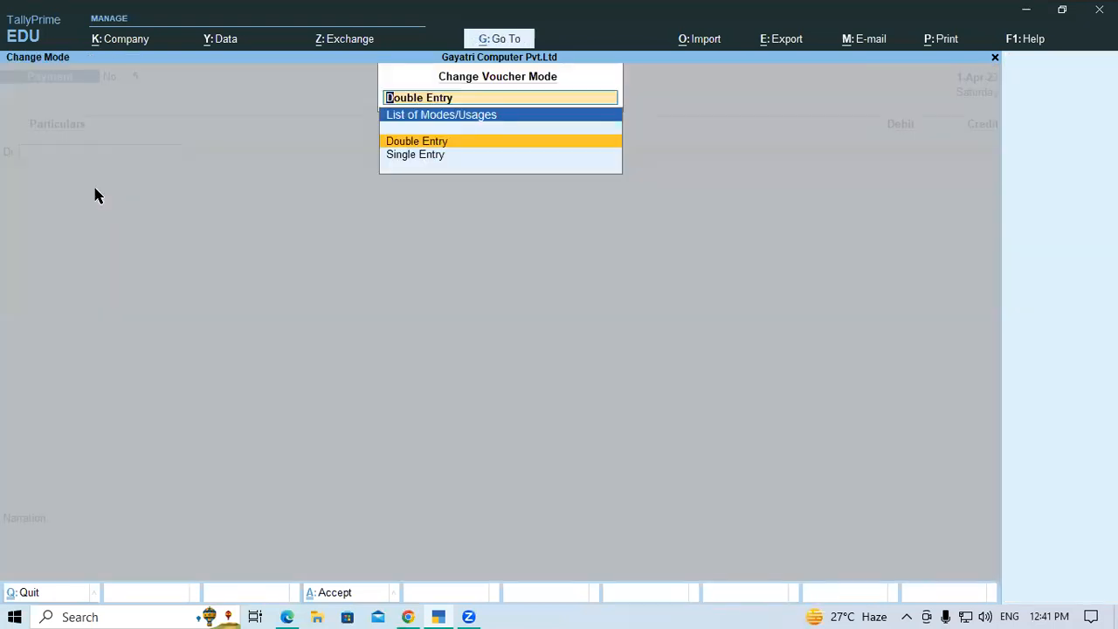
pyautogui.press('Down')
pyautogui.press('Return')
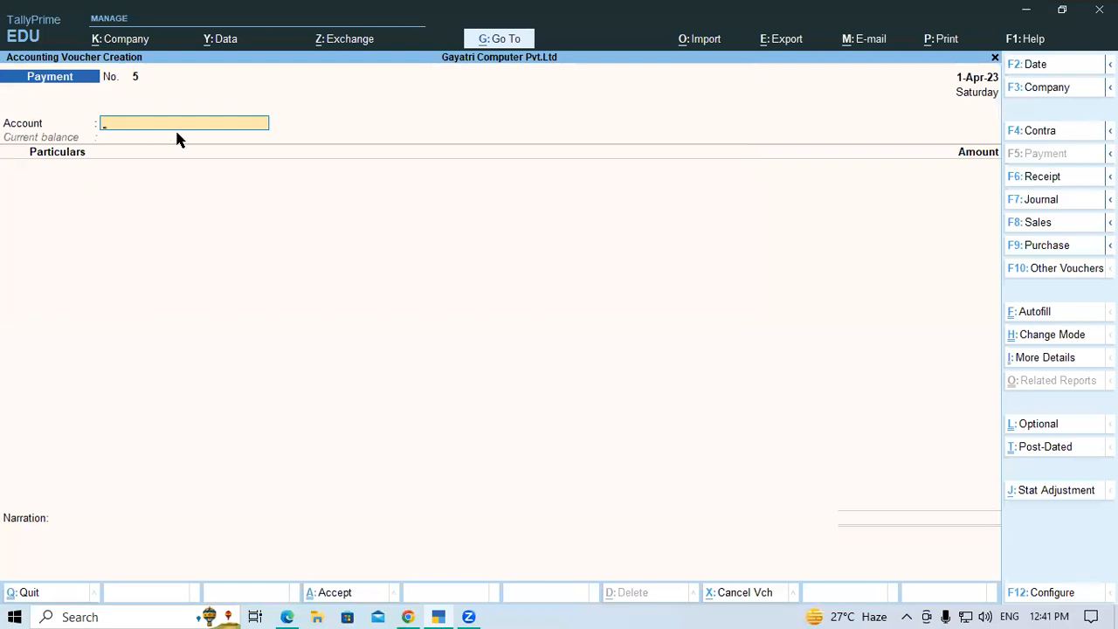
# Select Current A/c at SBI Bank as the paying account of the voucher
pyautogui.write('Sbi')
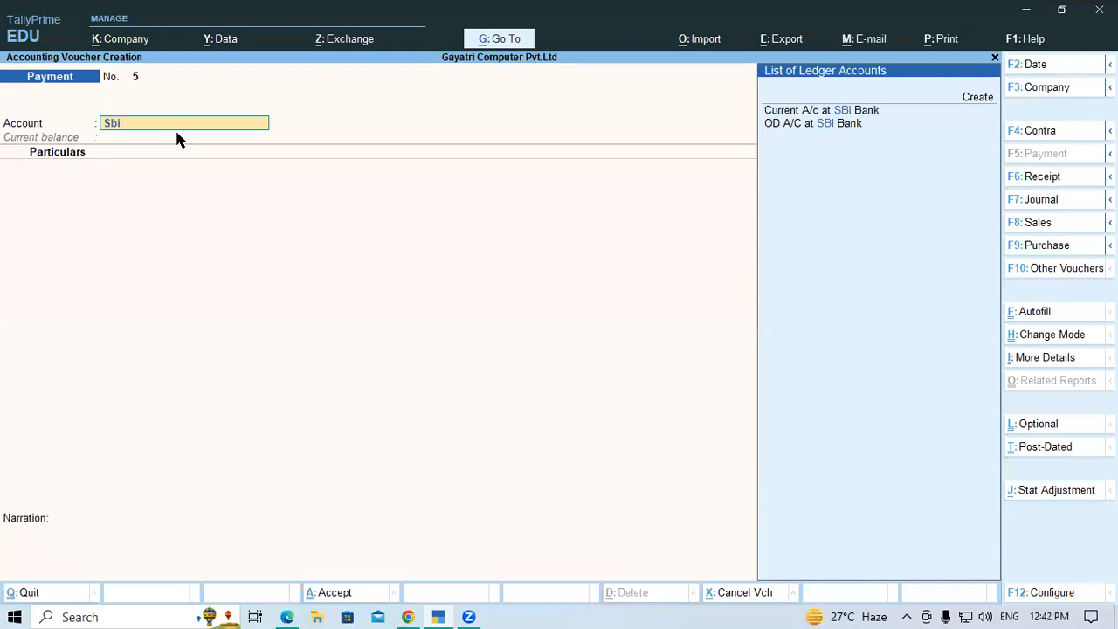
pyautogui.press('Down')
pyautogui.press('Return')
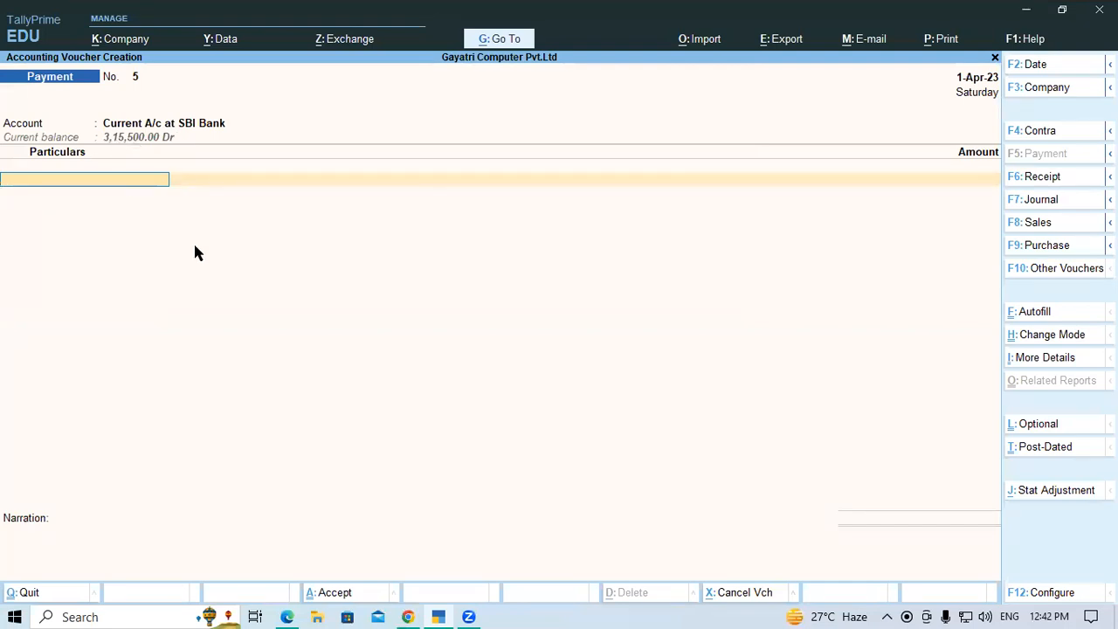
# Add travelling expense to the voucher particulars with an amount of 20,000
pyautogui.write('Tra')
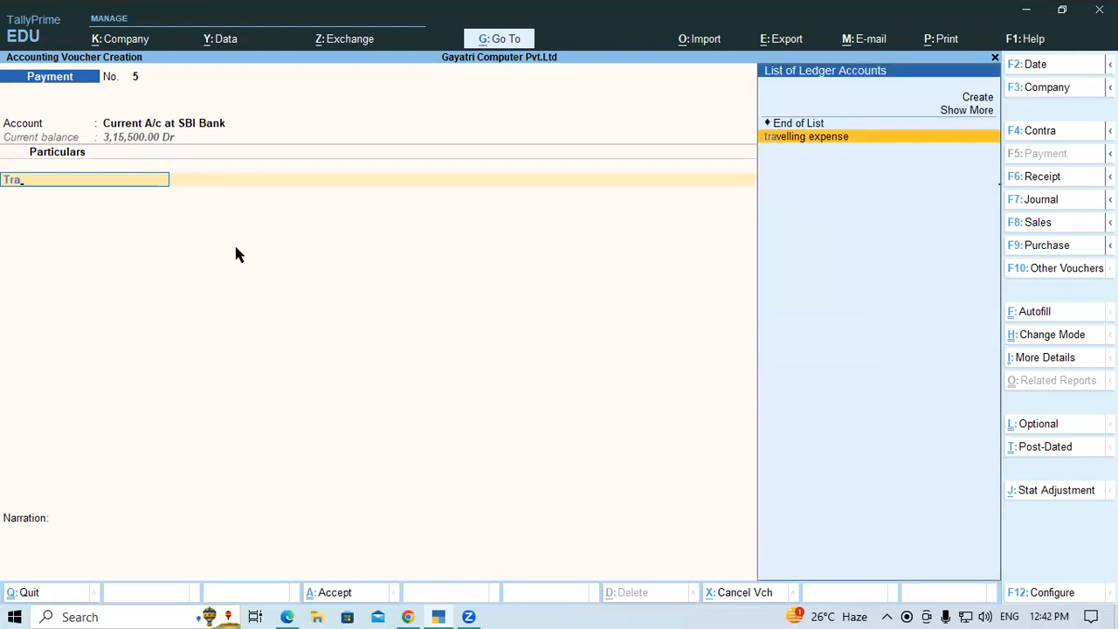
pyautogui.press('Return')
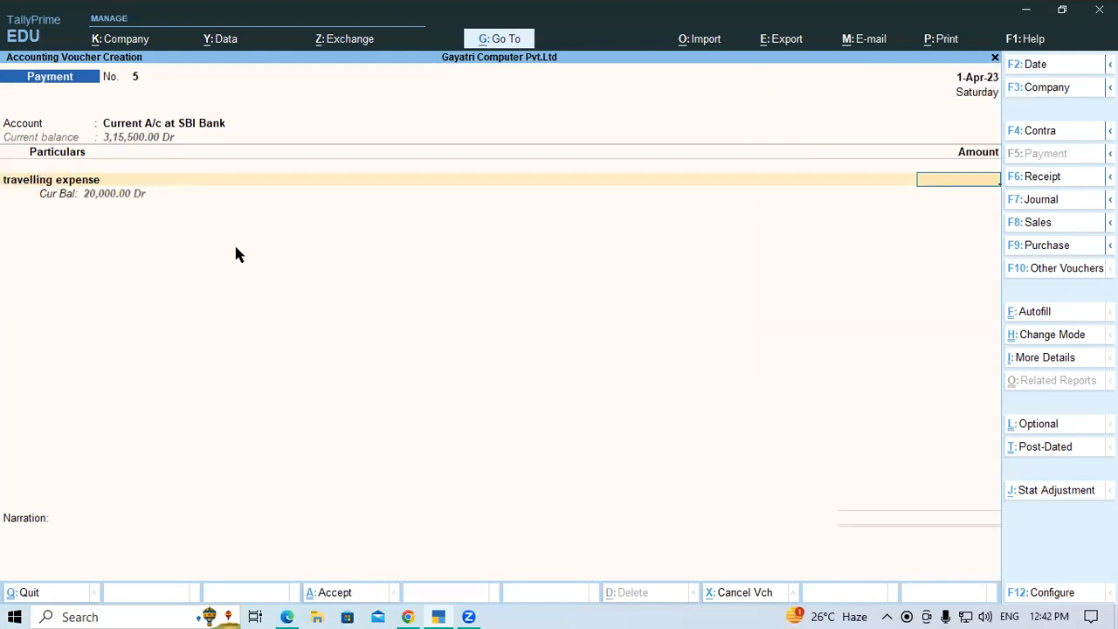
pyautogui.write('20000')
pyautogui.press('Return')
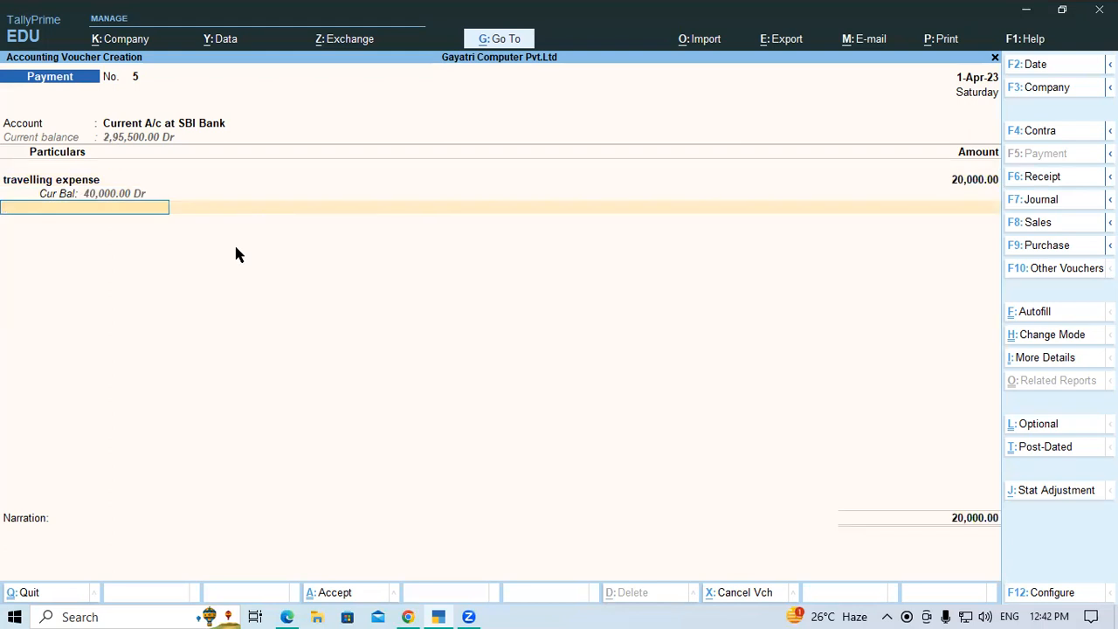
# Add Food Exp to the voucher particulars with an amount of 30,000
pyautogui.write('Fo')
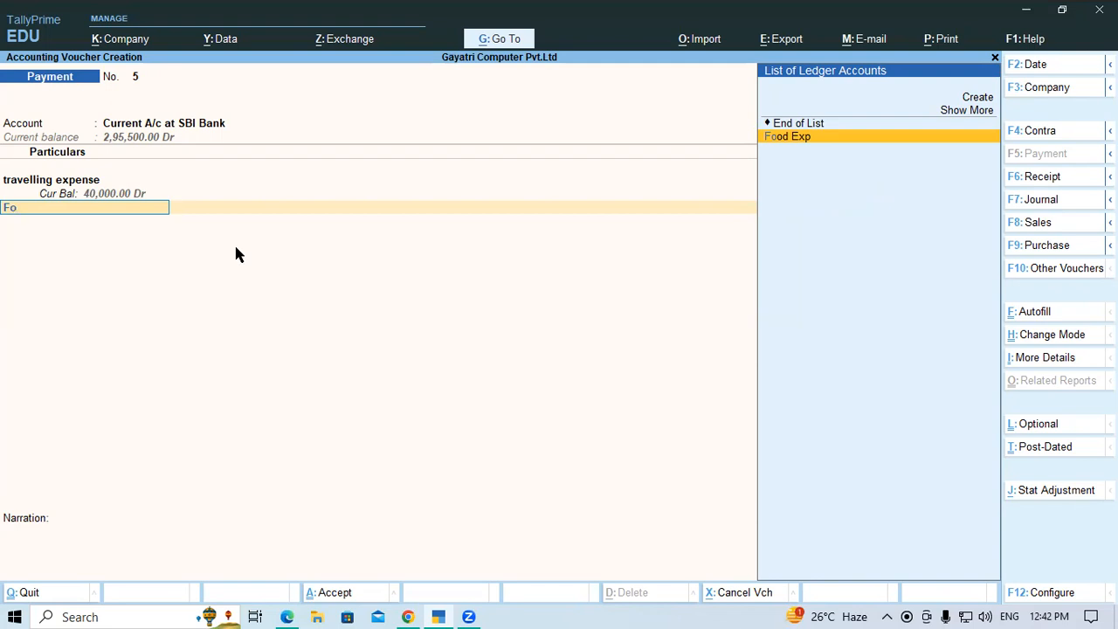
pyautogui.press('Return')
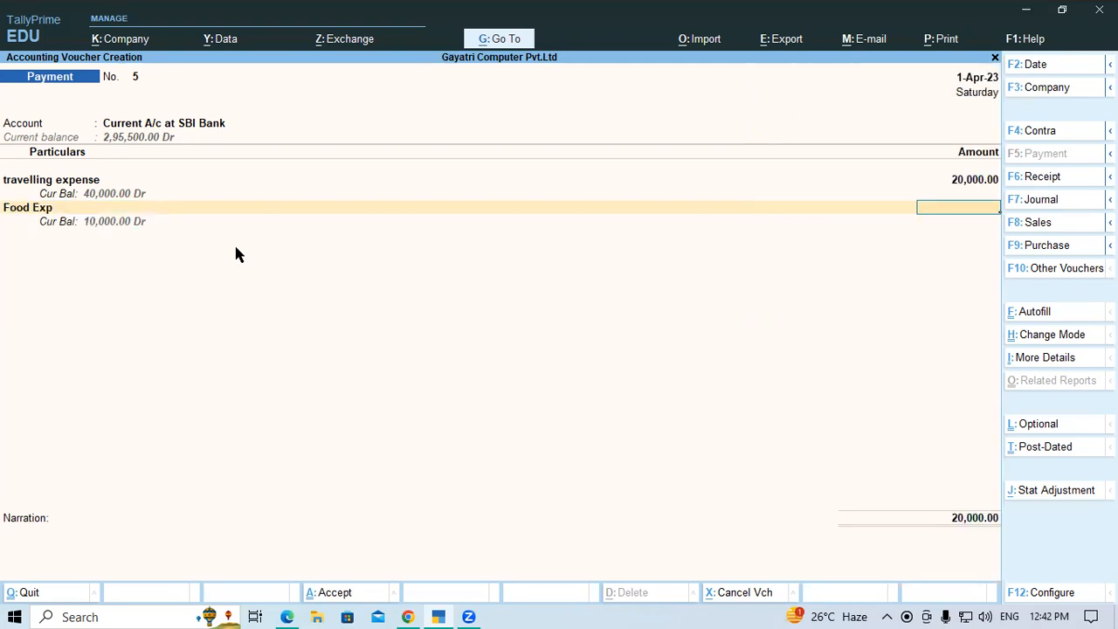
pyautogui.write('30000')
pyautogui.press('Return')
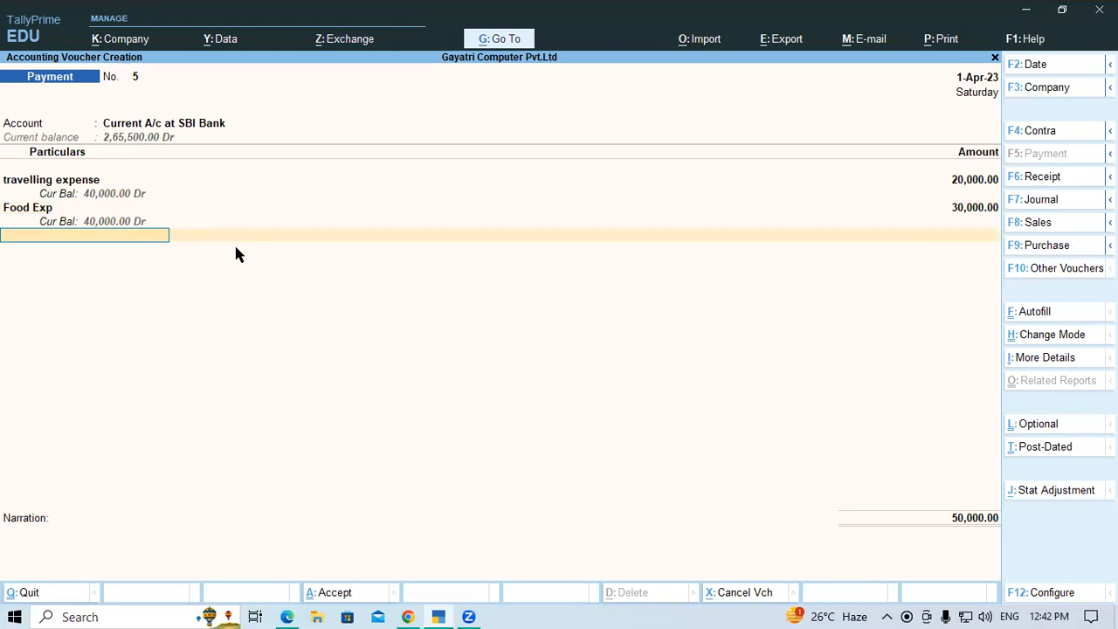
# Accept the default cheque allocation for Current A/c at SBI Bank and save the payment voucher without a narration
pyautogui.press('Return')
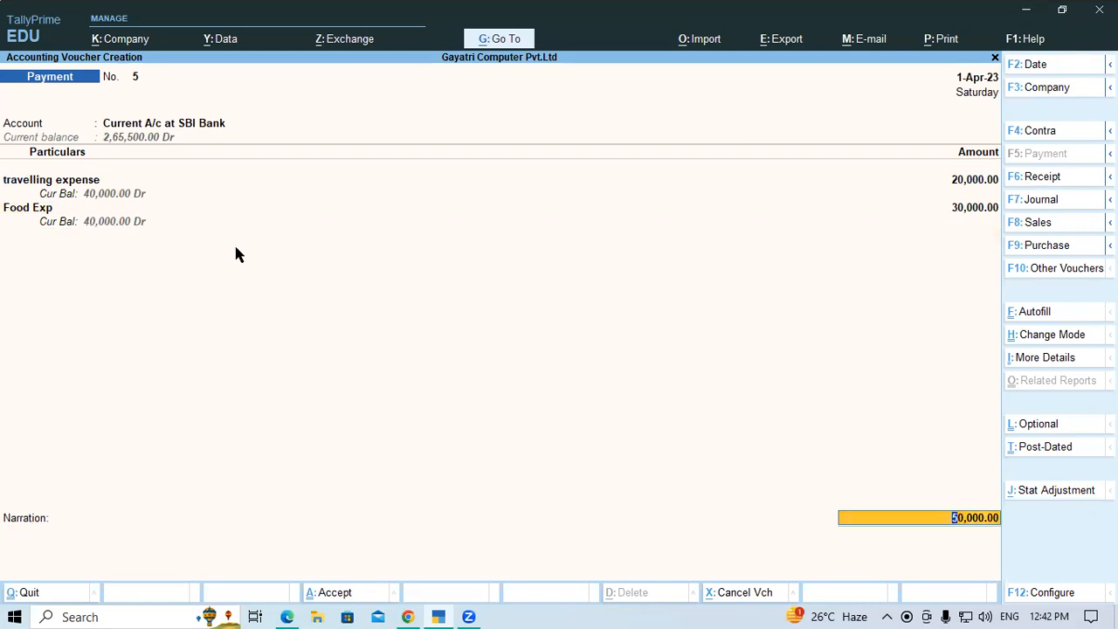
pyautogui.press('Return')
pyautogui.press('Return')
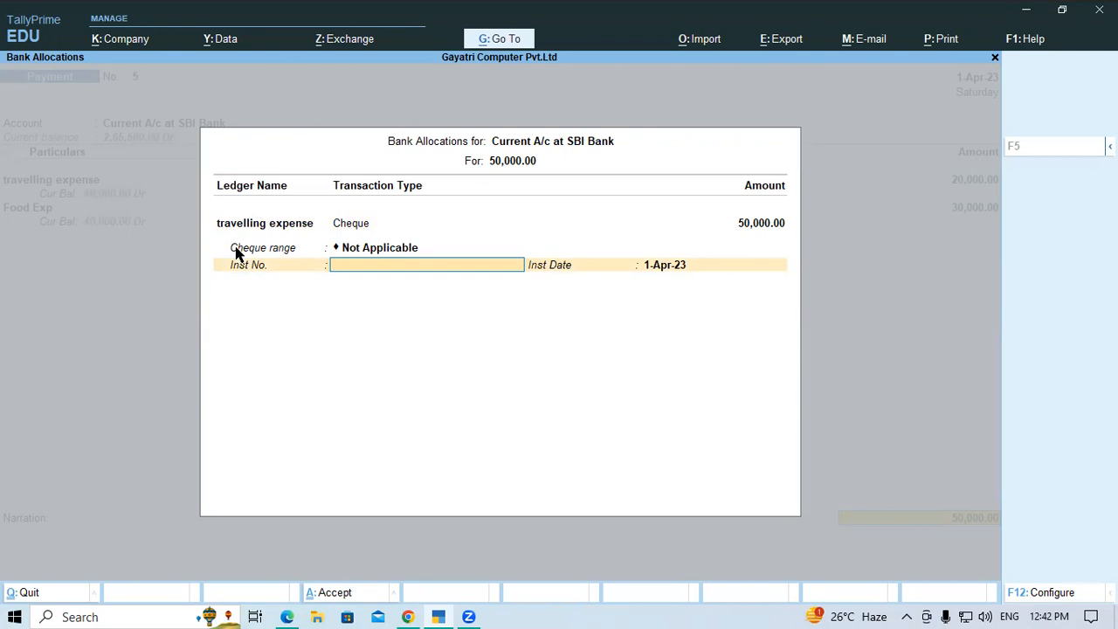
pyautogui.press('Return')
pyautogui.press('Return')
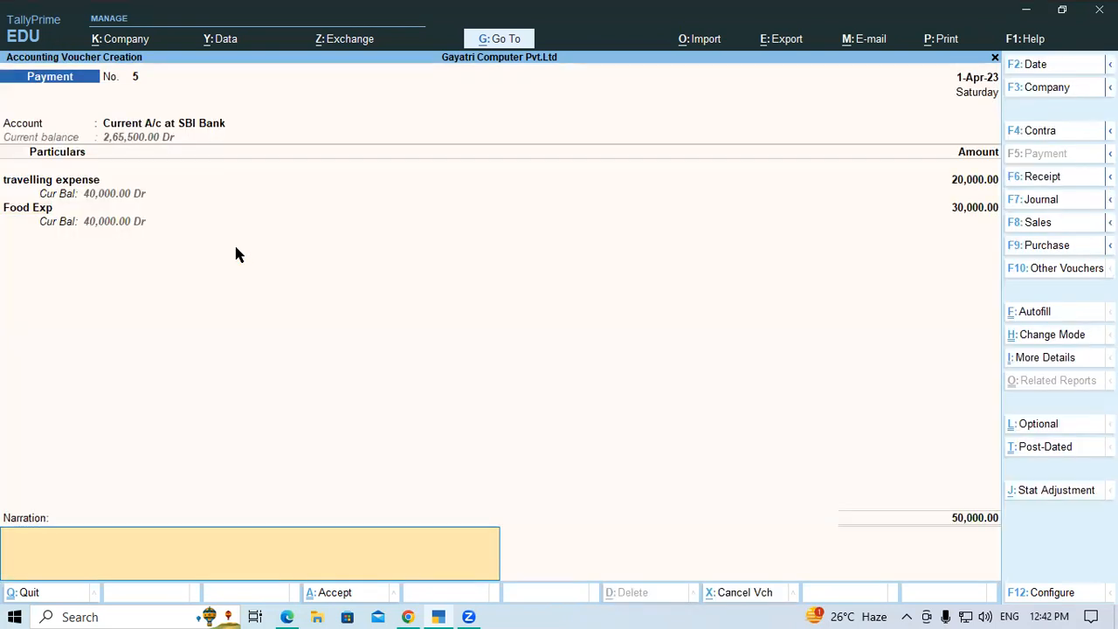
pyautogui.press('Return')
pyautogui.press('Return')
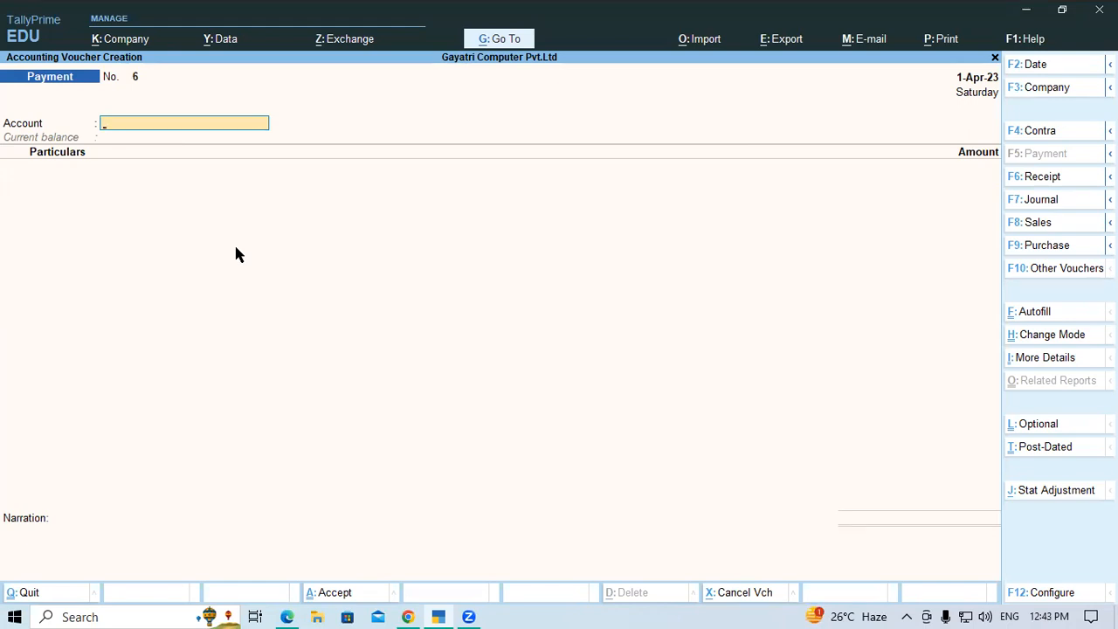
# Switch to the PDF guide in the browser, review Example 3 and go on to exercise 4
pyautogui.click(287, 617)
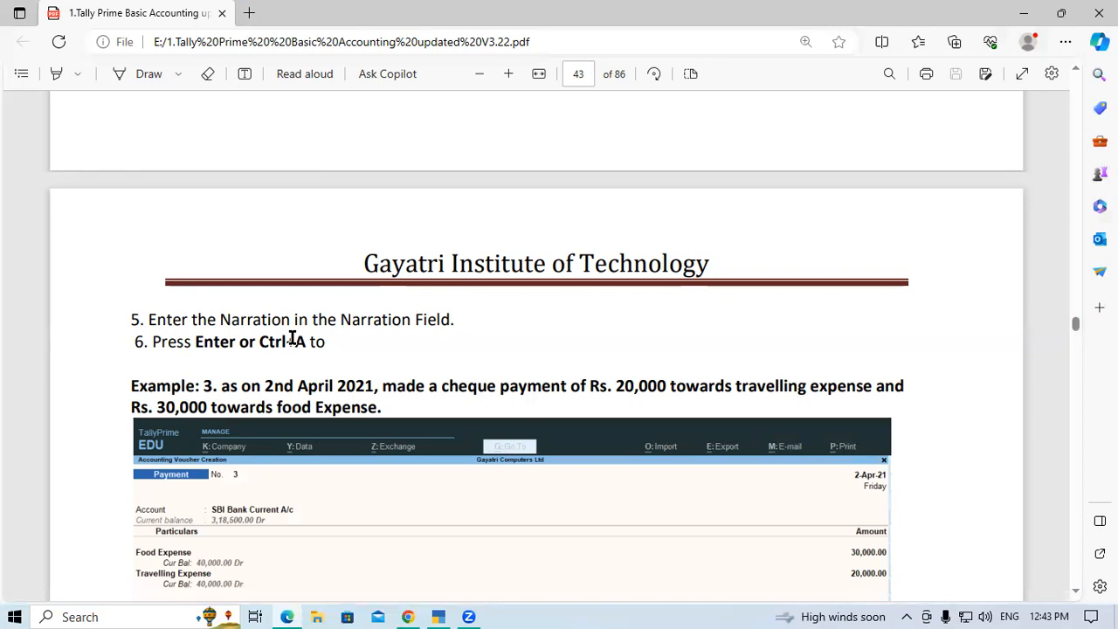
pyautogui.scroll(-2, 365, 391)
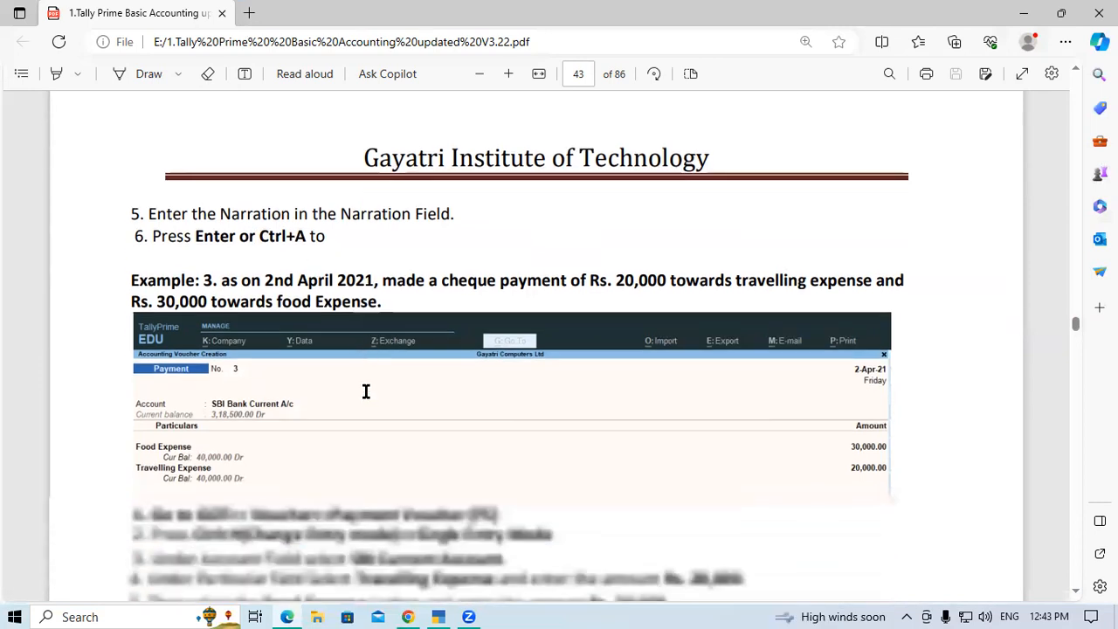
pyautogui.moveTo(133, 226); pyautogui.dragTo(390, 251)
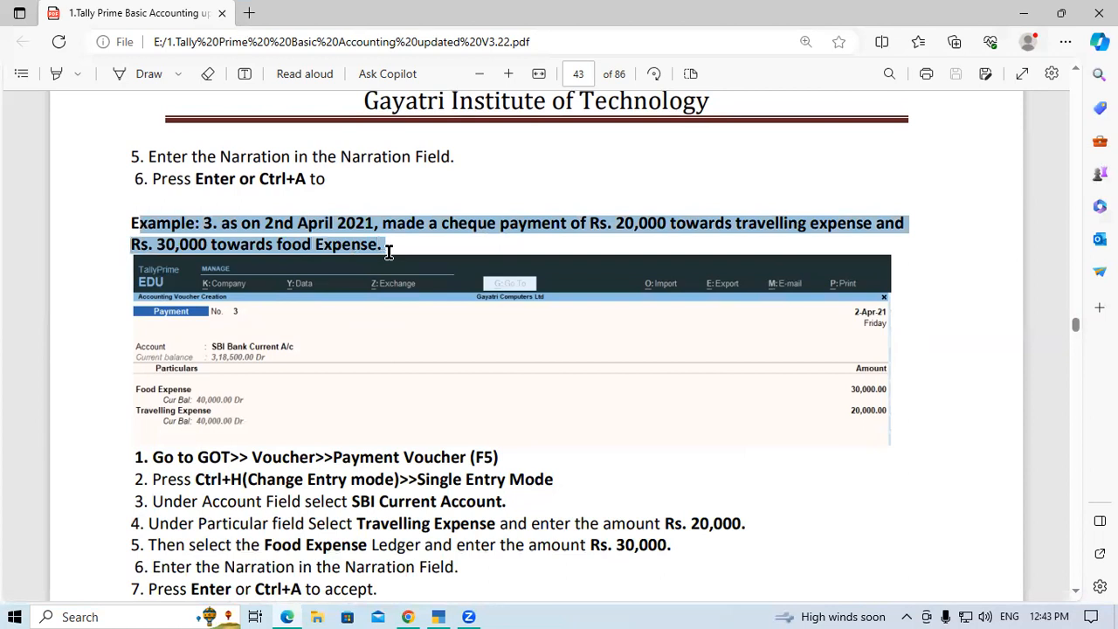
pyautogui.scroll(-2, 388, 247)
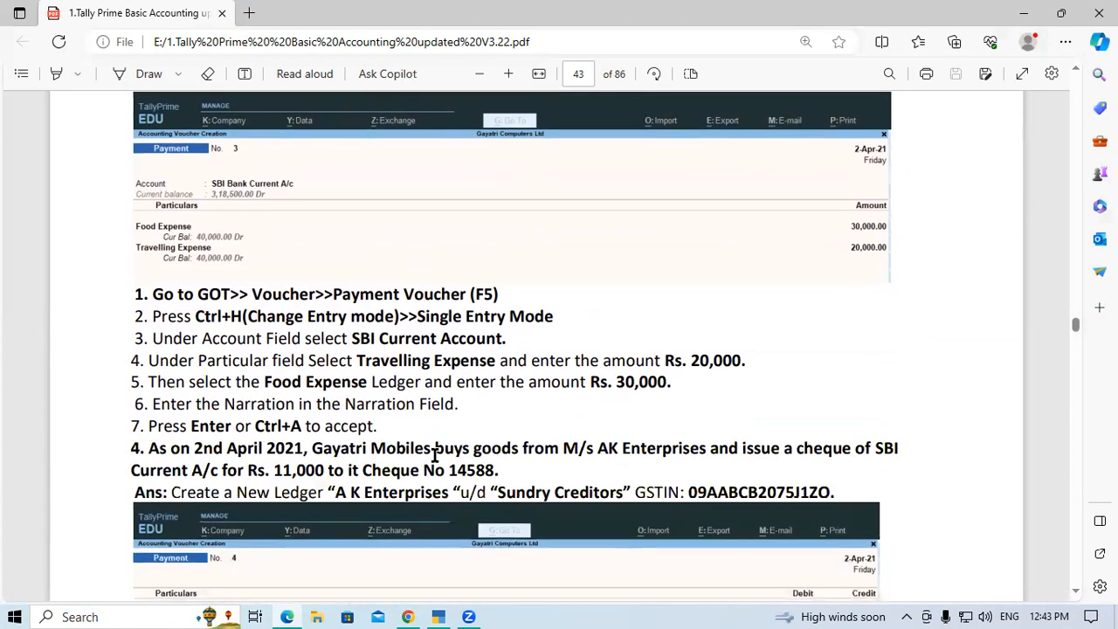
pyautogui.scroll(-1, 435, 455)
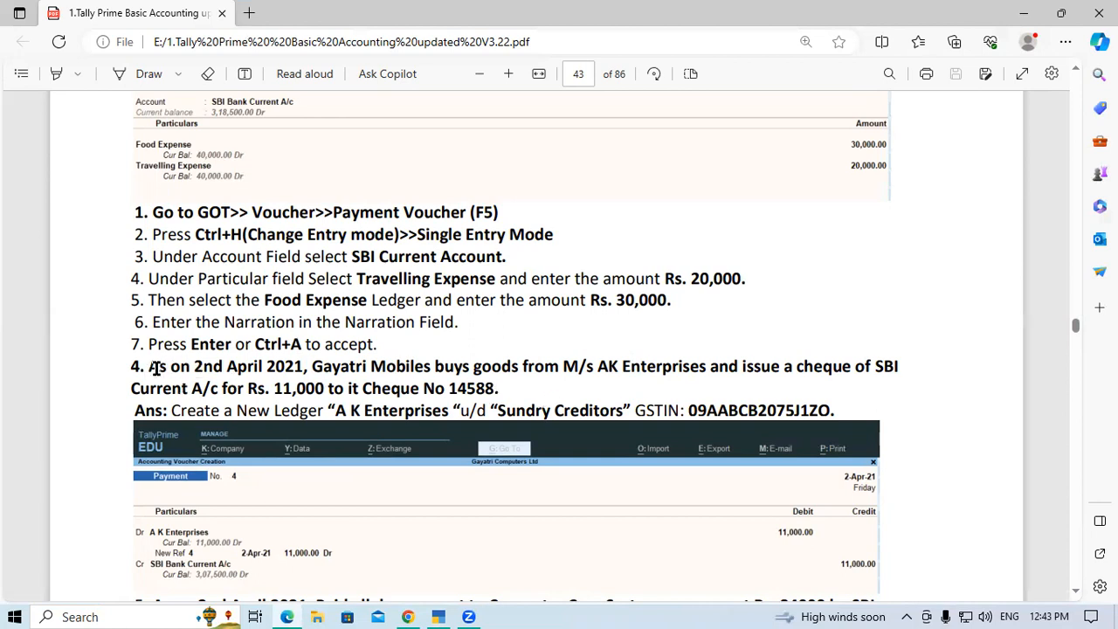
# Read the statement of exercise 4 for its date, supplier, paying bank account, amount and cheque number
pyautogui.moveTo(149, 367); pyautogui.dragTo(706, 366)
pyautogui.click(312, 364)
pyautogui.click(709, 367)
pyautogui.moveTo(163, 390); pyautogui.dragTo(260, 383)
pyautogui.click(277, 388)
pyautogui.doubleClick(277, 388)
pyautogui.click(344, 395)
pyautogui.moveTo(451, 388); pyautogui.dragTo(507, 389)
pyautogui.click(506, 389)
pyautogui.moveTo(181, 367); pyautogui.dragTo(899, 365)
pyautogui.click(274, 368)
pyautogui.click(538, 371)
pyautogui.click(701, 366)
pyautogui.click(184, 384)
pyautogui.moveTo(271, 389); pyautogui.dragTo(316, 384)
pyautogui.click(316, 384)
pyautogui.moveTo(451, 389); pyautogui.dragTo(503, 389)
pyautogui.click(504, 389)
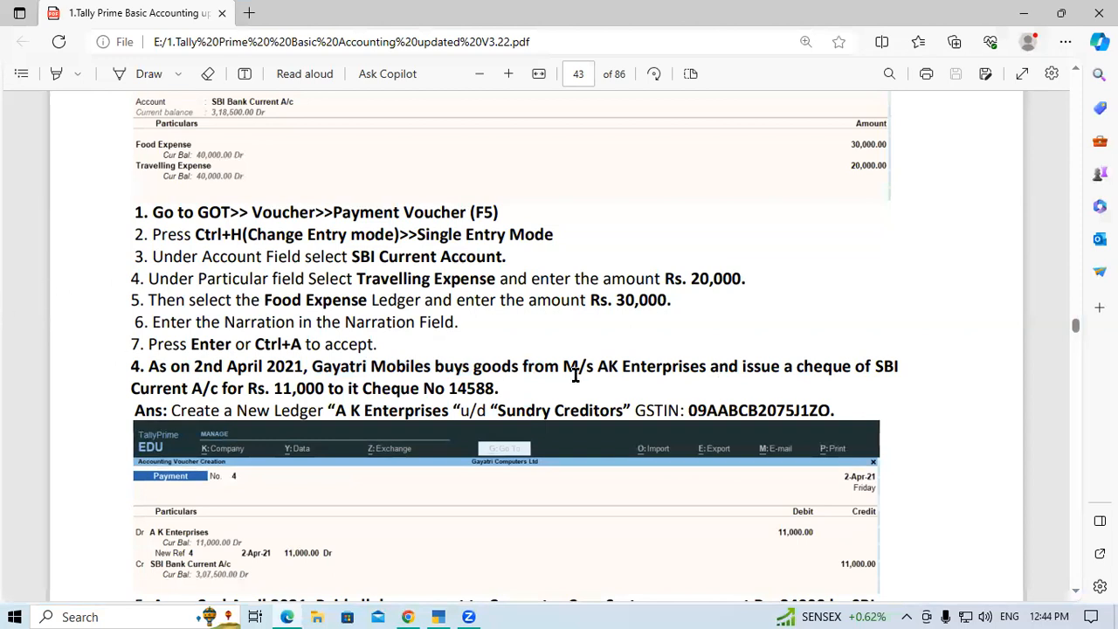
# Examine the supplier name, ledger group and GSTIN given in the PDF for the new ledger of exercise 4
pyautogui.moveTo(599, 366); pyautogui.dragTo(685, 364)
pyautogui.click(731, 349)
pyautogui.moveTo(601, 368); pyautogui.dragTo(698, 366)
pyautogui.click(689, 368)
pyautogui.moveTo(341, 408); pyautogui.dragTo(439, 410)
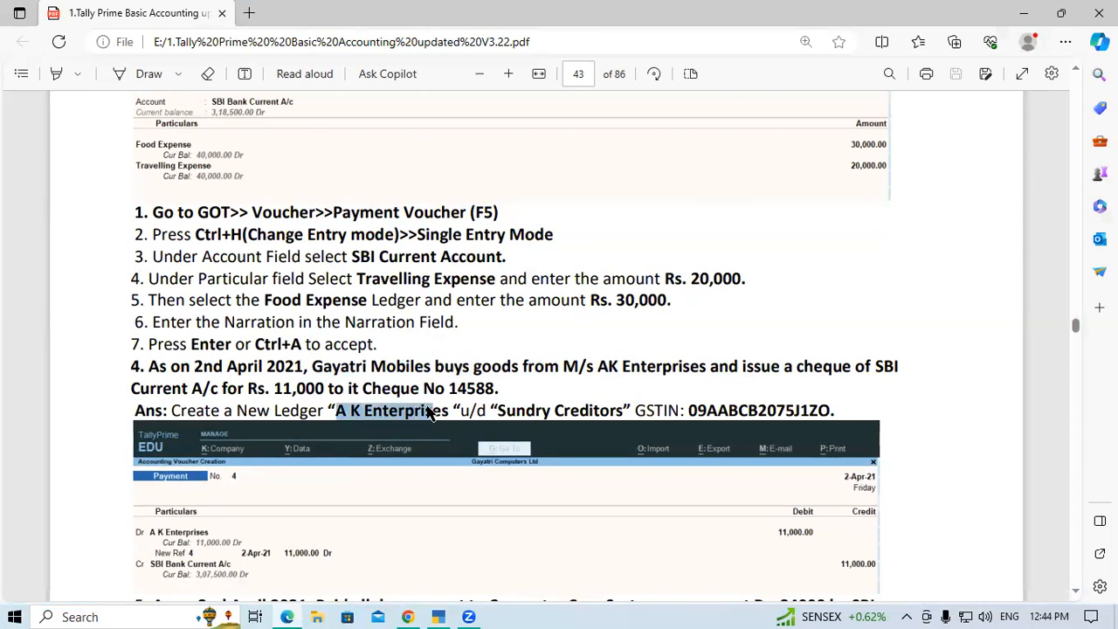
pyautogui.click(425, 407)
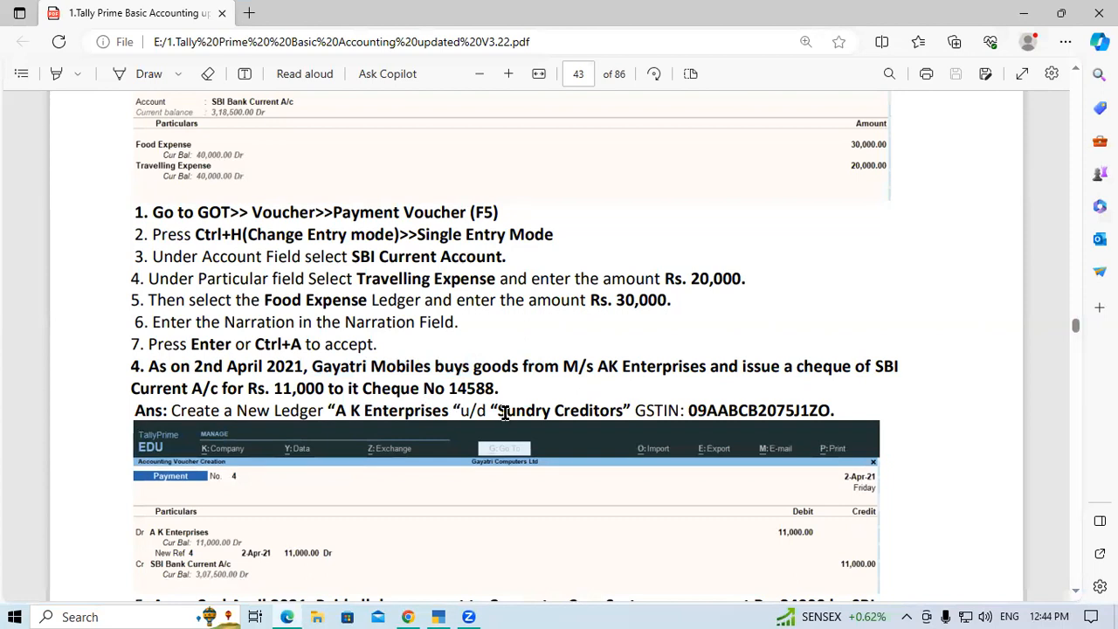
pyautogui.moveTo(492, 409); pyautogui.dragTo(603, 409)
pyautogui.click(607, 409)
pyautogui.moveTo(697, 409); pyautogui.dragTo(835, 420)
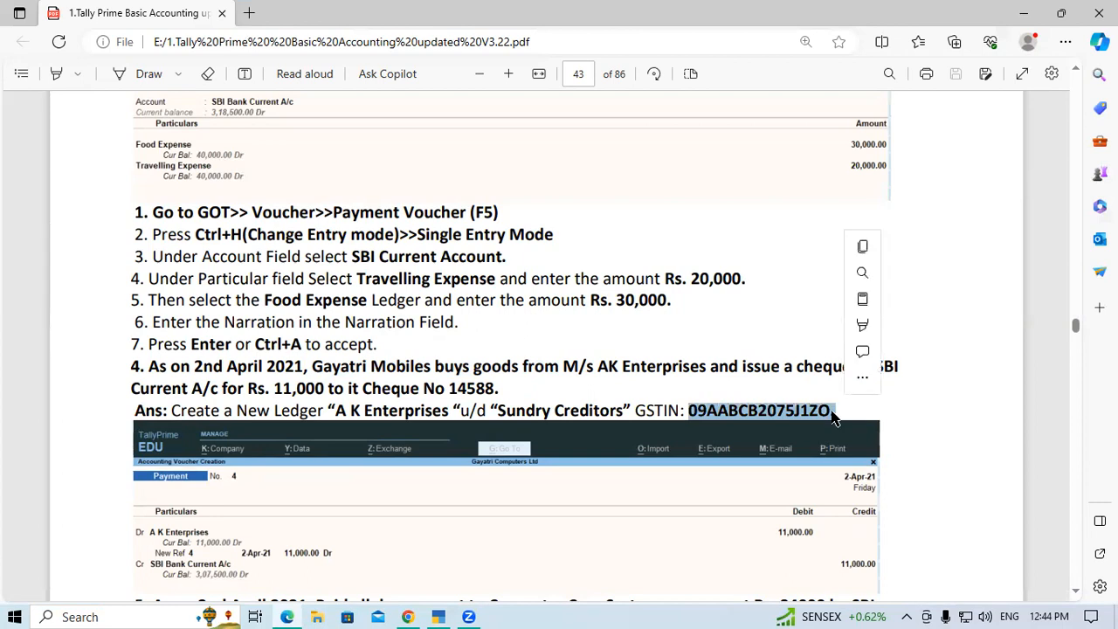
pyautogui.click(835, 417)
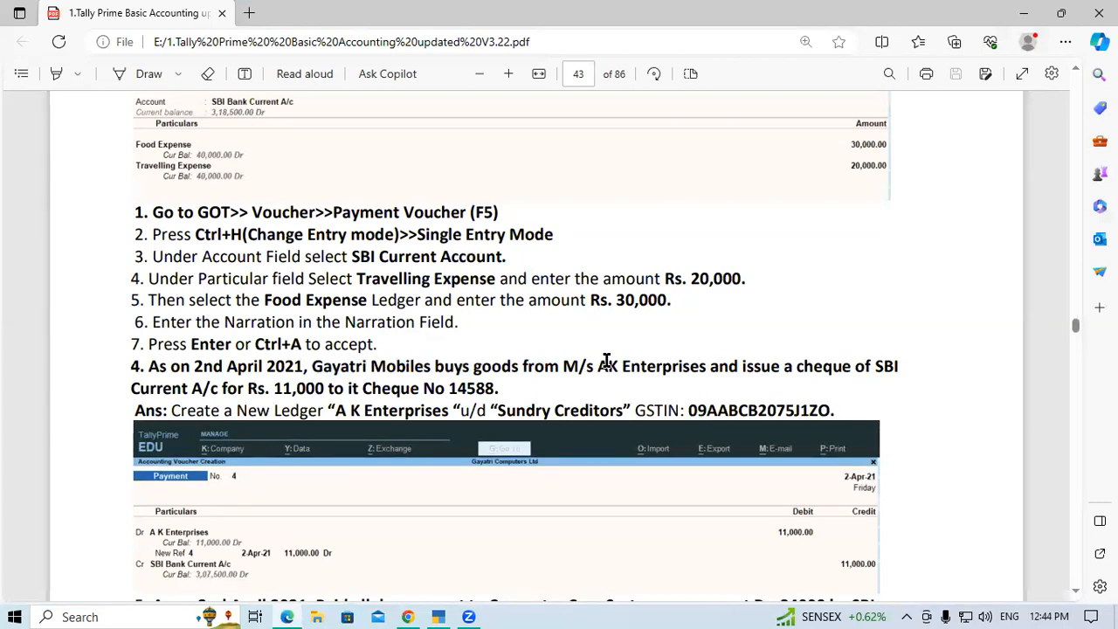
pyautogui.moveTo(599, 367); pyautogui.dragTo(708, 370)
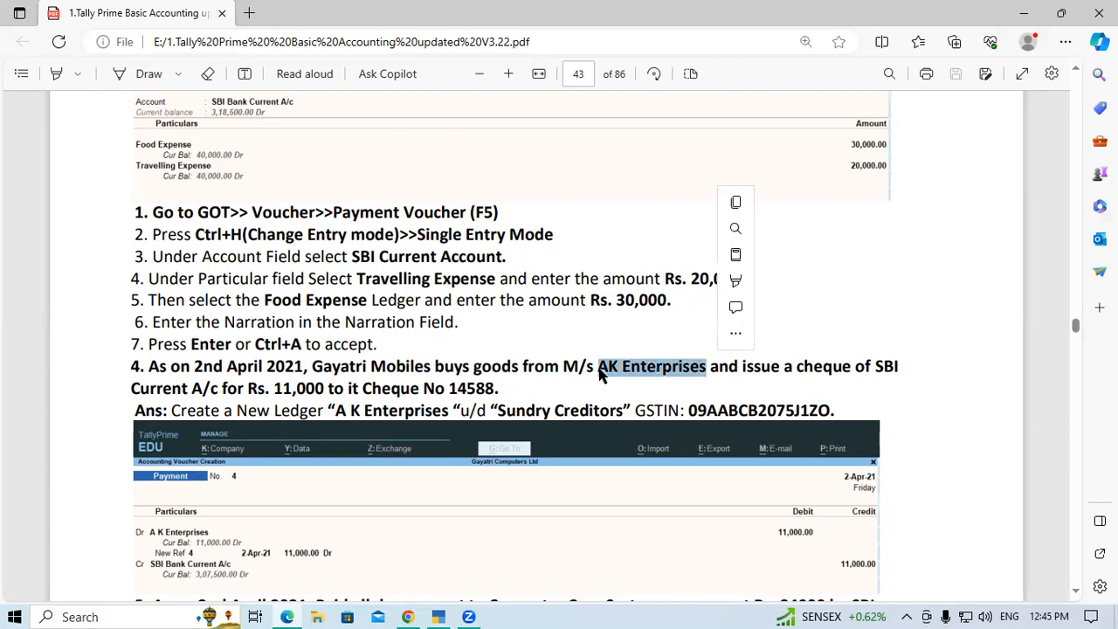
pyautogui.moveTo(566, 366); pyautogui.dragTo(706, 367)
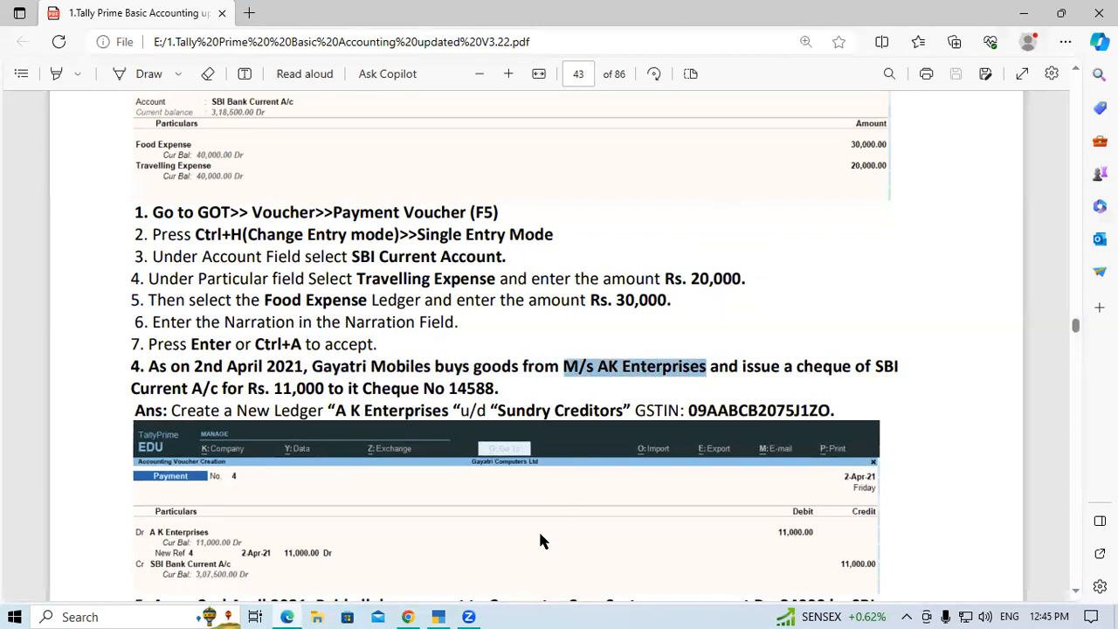
# Switch back to TallyPrime and change the new payment voucher to Double Entry mode
pyautogui.click(455, 609)
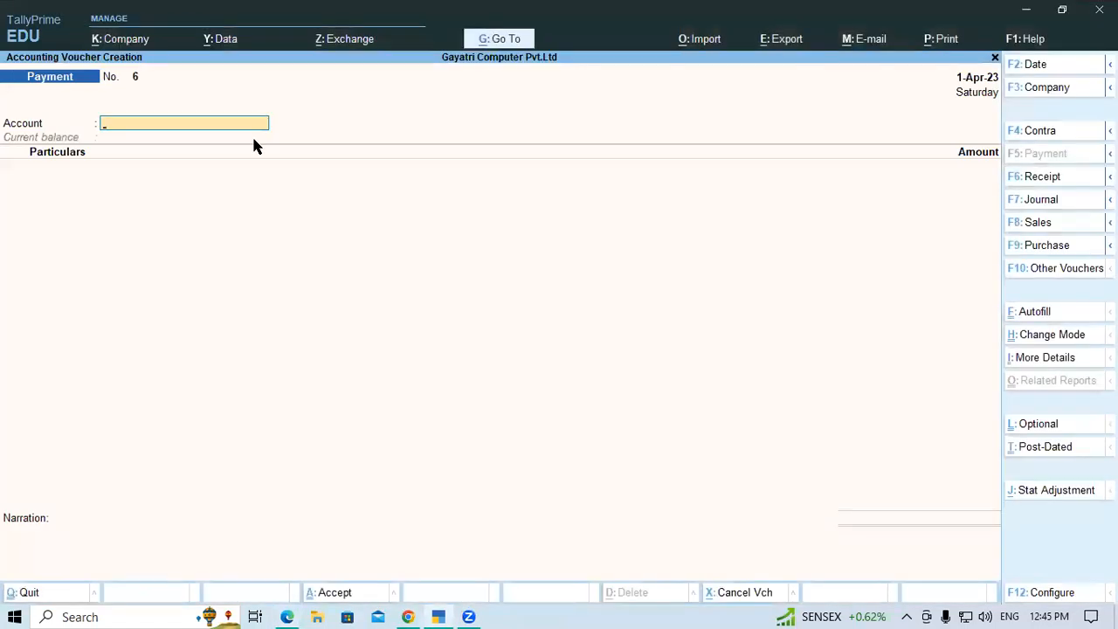
pyautogui.press('ctrl')
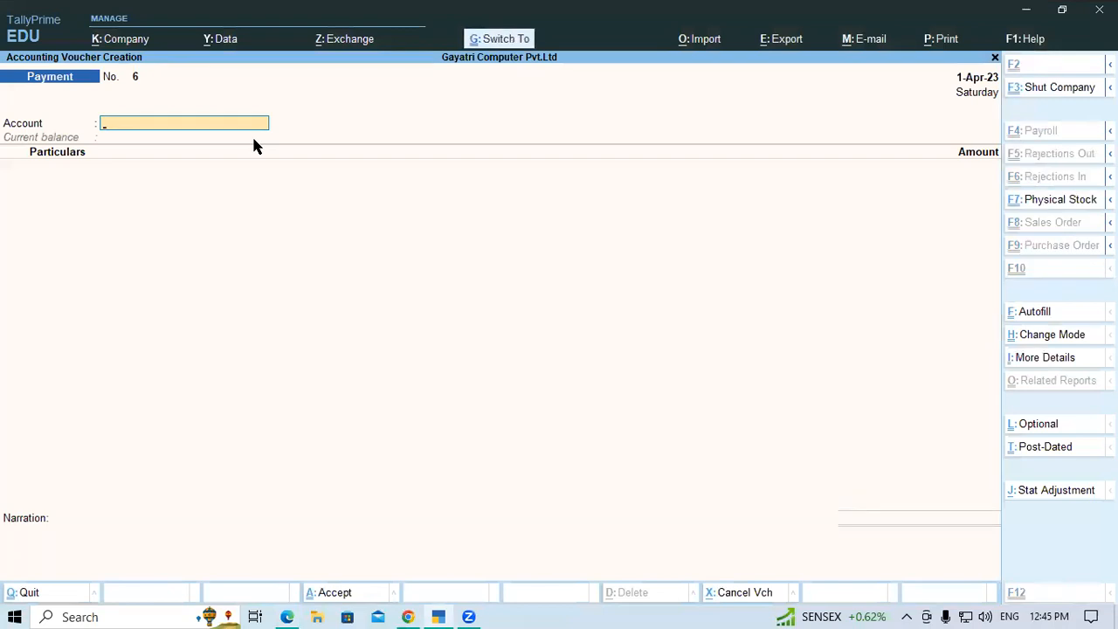
pyautogui.hotkey('ctrl', 'h')
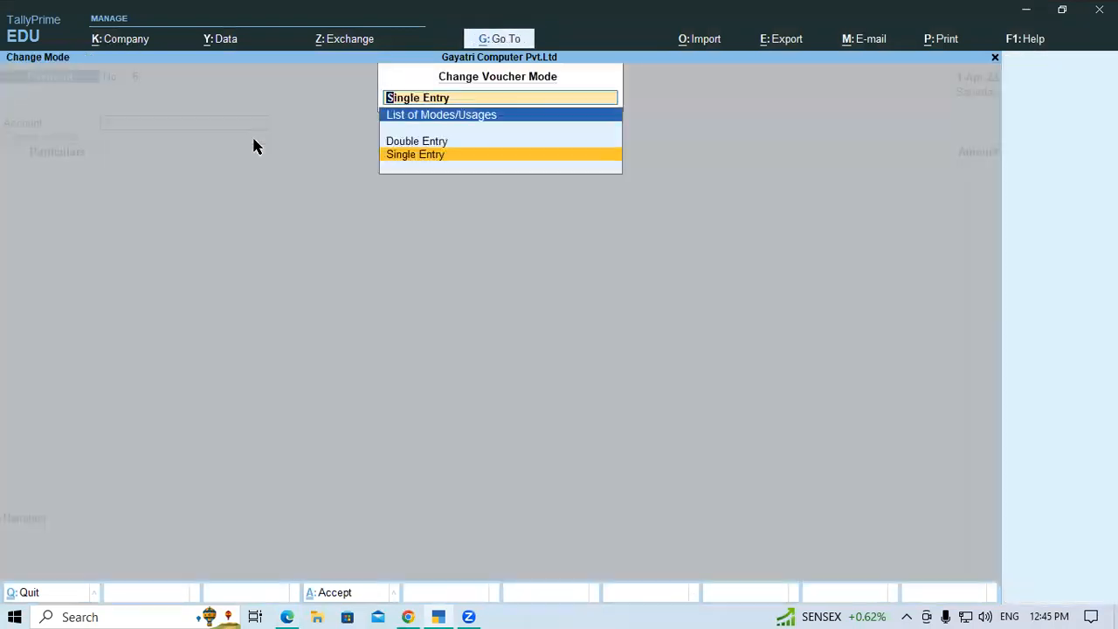
pyautogui.press('Up')
pyautogui.press('Return')
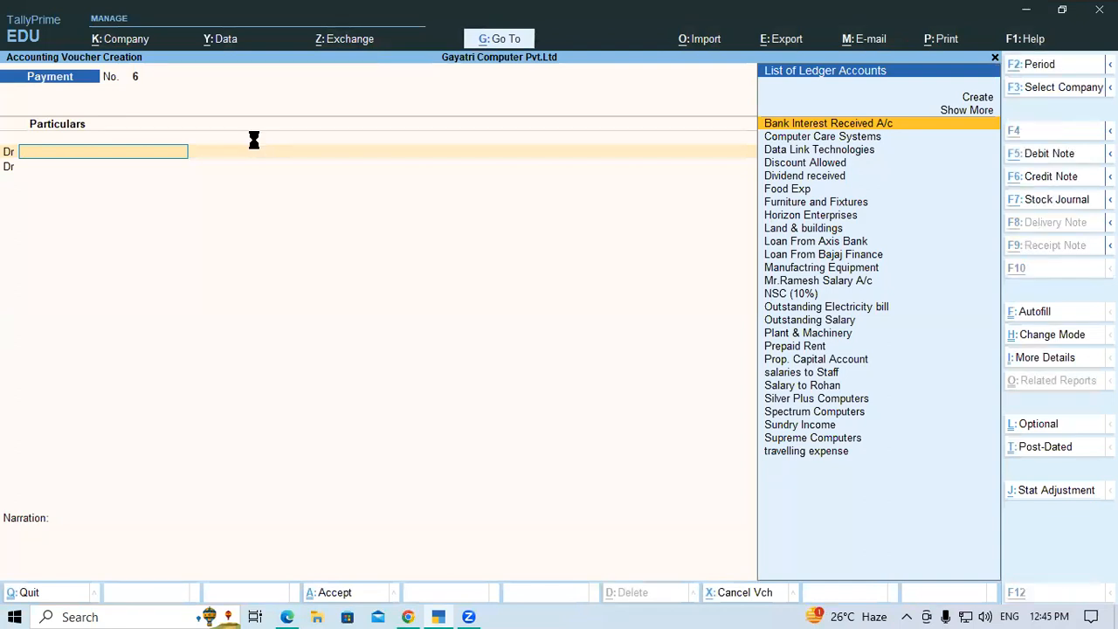
# Start a new ledger named M/s AK Enterprises under Sundry Creditors, keeping the default mailing details and Regular registration type
pyautogui.hotkey('alt', 'c')
pyautogui.write('M/s AK Enterprises')
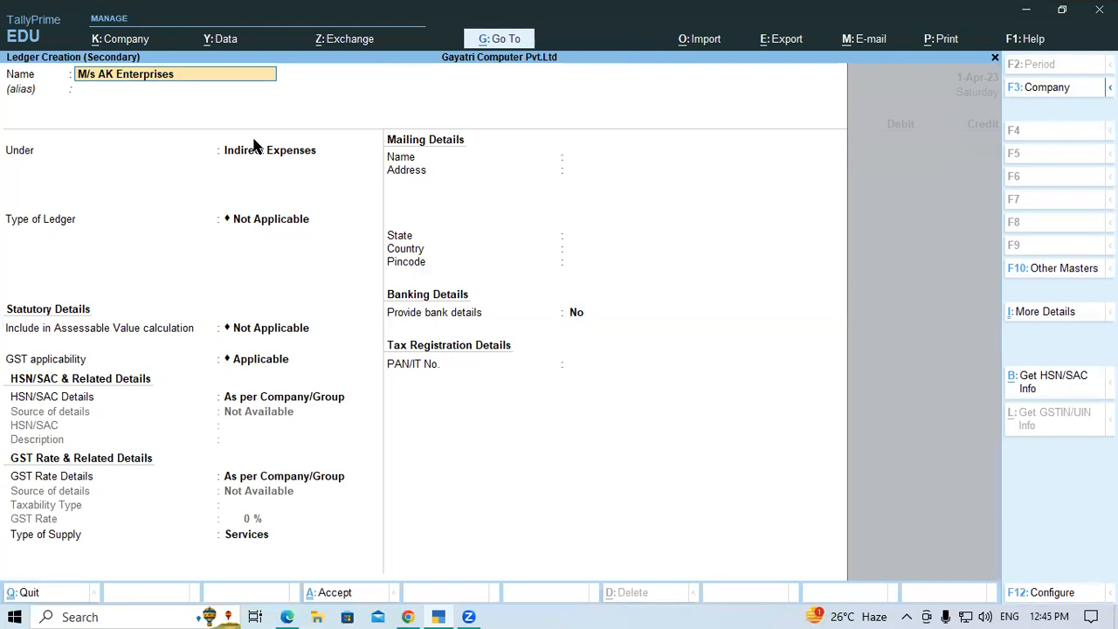
pyautogui.press('Return')
pyautogui.press('Return')
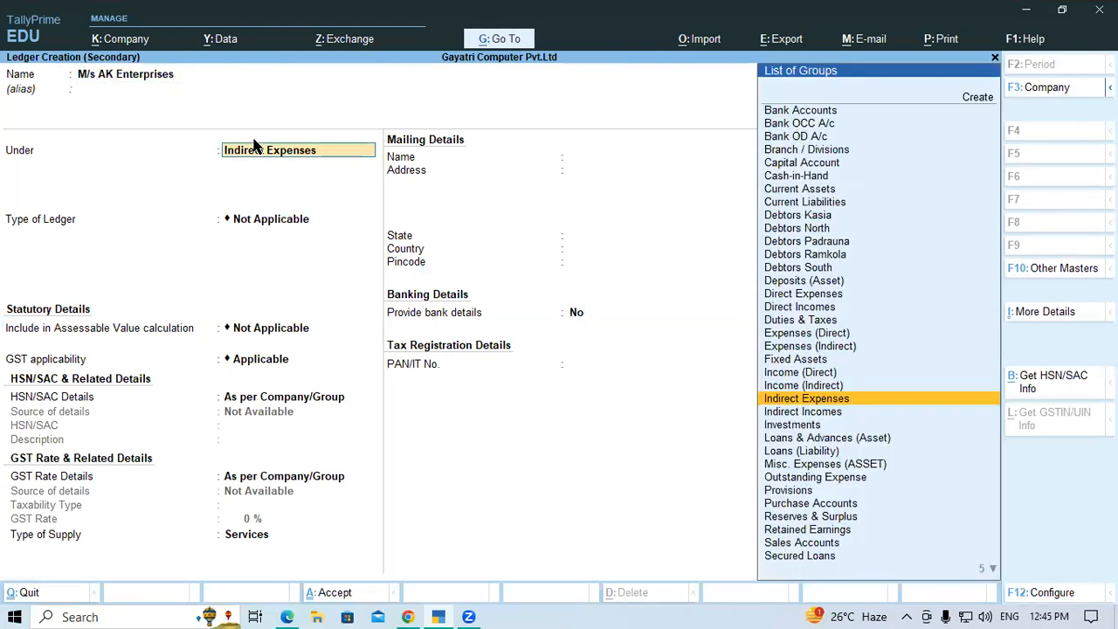
pyautogui.write('Sun')
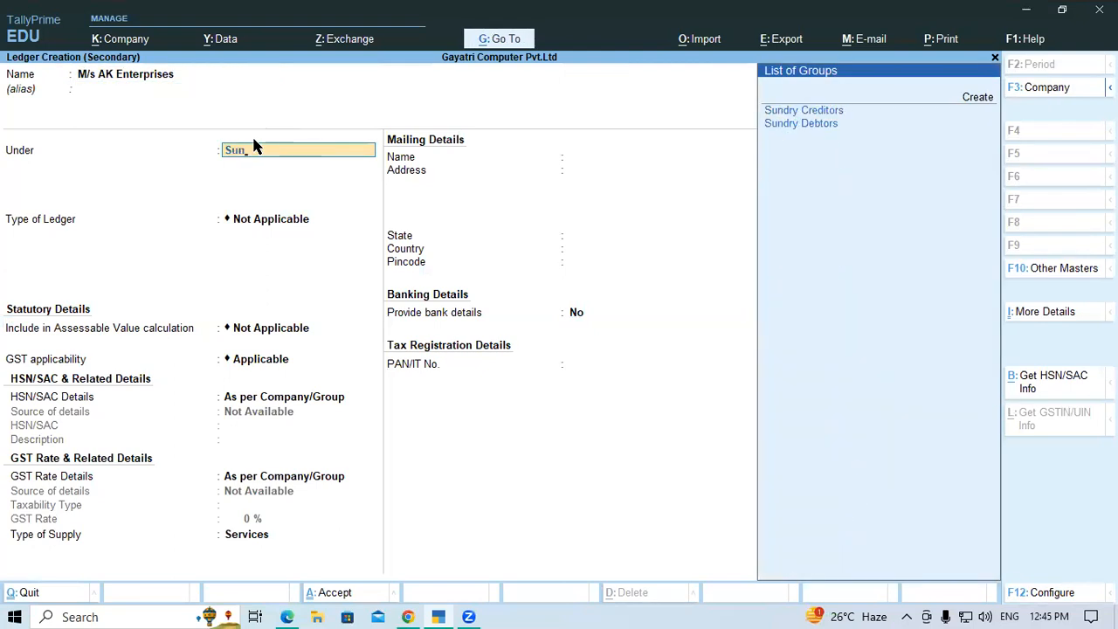
pyautogui.press('Return')
pyautogui.press('Return')
pyautogui.press('Return')
pyautogui.press('Return')
pyautogui.press('Return')
pyautogui.press('Return')
pyautogui.press('Return')
pyautogui.press('Return')
pyautogui.press('Return')
pyautogui.press('Return')
pyautogui.press('Return')
# Copy the supplier's GSTIN from the PDF into the ledger's GSTIN/UIN field and save the M/s AK Enterprises ledger
pyautogui.press('alt')
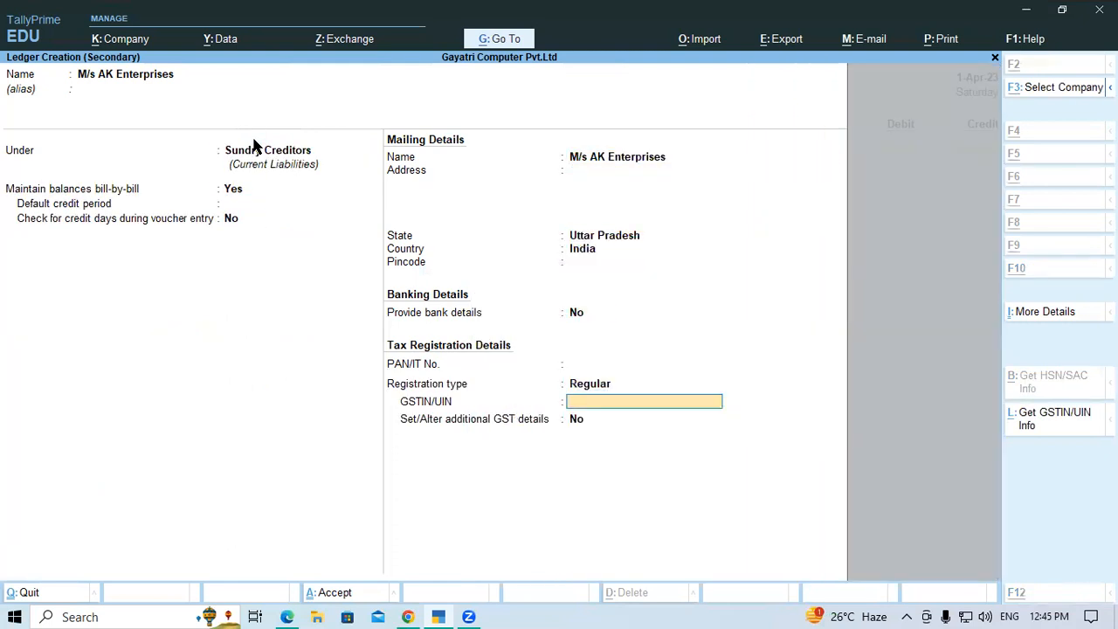
pyautogui.hotkey('alt', 'Tab')
pyautogui.click(695, 404)
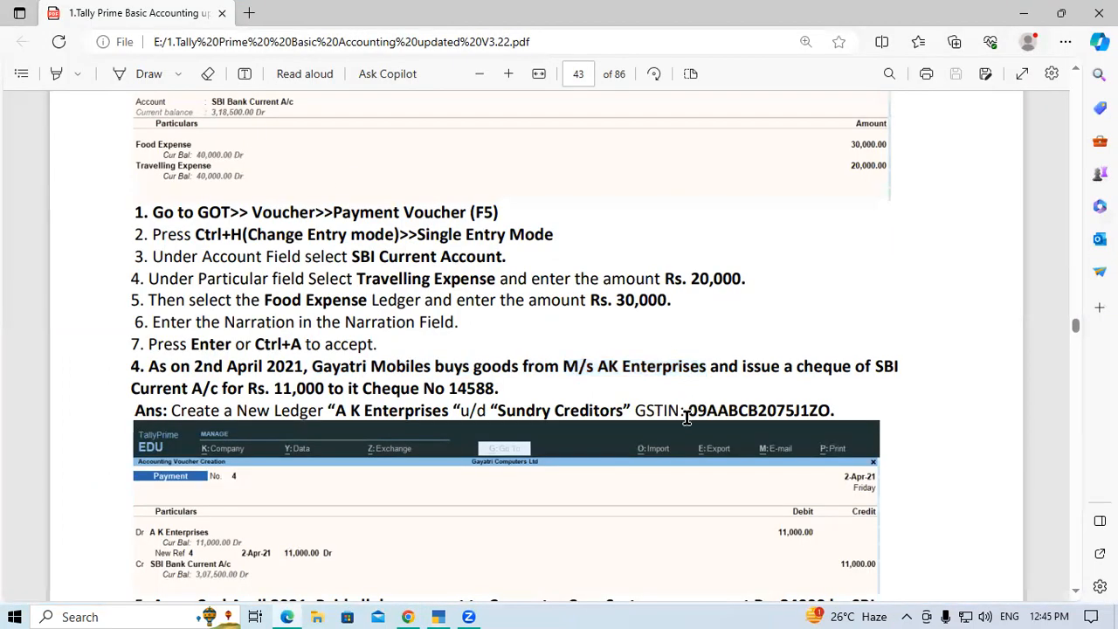
pyautogui.moveTo(690, 408); pyautogui.dragTo(830, 407)
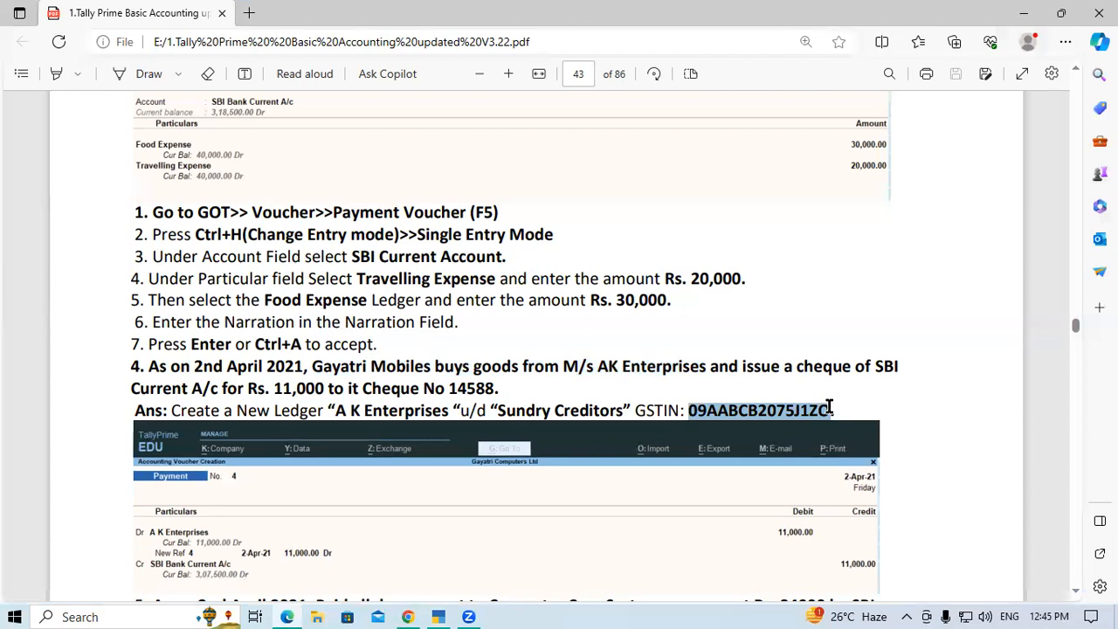
pyautogui.hotkey('ctrl', 'c')
pyautogui.hotkey('alt', 'Tab')
pyautogui.hotkey('ctrl', 'alt', 'v')
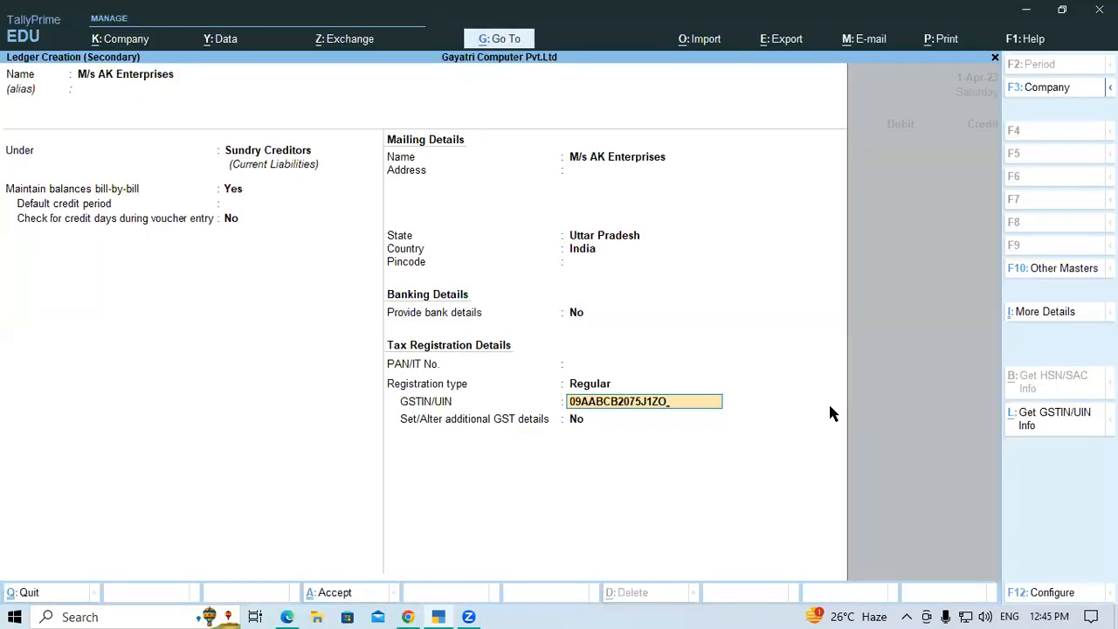
pyautogui.press('Return')
pyautogui.press('Return')
pyautogui.press('Return')
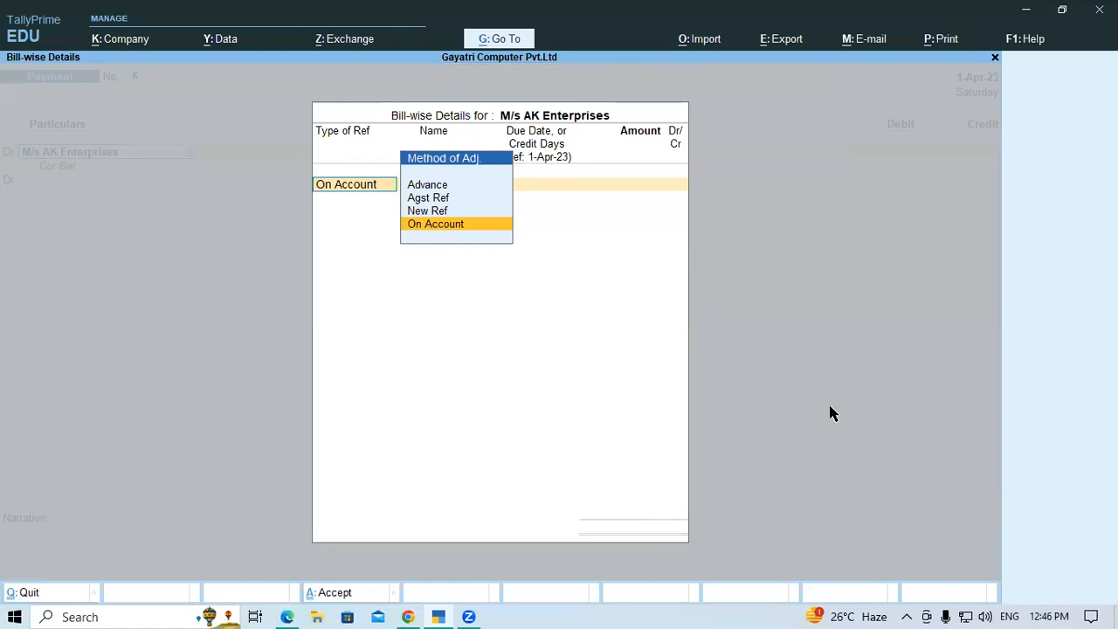
# Allocate 11,000 to M/s AK Enterprises as On Account in the bill-wise details and end the list
pyautogui.hotkey('alt', 'Tab')
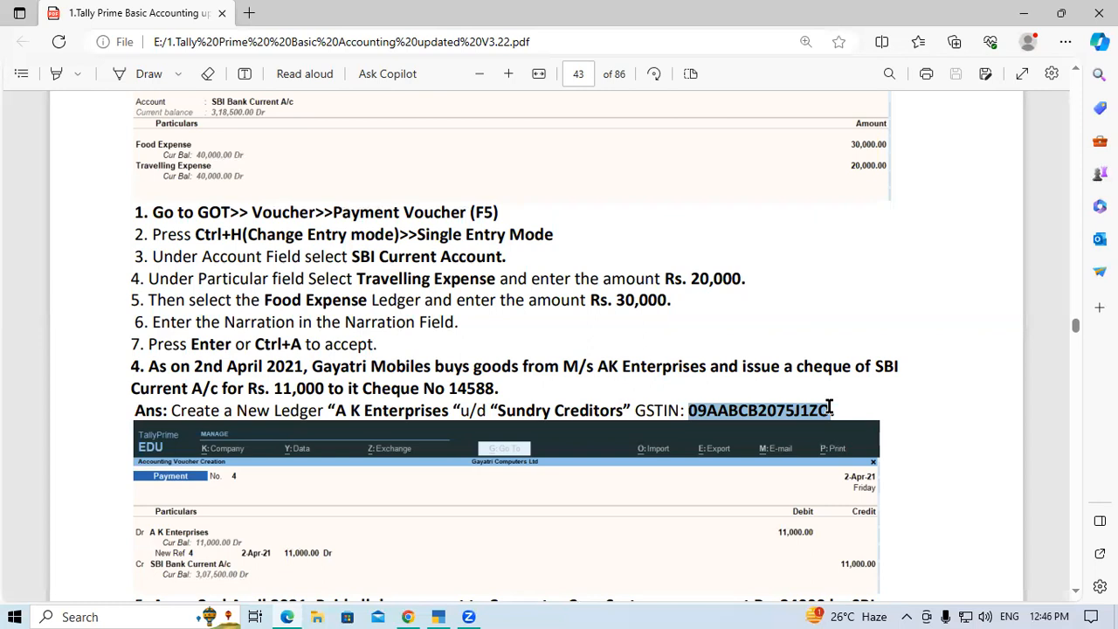
pyautogui.hotkey('alt', 'Tab')
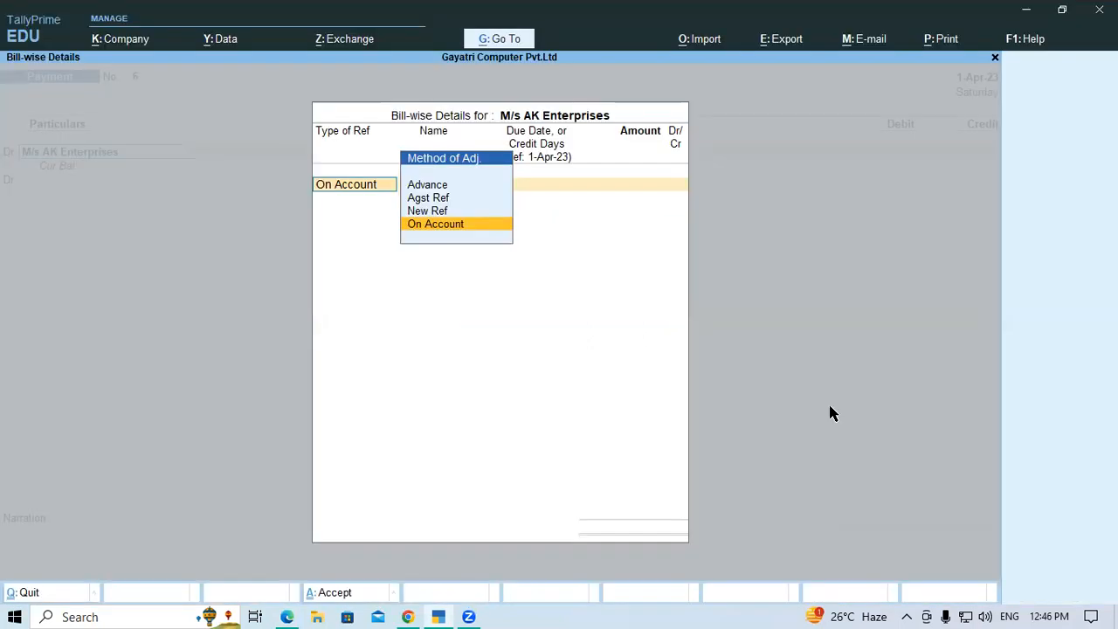
pyautogui.press('Return')
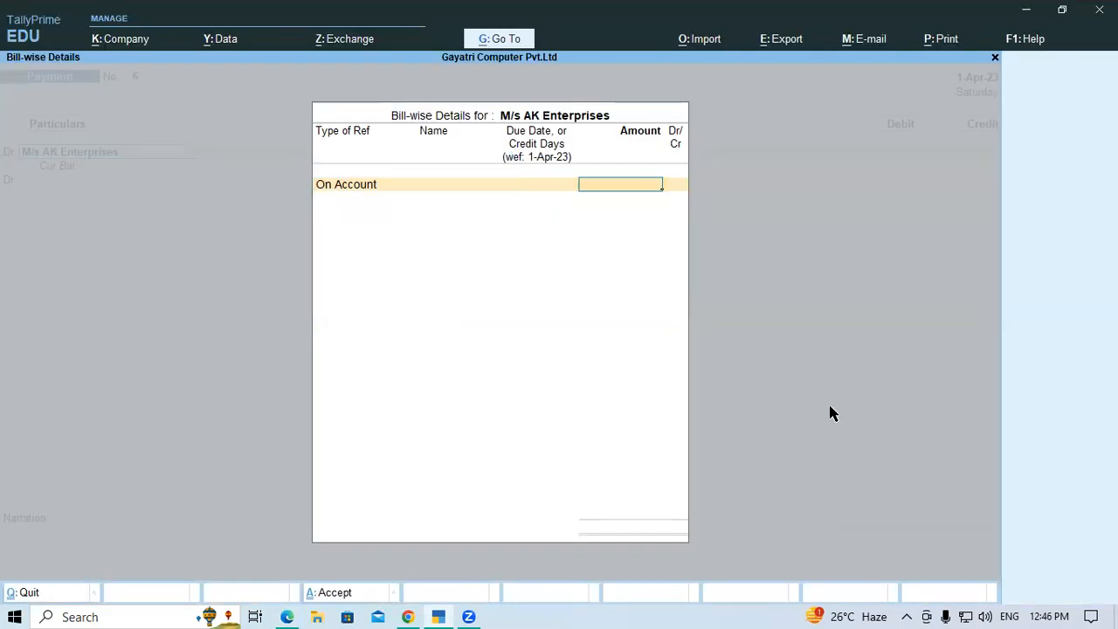
pyautogui.write('11000')
pyautogui.press('Return')
pyautogui.press('Return')
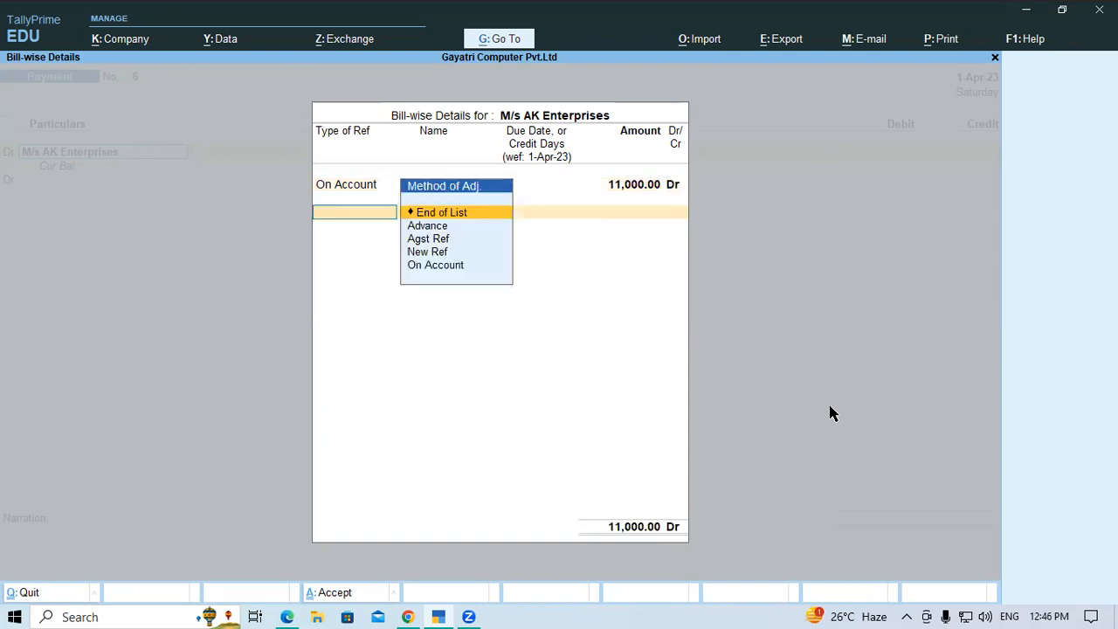
pyautogui.press('Return')
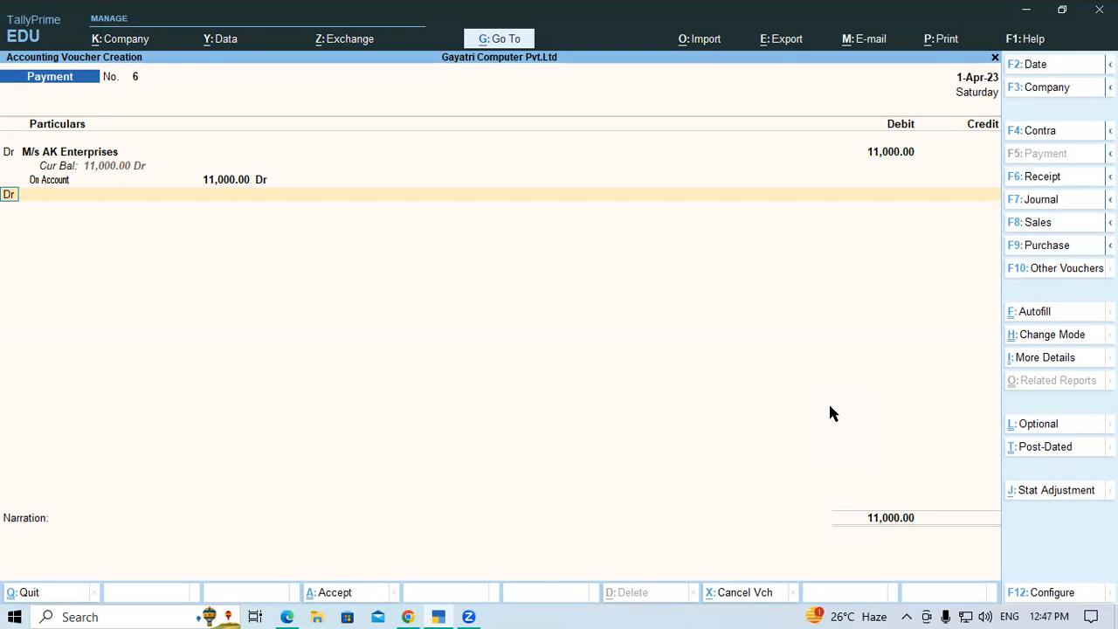
# Add Current A/c at SBI Bank as the second voucher line and change it to a credit entry of 11,000
pyautogui.press('Return')
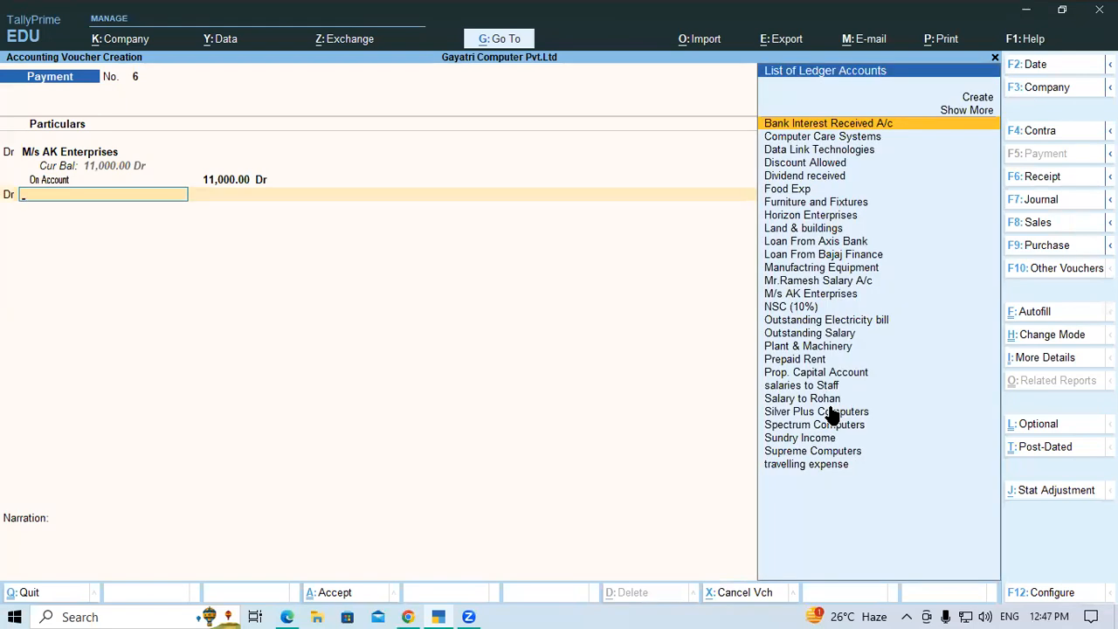
pyautogui.write('Sbi')
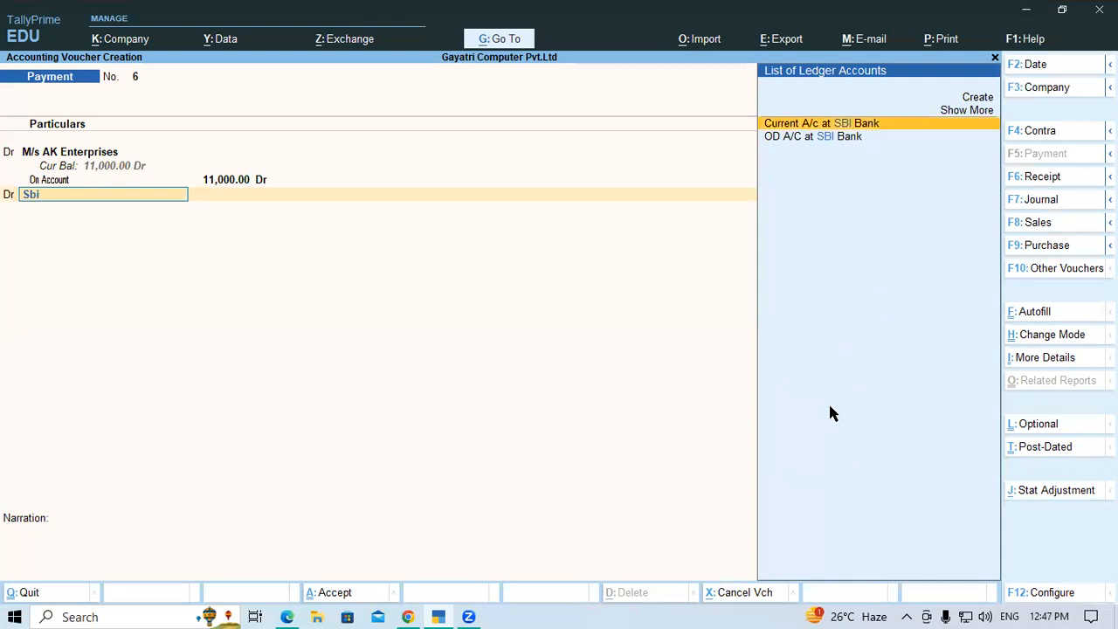
pyautogui.press('Return')
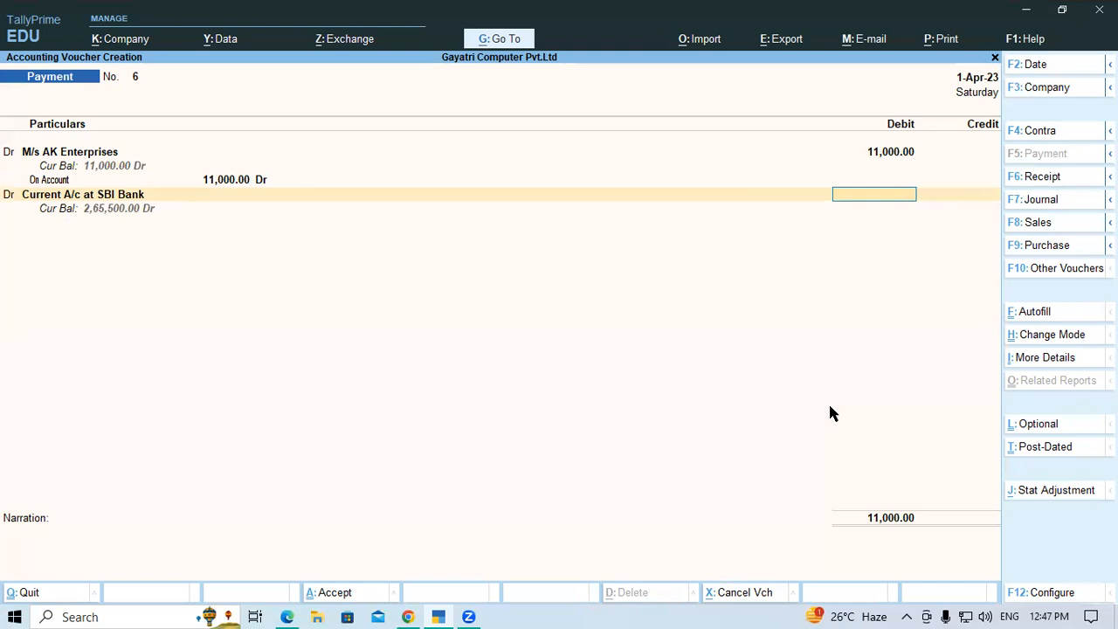
pyautogui.press('BackSpace')
pyautogui.press('BackSpace')
pyautogui.write('c')
pyautogui.press('Return')
# Record instrument number 14588 in the cheque's bank allocation, leave the narration blank and save the payment voucher
pyautogui.press('Return')
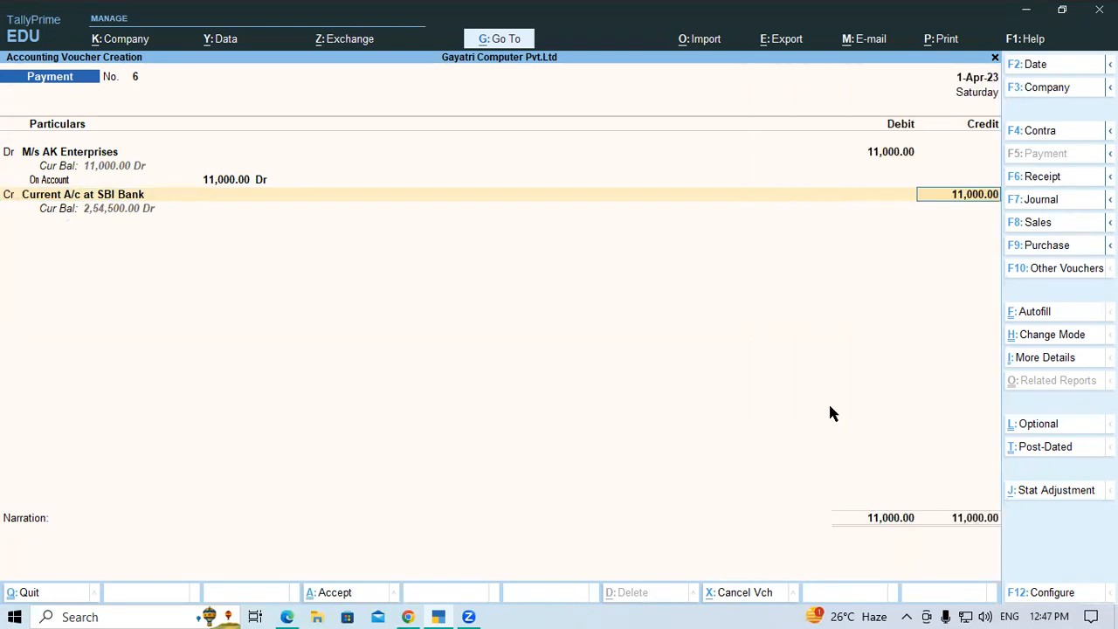
pyautogui.press('Return')
pyautogui.press('Return')
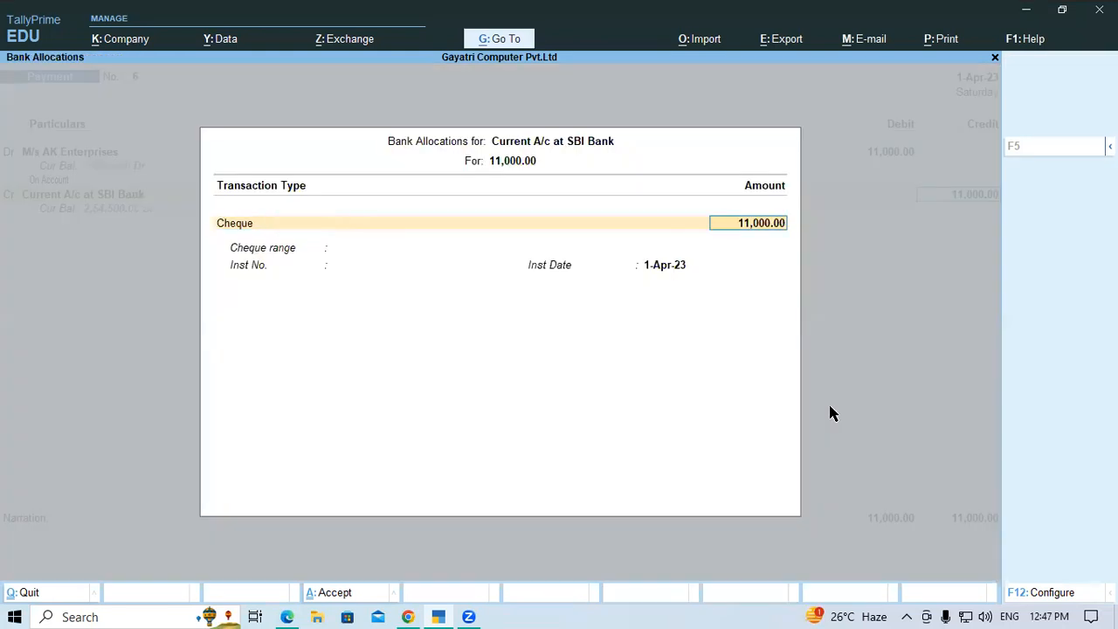
pyautogui.press('Return')
pyautogui.write('14588')
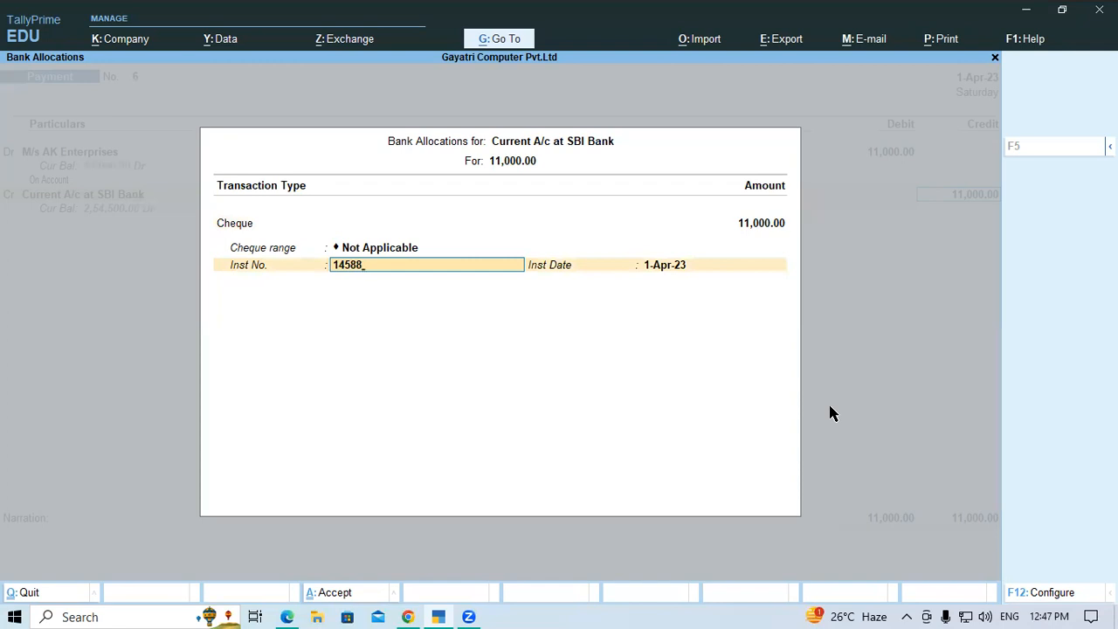
pyautogui.press('Return')
pyautogui.press('Return')
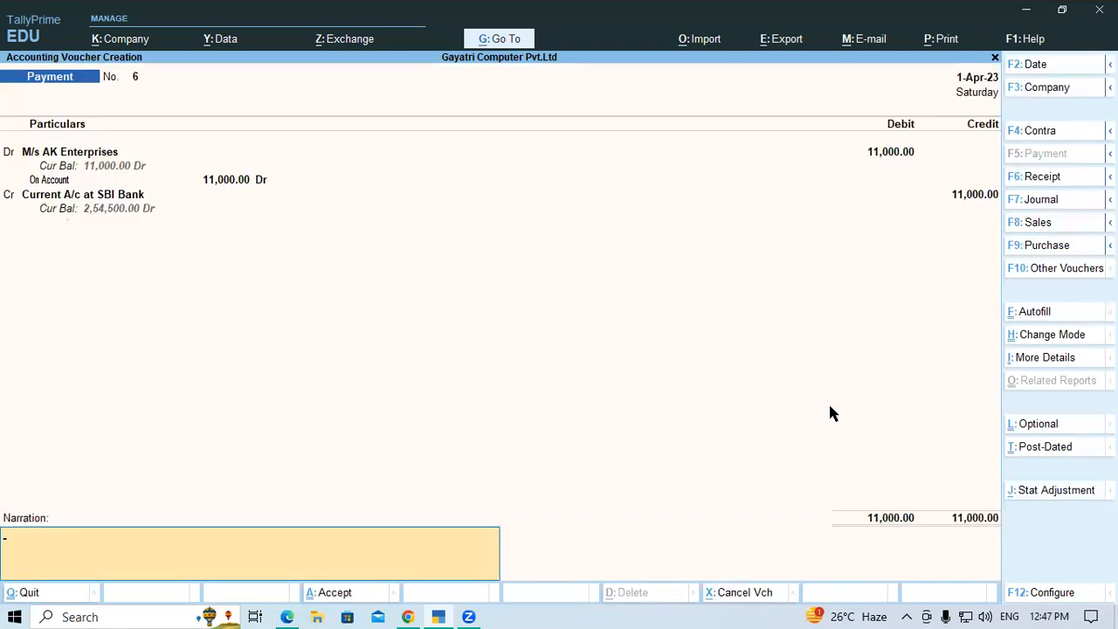
pyautogui.press('Return')
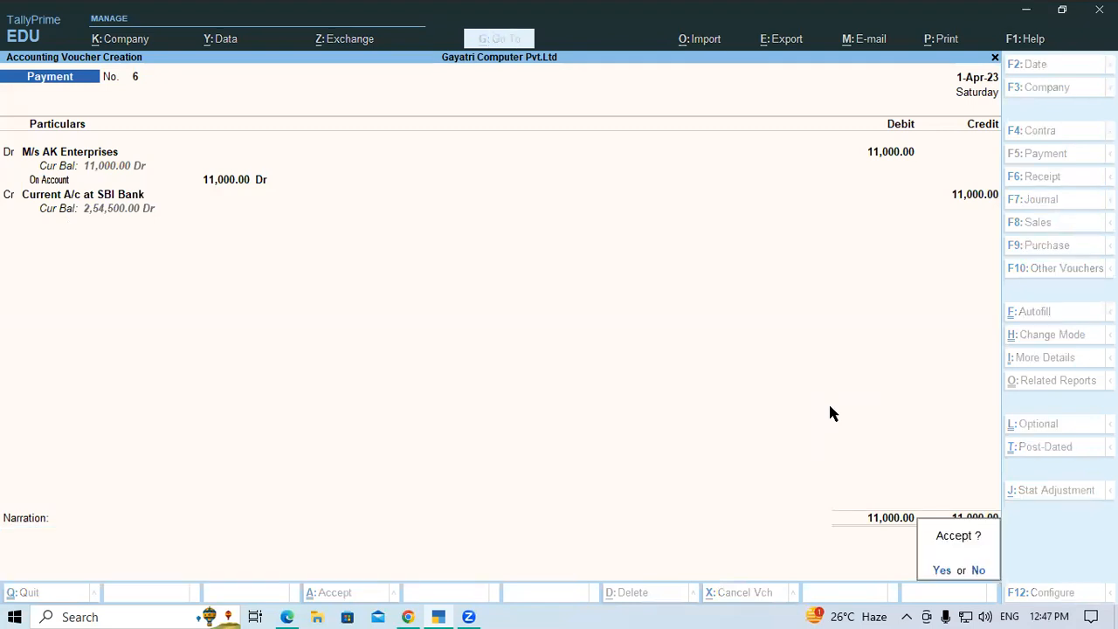
pyautogui.press('Return')
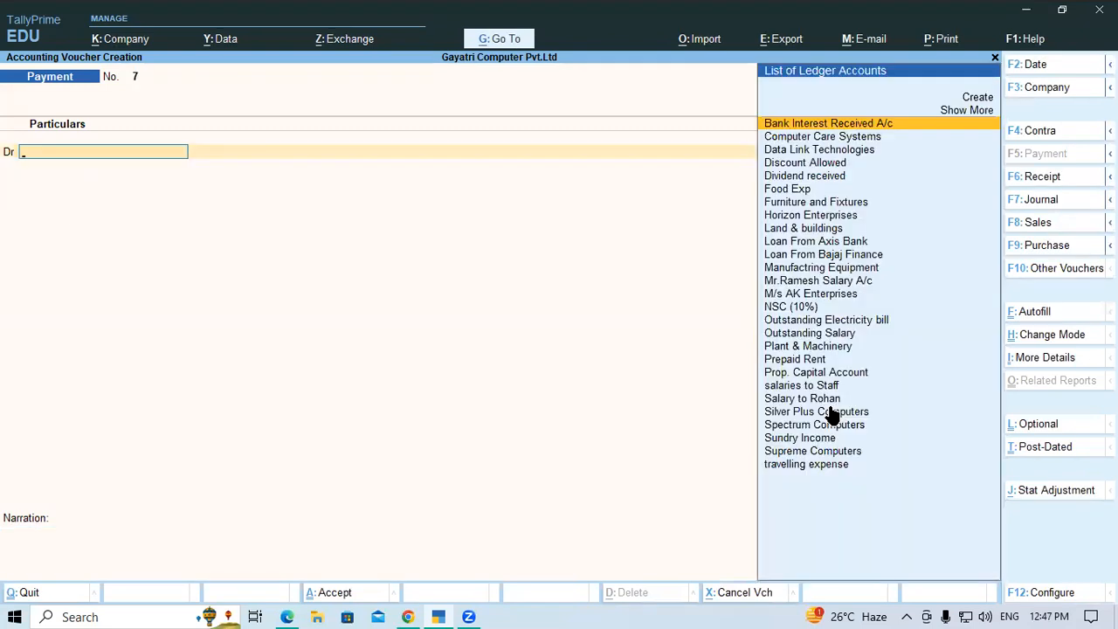
# Consult exercise 5 in the PDF and, back in TallyPrime, debit Computer Care Systems with 14,650 against pending bill CCS/001/250
pyautogui.hotkey('alt', 'Tab')
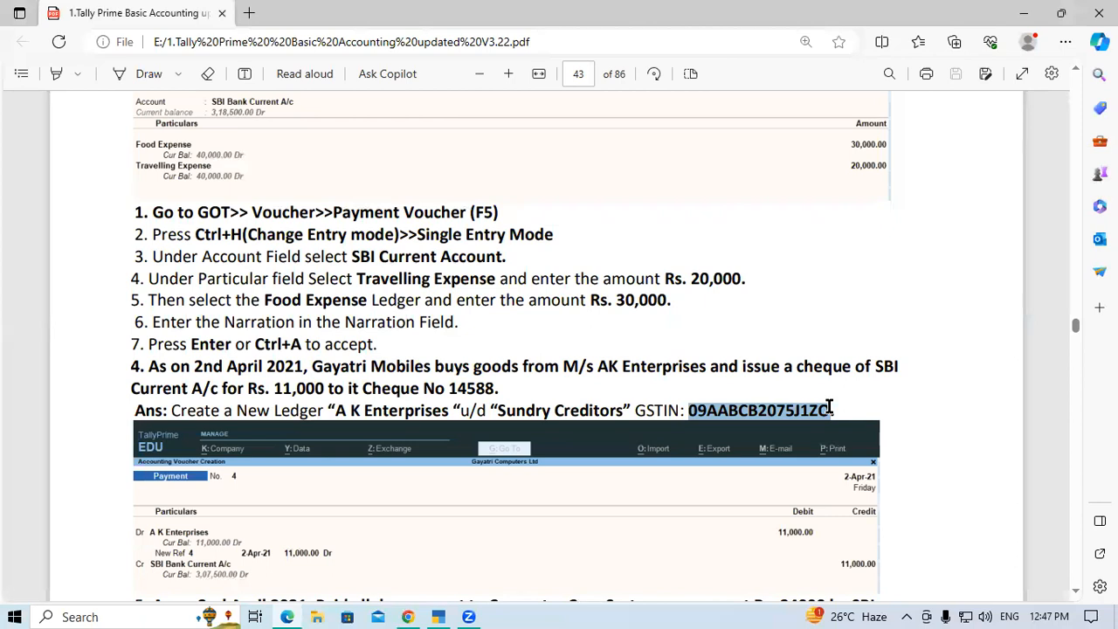
pyautogui.scroll(-1, 590, 312)
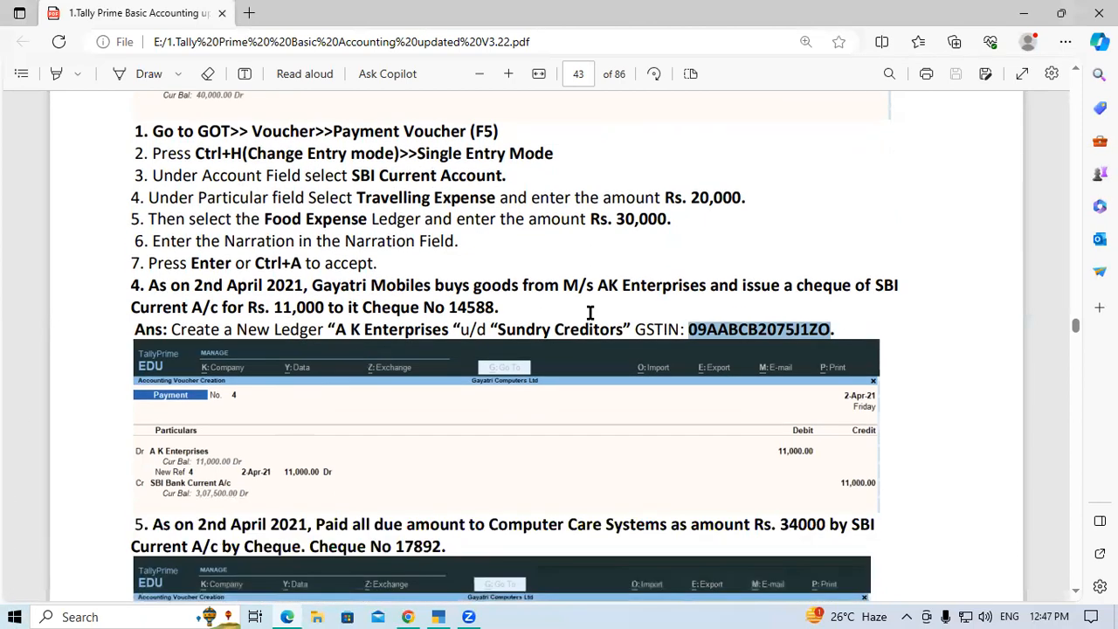
pyautogui.scroll(-2, 219, 402)
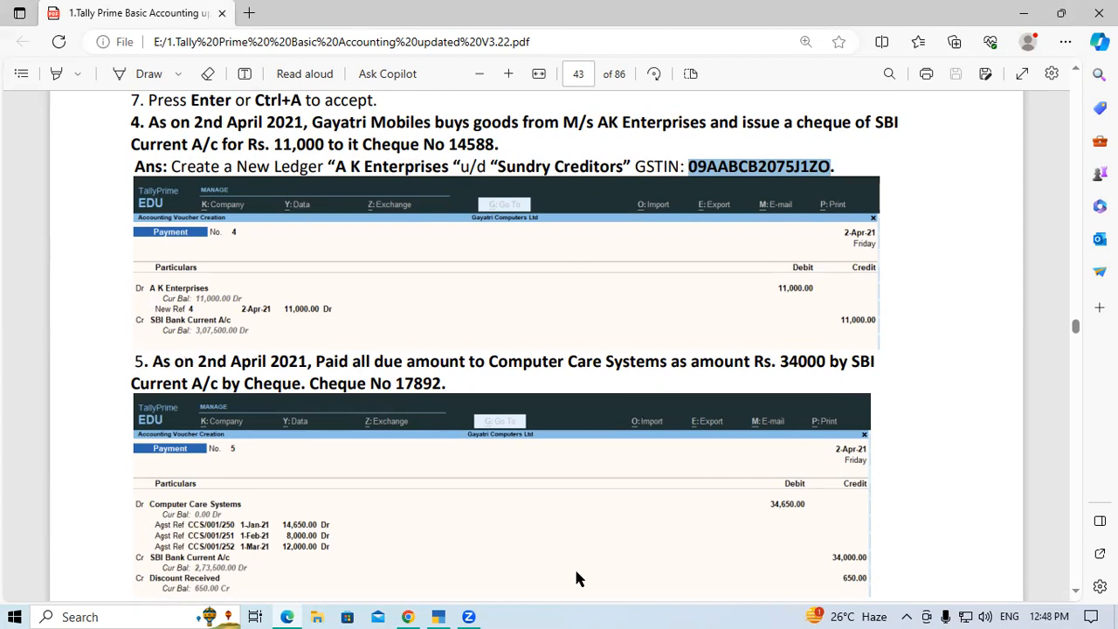
pyautogui.click(440, 615)
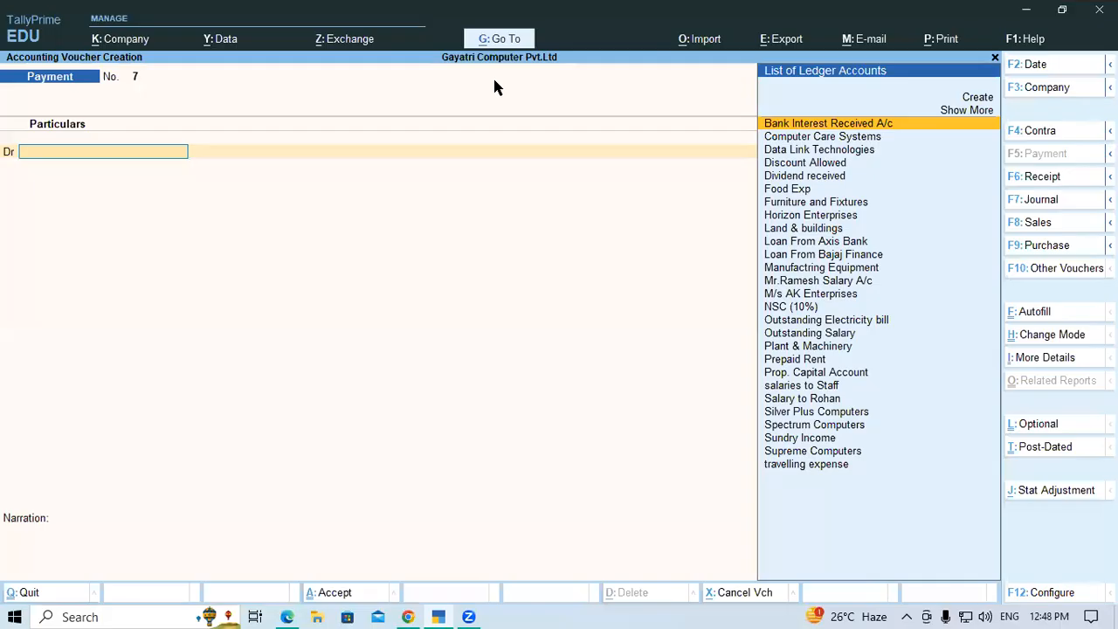
pyautogui.write('Co')
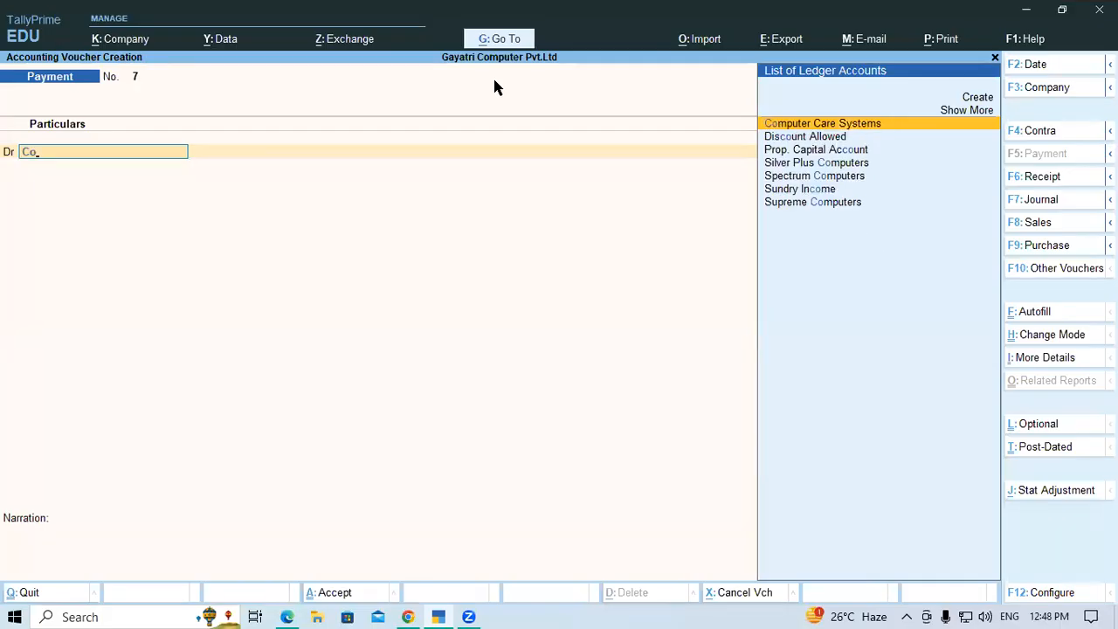
pyautogui.press('Return')
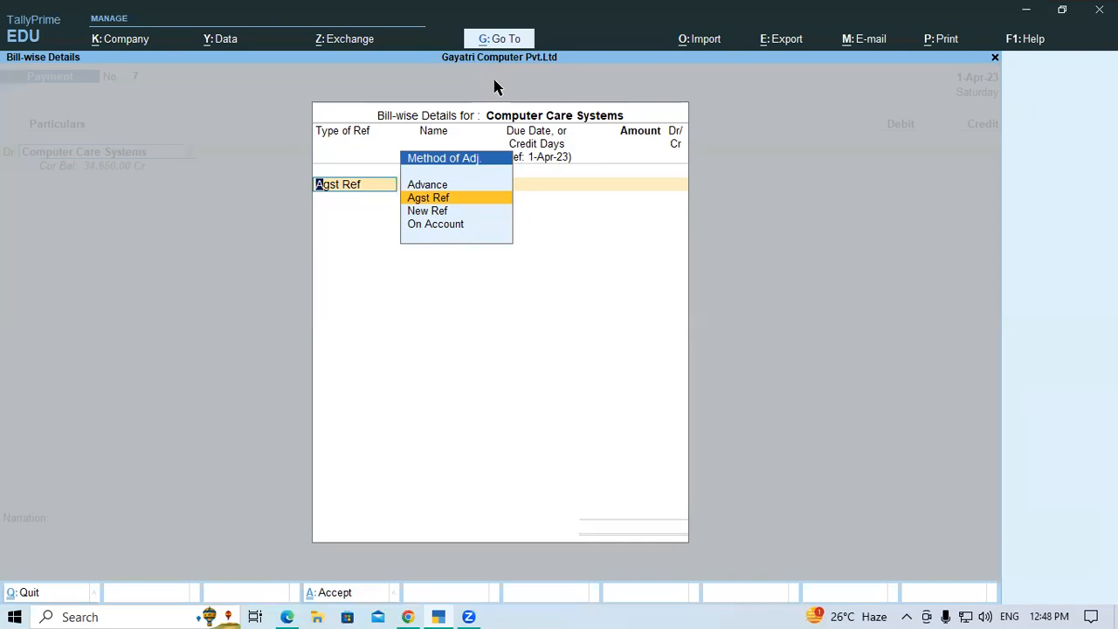
pyautogui.press('Return')
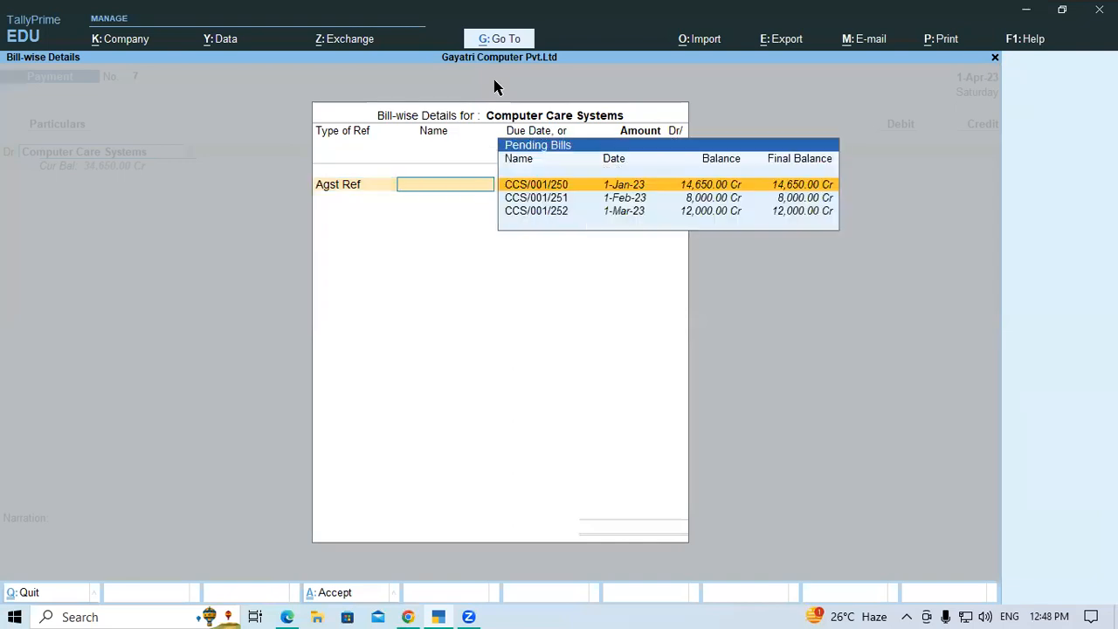
pyautogui.press('Return')
pyautogui.press('Return')
pyautogui.press('Return')
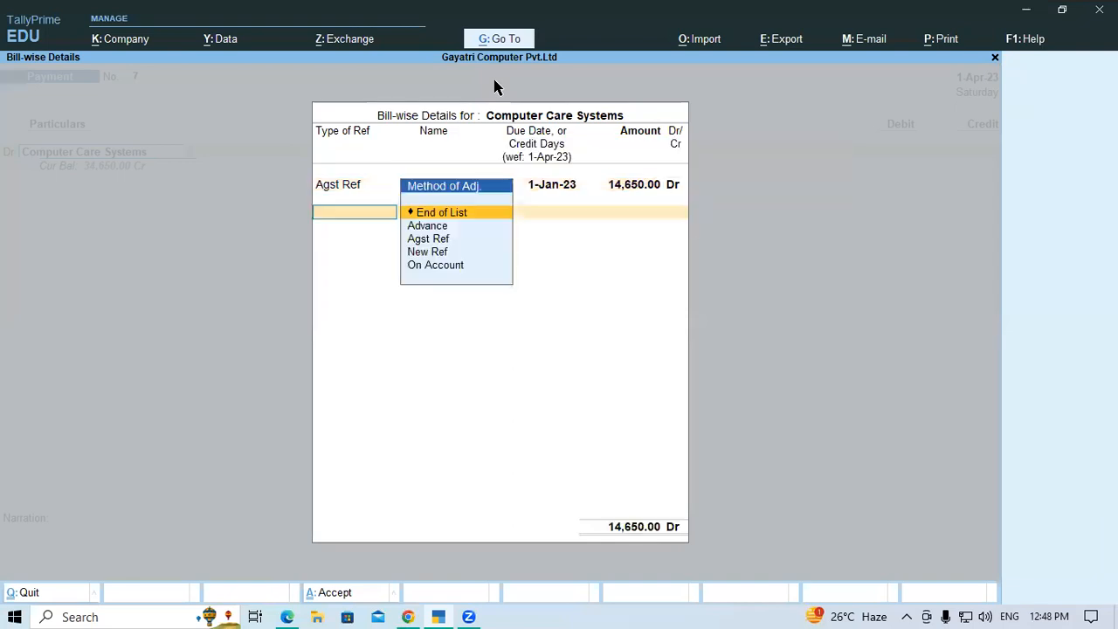
# Allocate 8,000 against bill CCS/001/251 and 12,000 against CCS/001/252 as Agst Ref, and end the bill-wise list
pyautogui.press('Down')
pyautogui.press('Down')
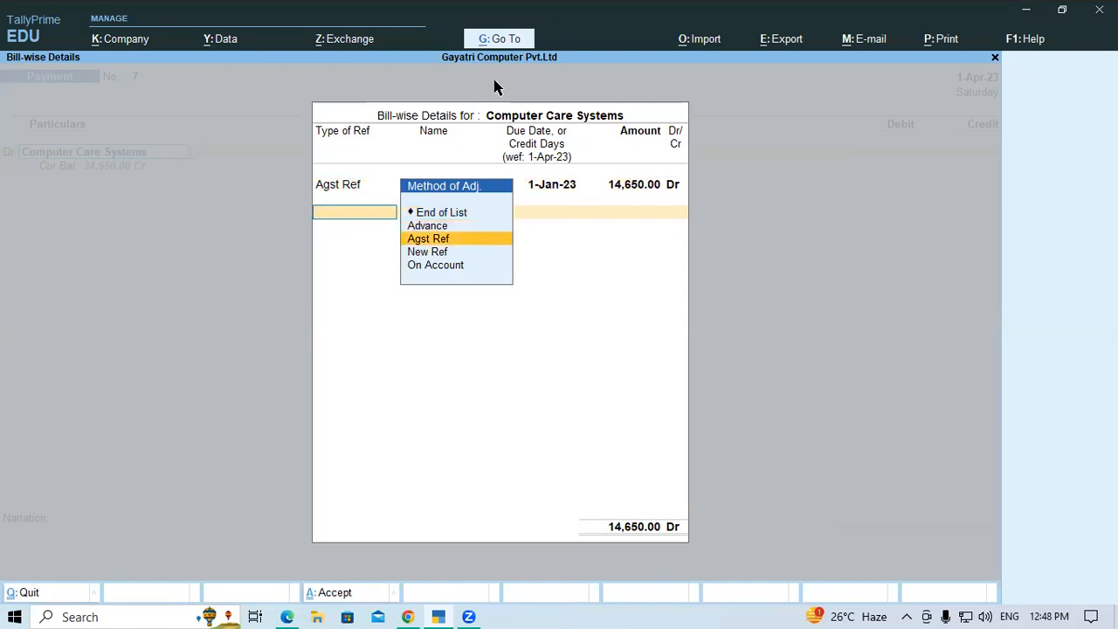
pyautogui.press('Return')
pyautogui.press('Return')
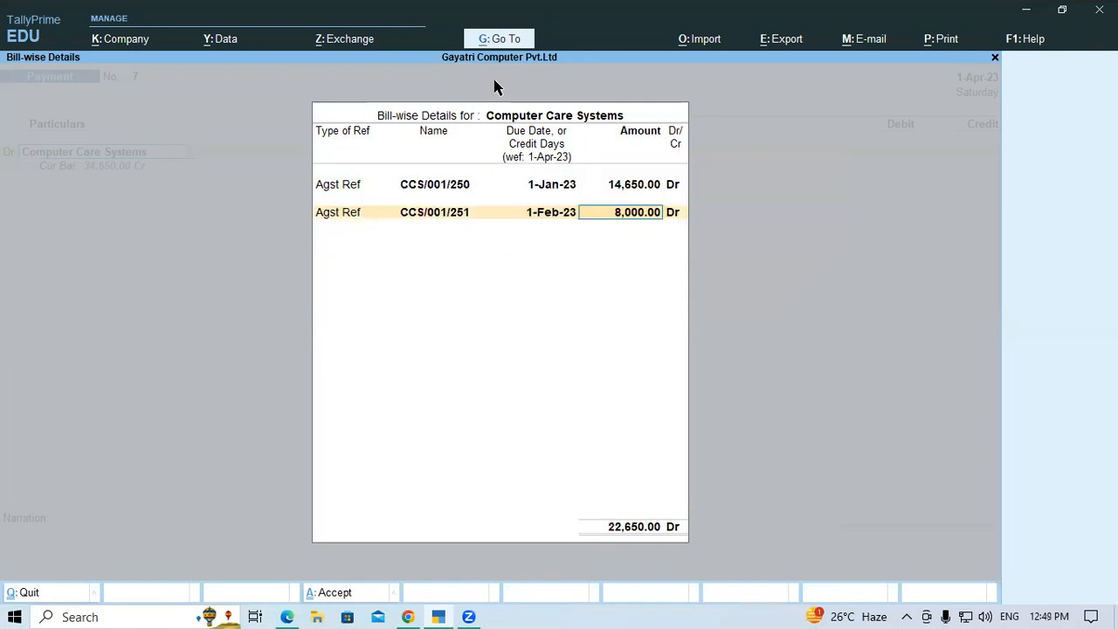
pyautogui.press('Return')
pyautogui.press('Return')
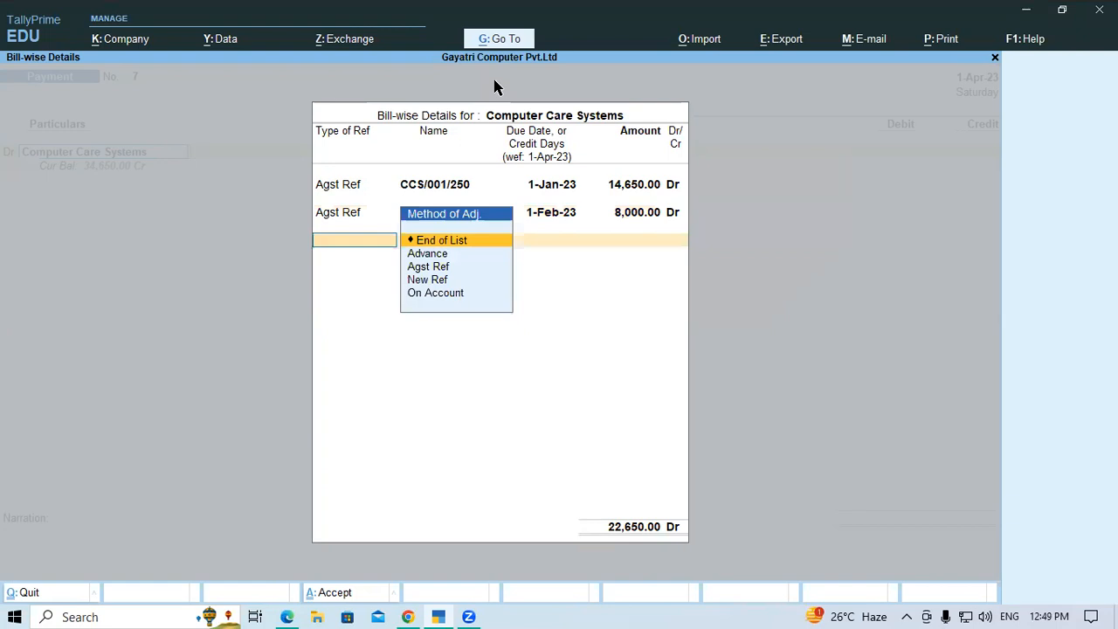
pyautogui.press('Down')
pyautogui.press('Down')
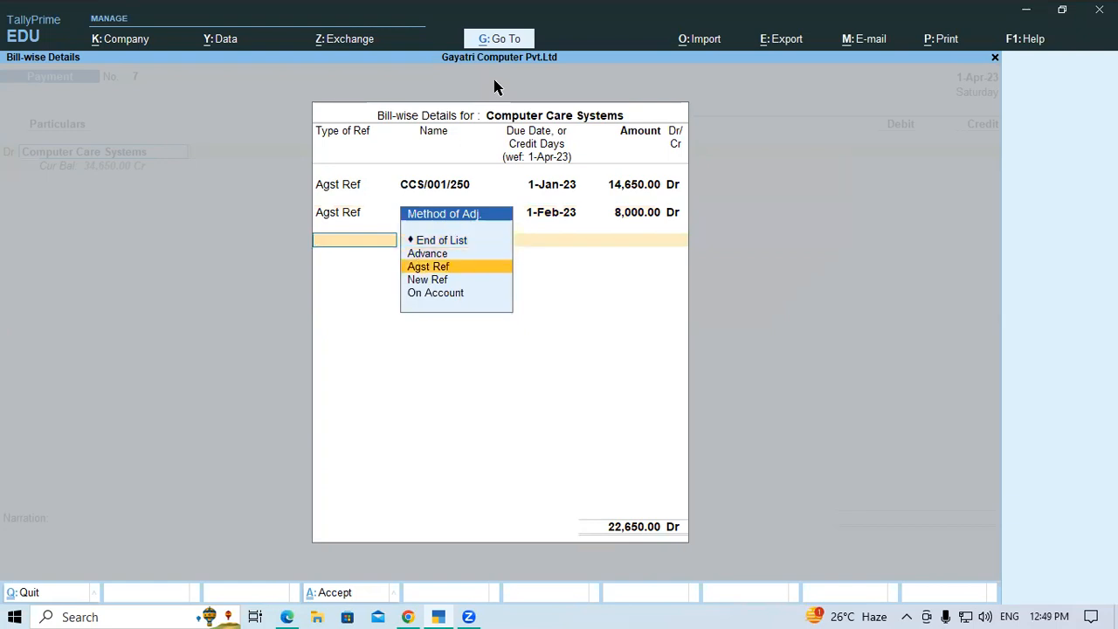
pyautogui.press('Return')
pyautogui.press('Return')
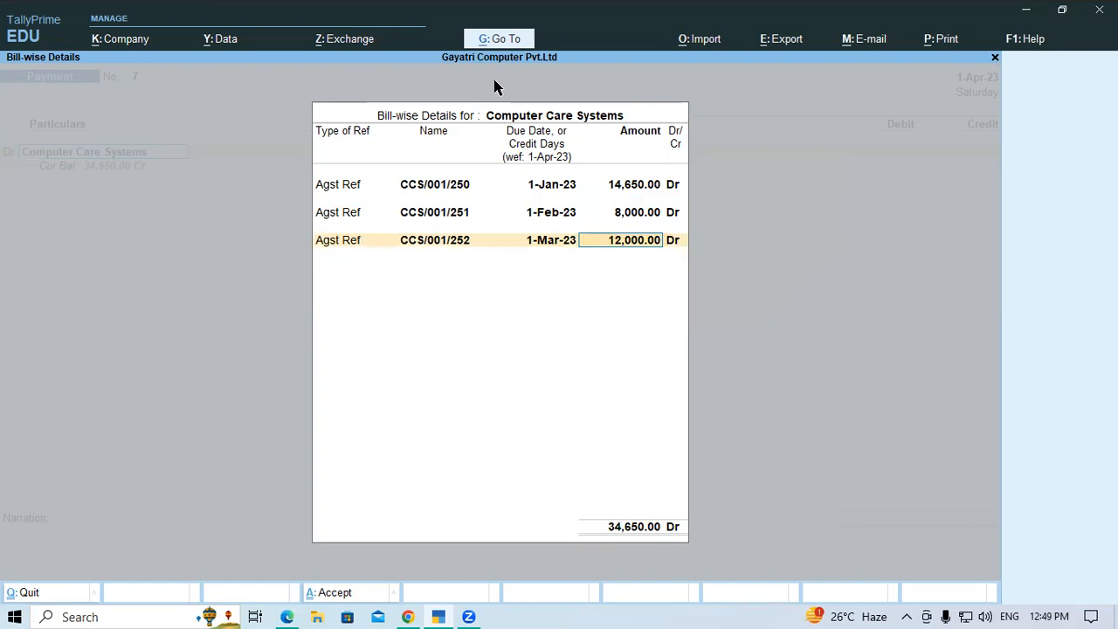
pyautogui.press('Return')
pyautogui.press('Return')
# Keep the next voucher line as Cr and start a new ledger named Discount Received under Indirect Incomes
pyautogui.press('Return')
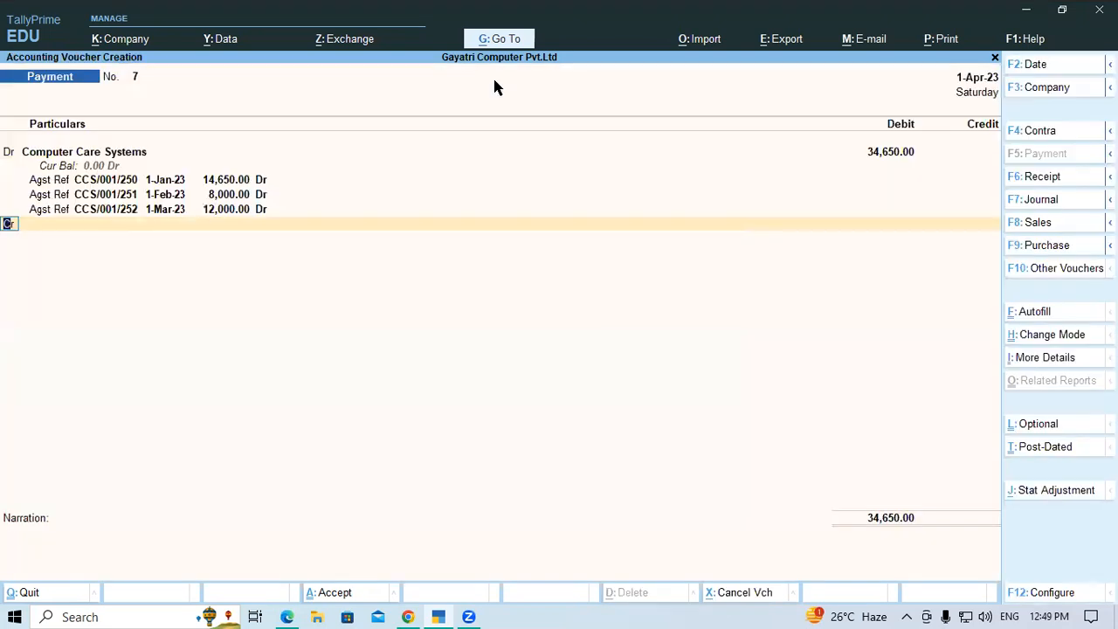
pyautogui.write('d')
pyautogui.press('BackSpace')
pyautogui.press('Return')
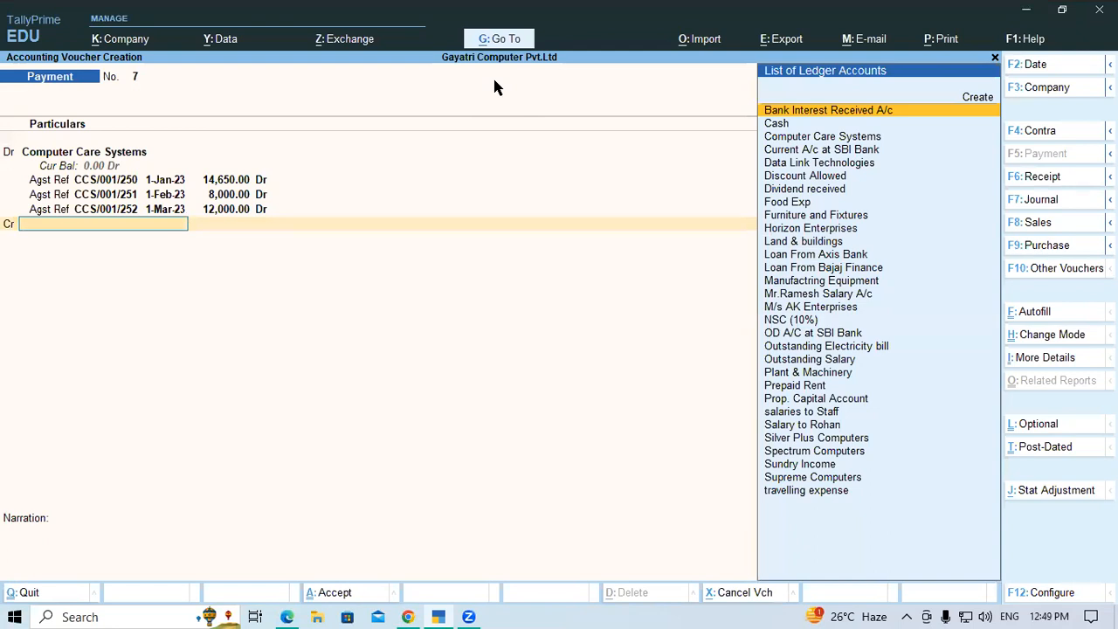
pyautogui.hotkey('alt', 'c')
pyautogui.write('Dis')
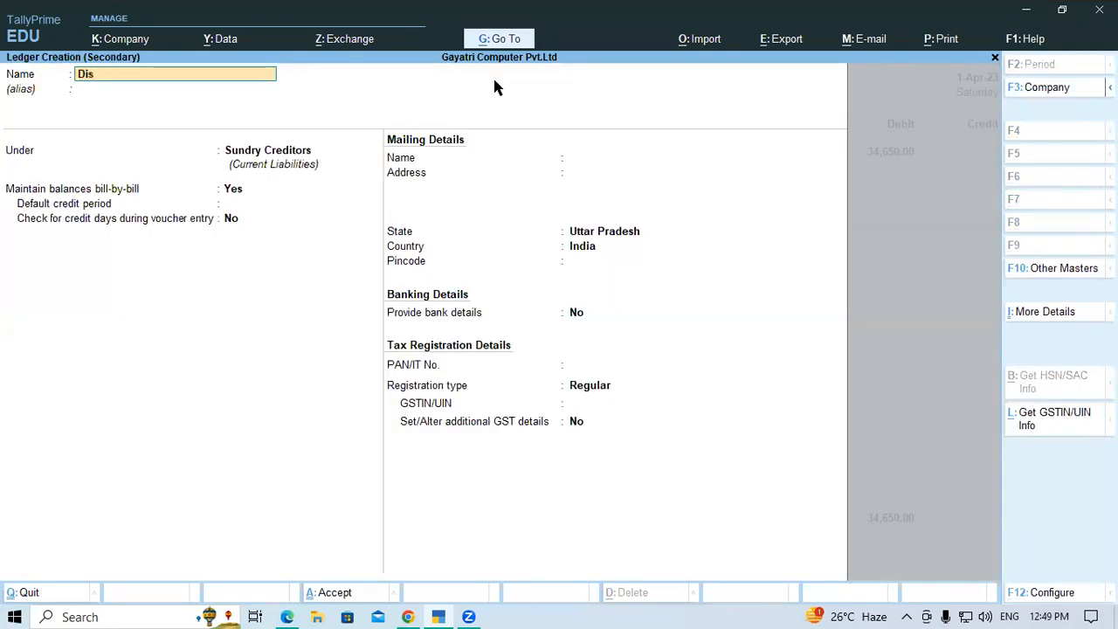
pyautogui.write('count Received')
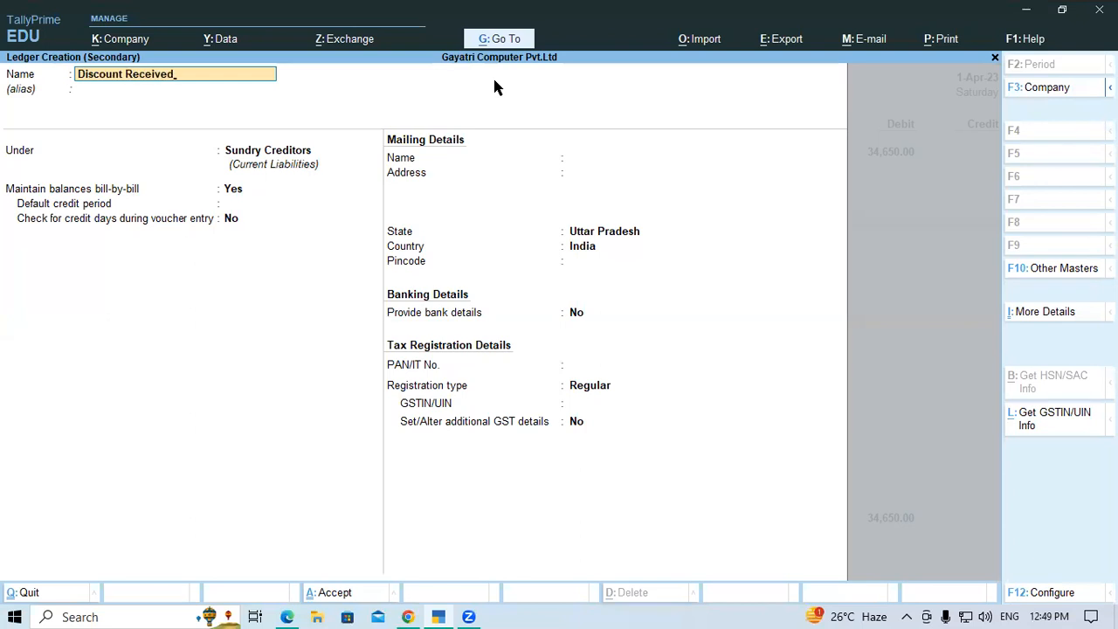
pyautogui.press('Return')
pyautogui.press('Return')
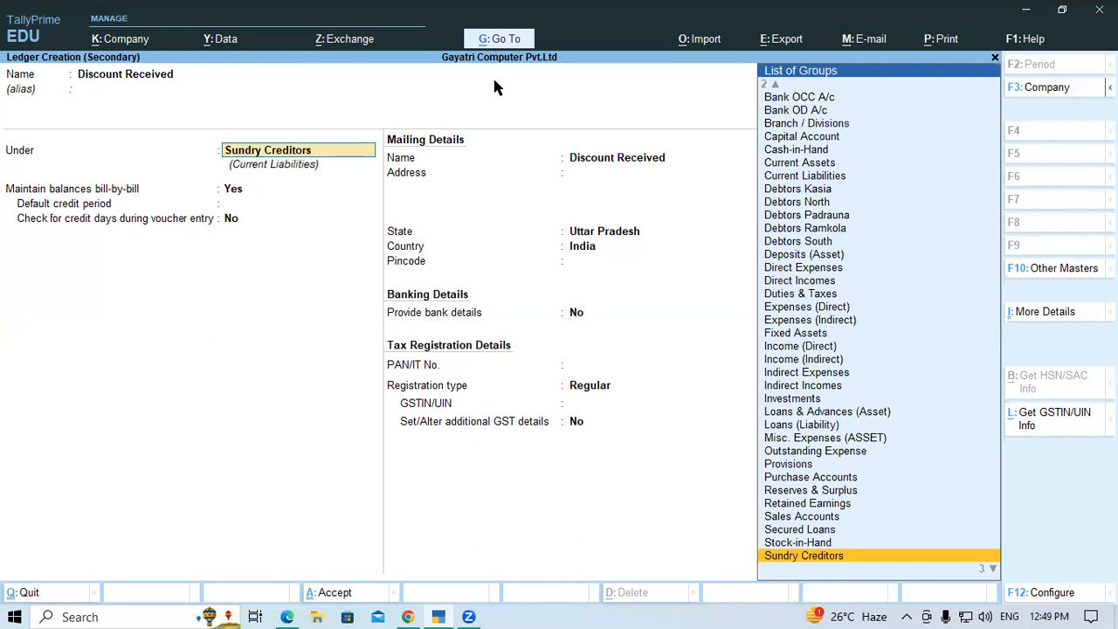
pyautogui.write('In')
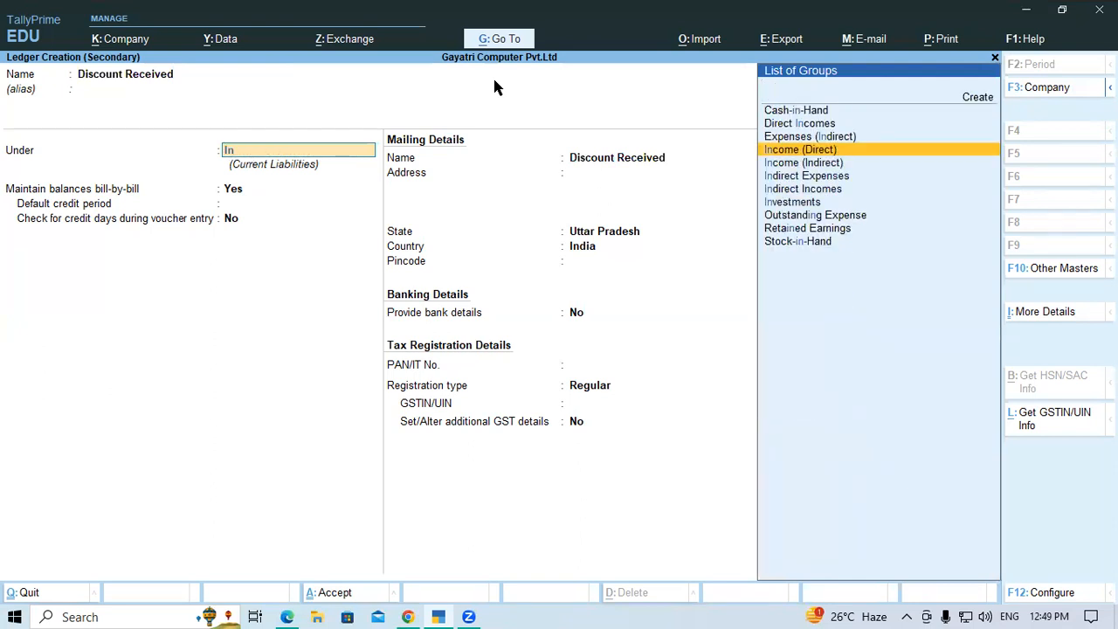
pyautogui.press('Down')
pyautogui.press('Down')
pyautogui.press('Down')
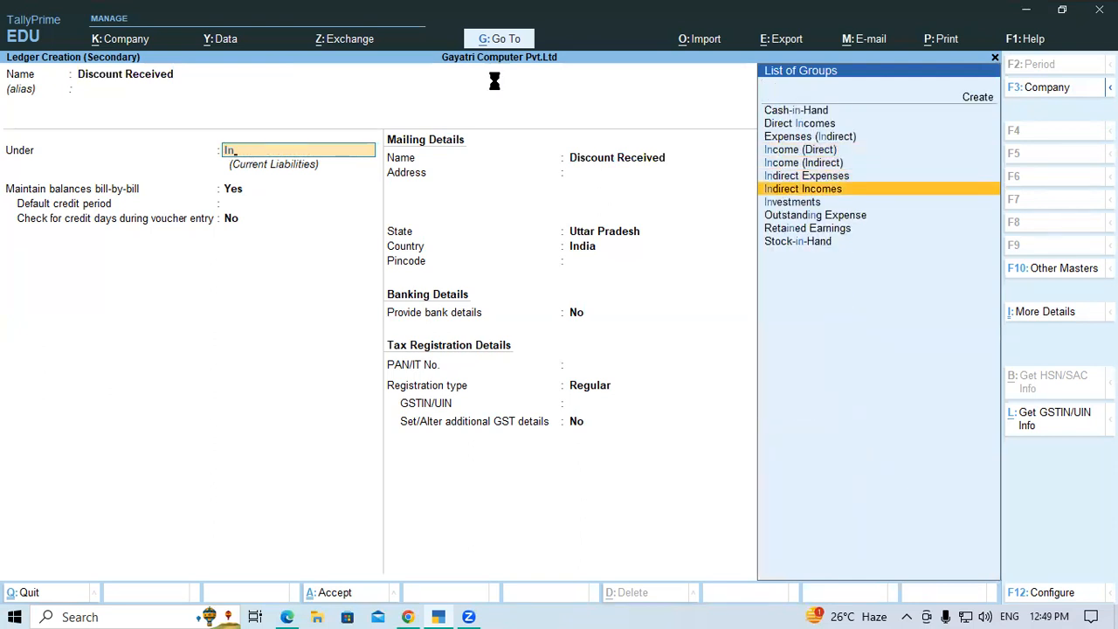
pyautogui.press('Return')
pyautogui.press('Return')
pyautogui.press('Return')
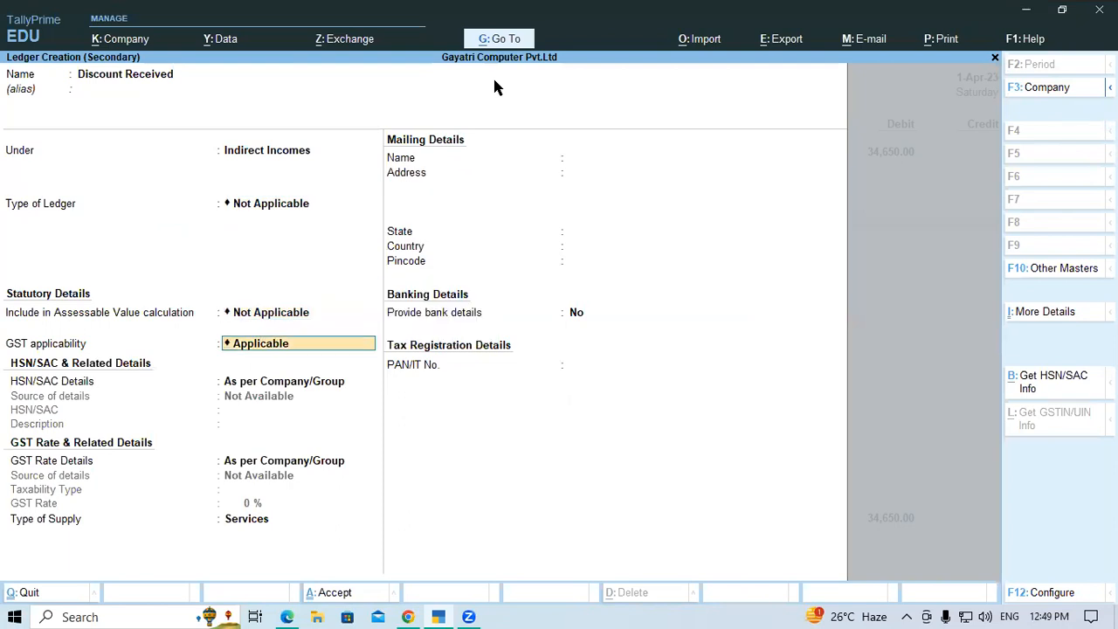
# Set GST applicability to Not Applicable for the Discount Received ledger and save it
pyautogui.write('No')
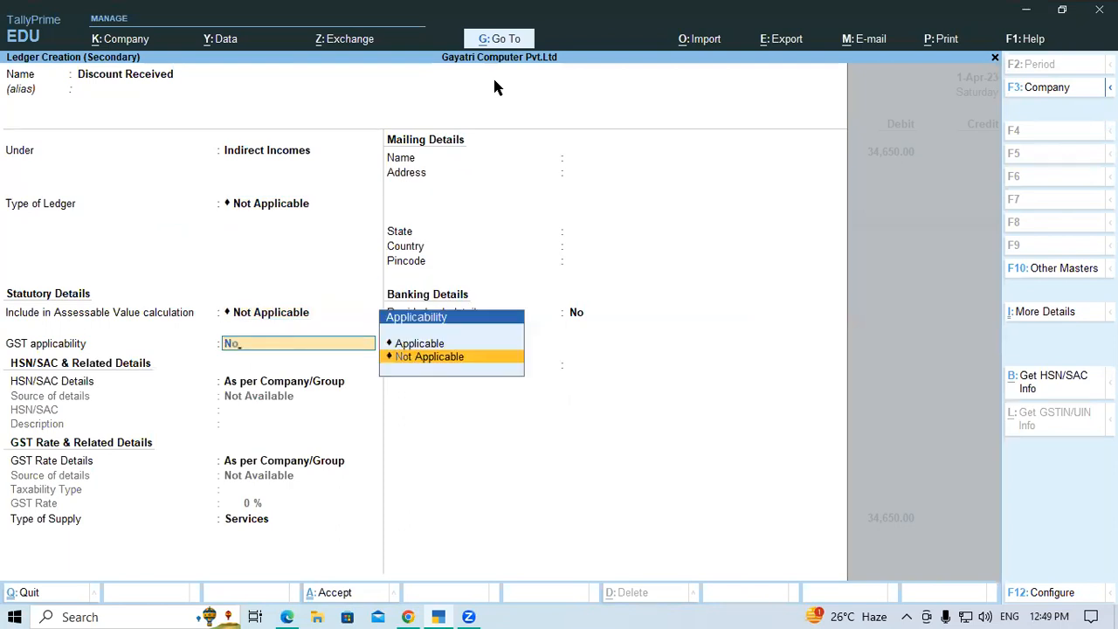
pyautogui.press('Return')
pyautogui.press('Return')
pyautogui.press('Return')
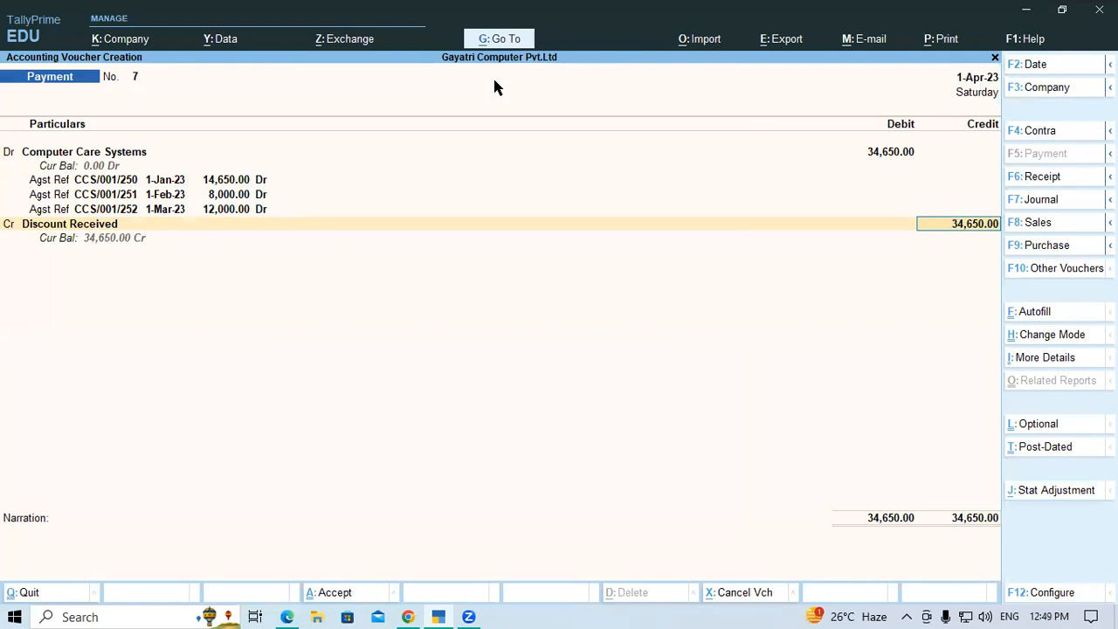
# Credit Discount Received with 650 and add Current A/c at SBI Bank as a second credit line with 34,000
pyautogui.press('BackSpace')
pyautogui.write('650')
pyautogui.press('Return')
pyautogui.press('Return')
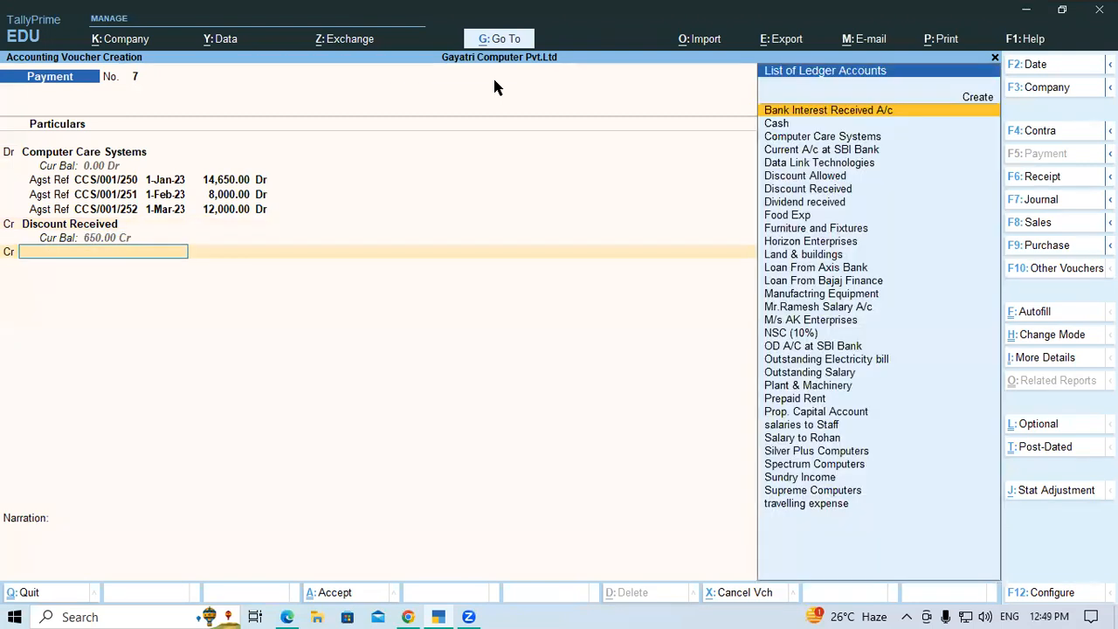
pyautogui.write('Sbi')
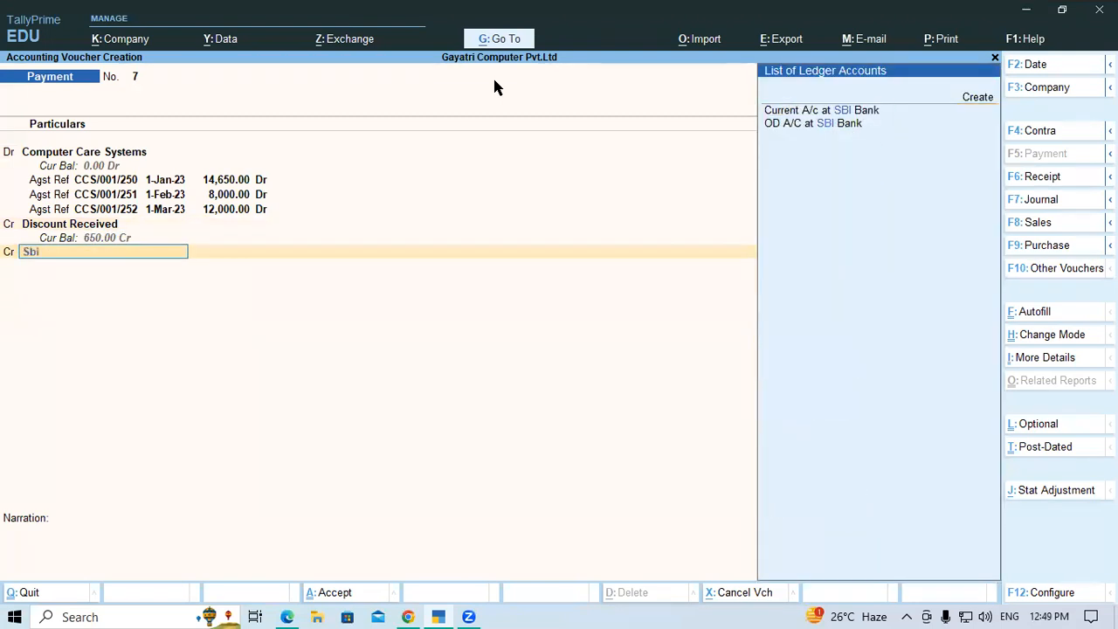
pyautogui.press('Return')
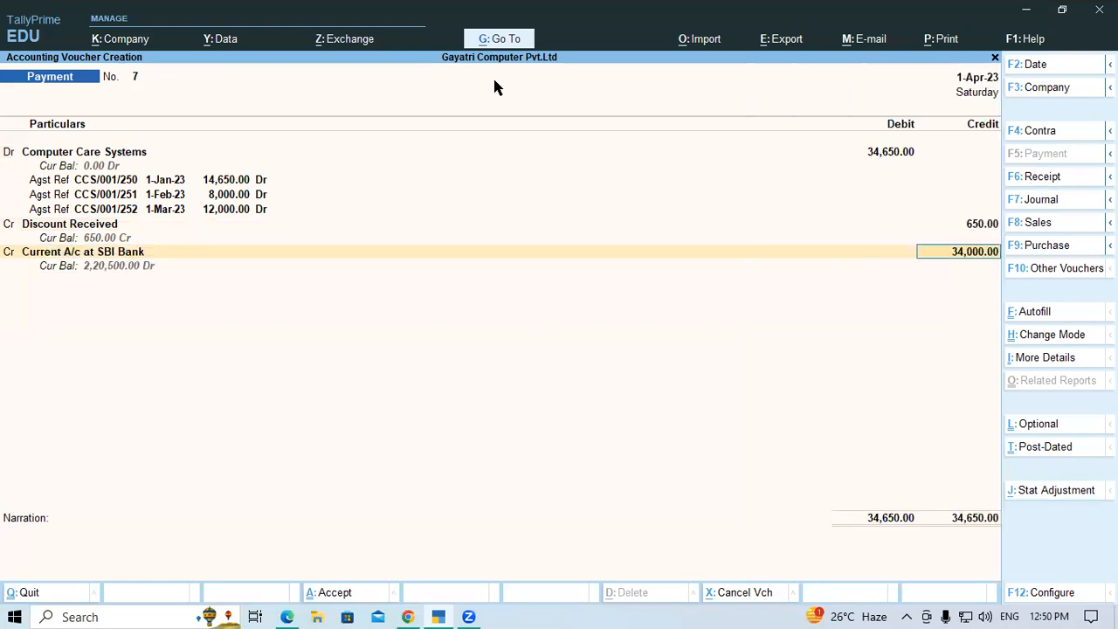
# Enter cheque number 17892 dated 1-Apr-23 in the bank allocation for Current A/c at SBI Bank and save the payment voucher
pyautogui.press('Return')
pyautogui.press('Return')
pyautogui.press('Return')
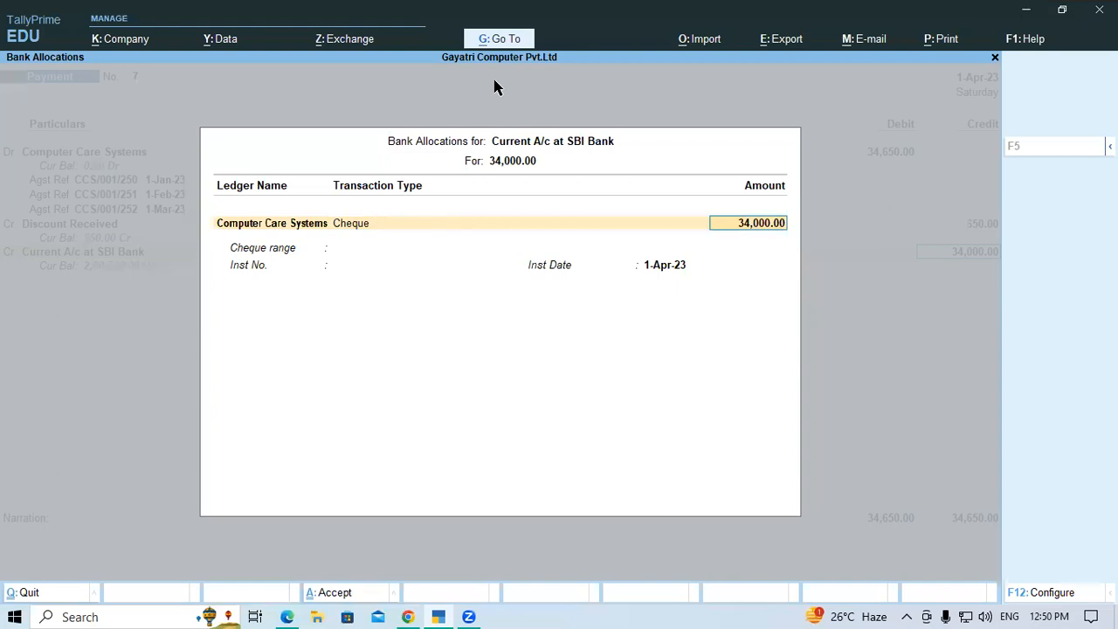
pyautogui.write('17892')
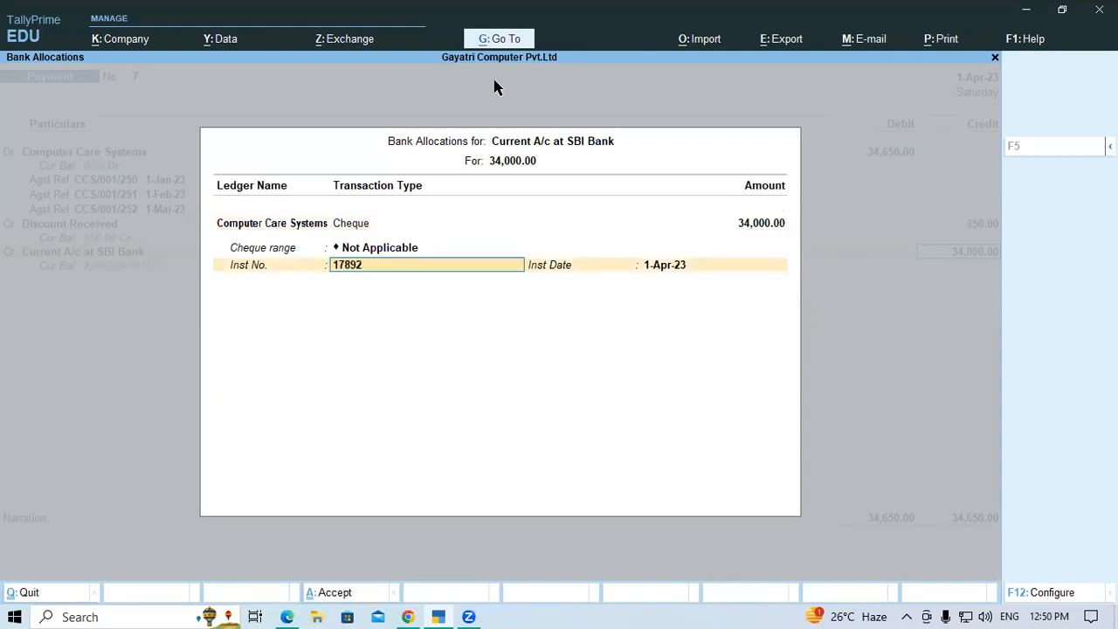
pyautogui.press('Return')
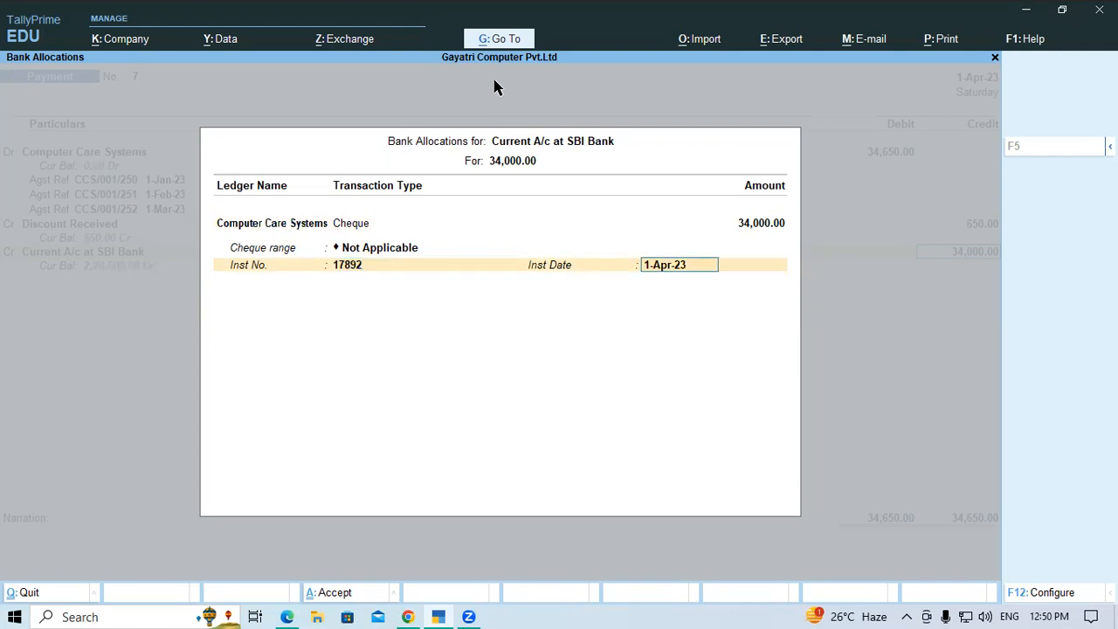
pyautogui.press('Return')
pyautogui.press('Return')
pyautogui.press('Return')
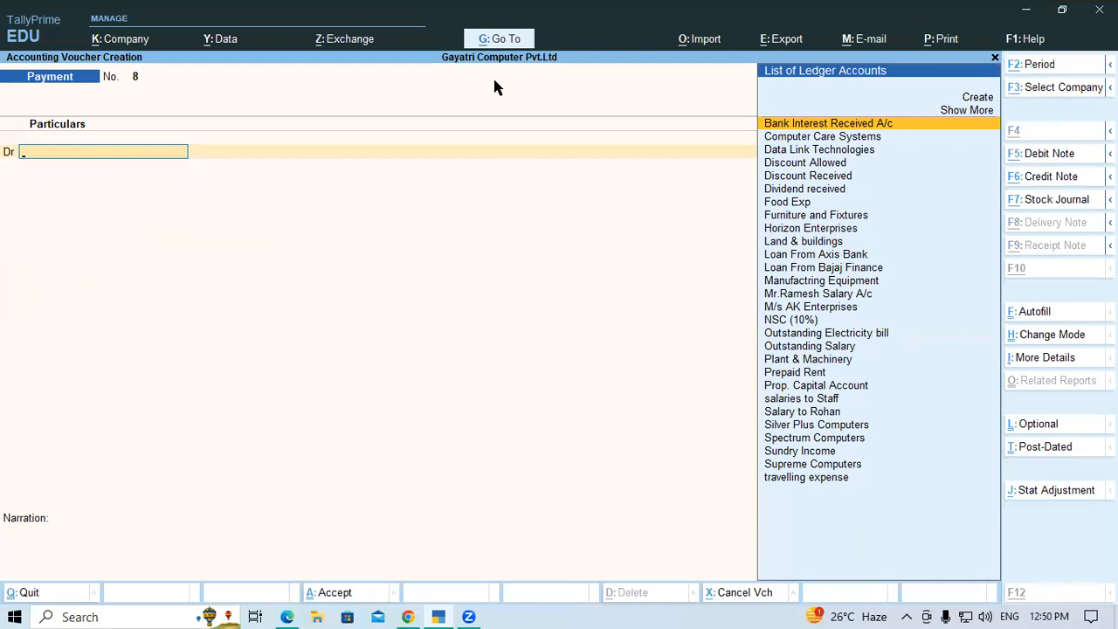
# Switch to the PDF in the browser and read exercise 6 about the payment to Horizon Enterprises
pyautogui.hotkey('alt', 'Tab')
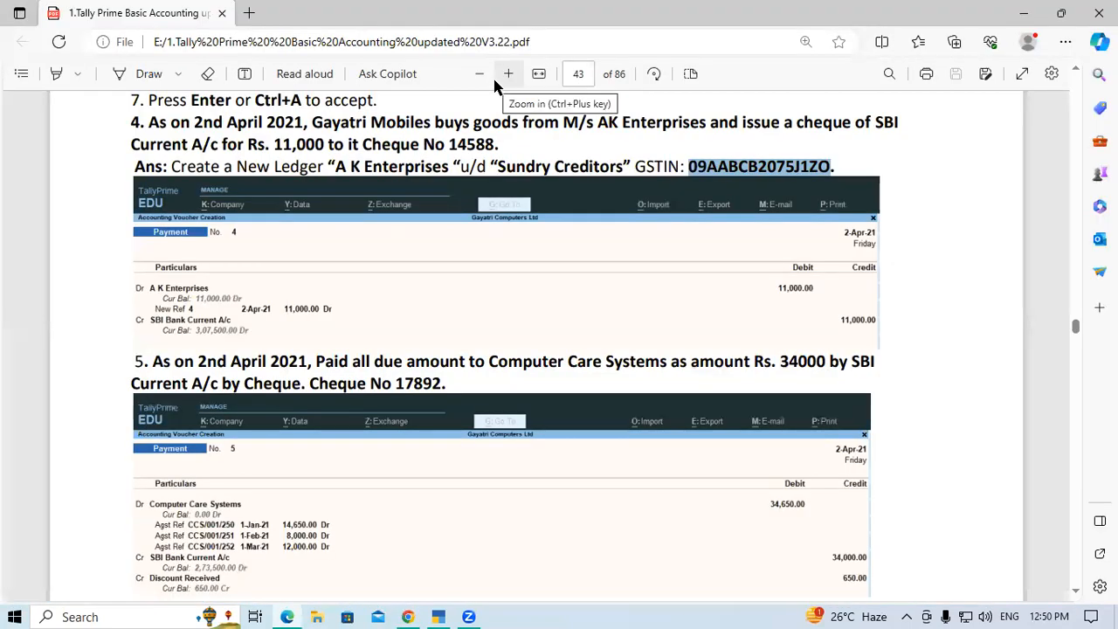
pyautogui.scroll(-3, 450, 275)
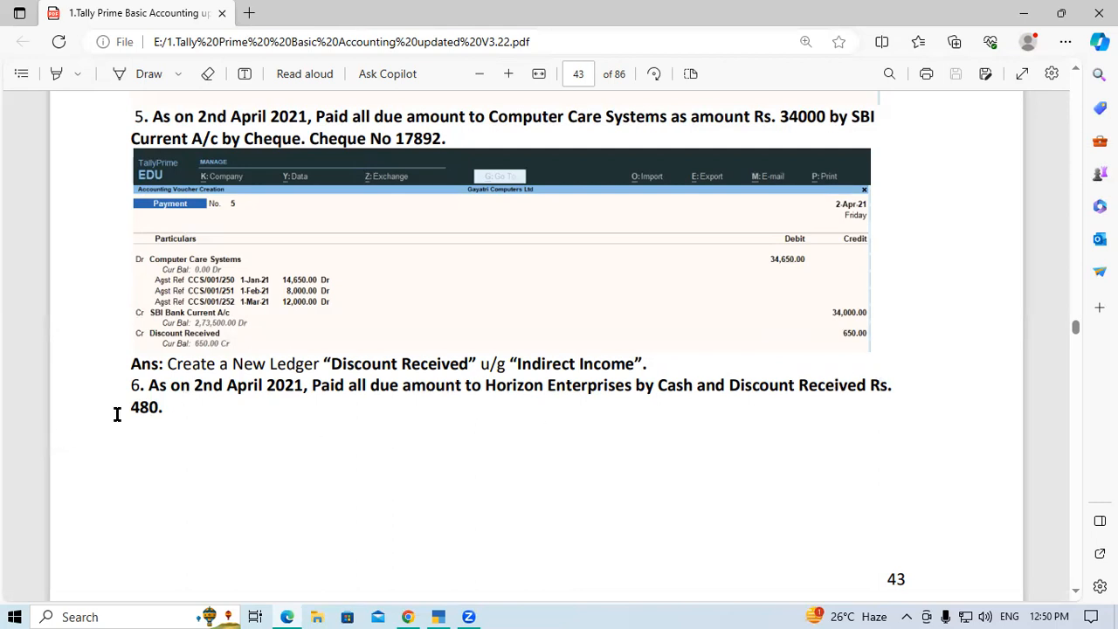
pyautogui.moveTo(131, 407); pyautogui.dragTo(185, 410)
pyautogui.click(186, 411)
pyautogui.moveTo(310, 386); pyautogui.dragTo(899, 396)
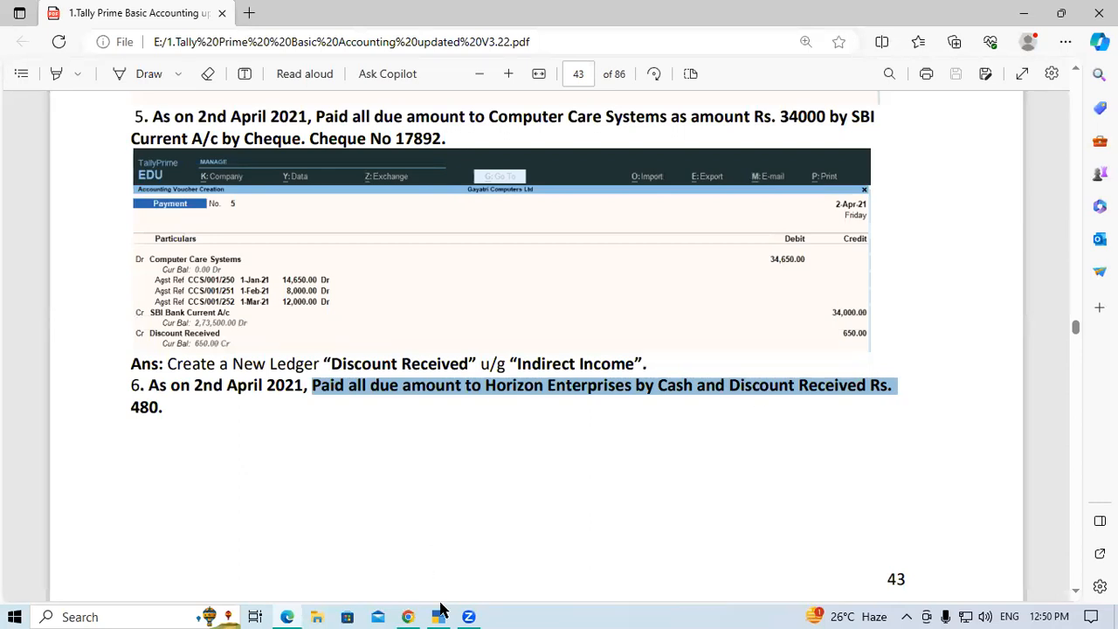
# Switch back to TallyPrime, debit Horizon Enterprises and allocate 5,480 against bill HE/002/201 as Agst Ref
pyautogui.hotkey('alt', 'Tab')
pyautogui.write('Ho')
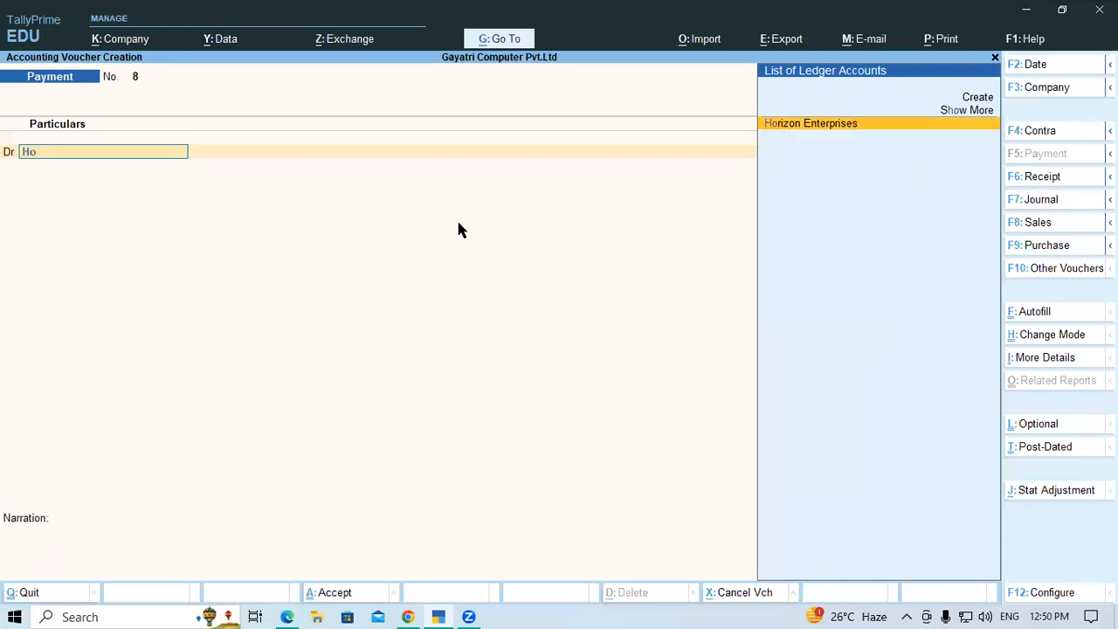
pyautogui.press('Return')
pyautogui.press('Return')
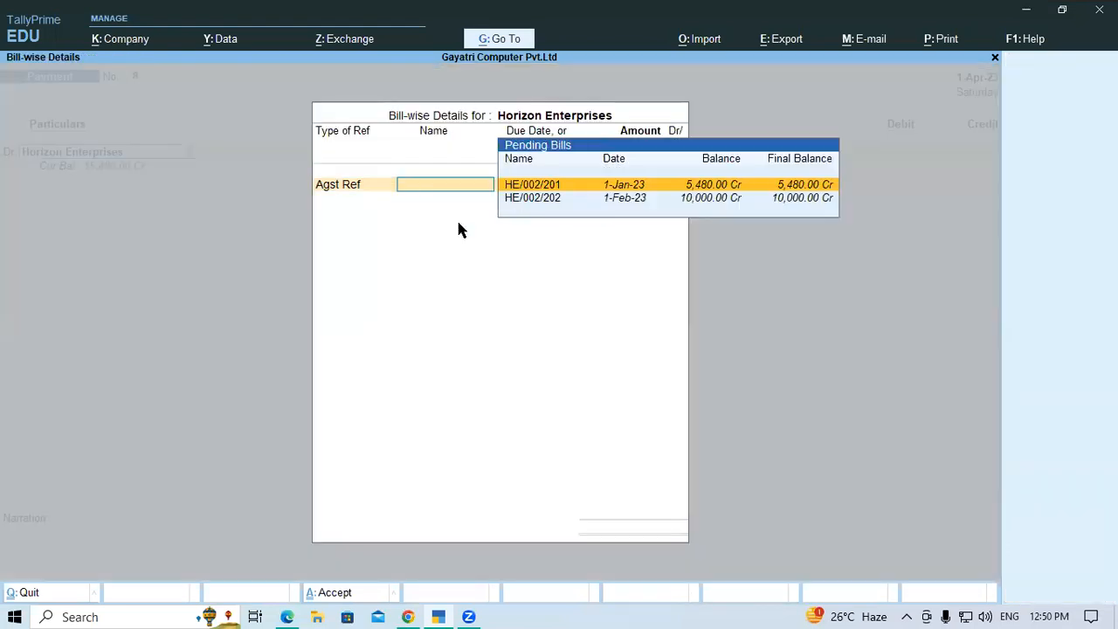
pyautogui.press('Return')
pyautogui.press('Return')
pyautogui.press('Return')
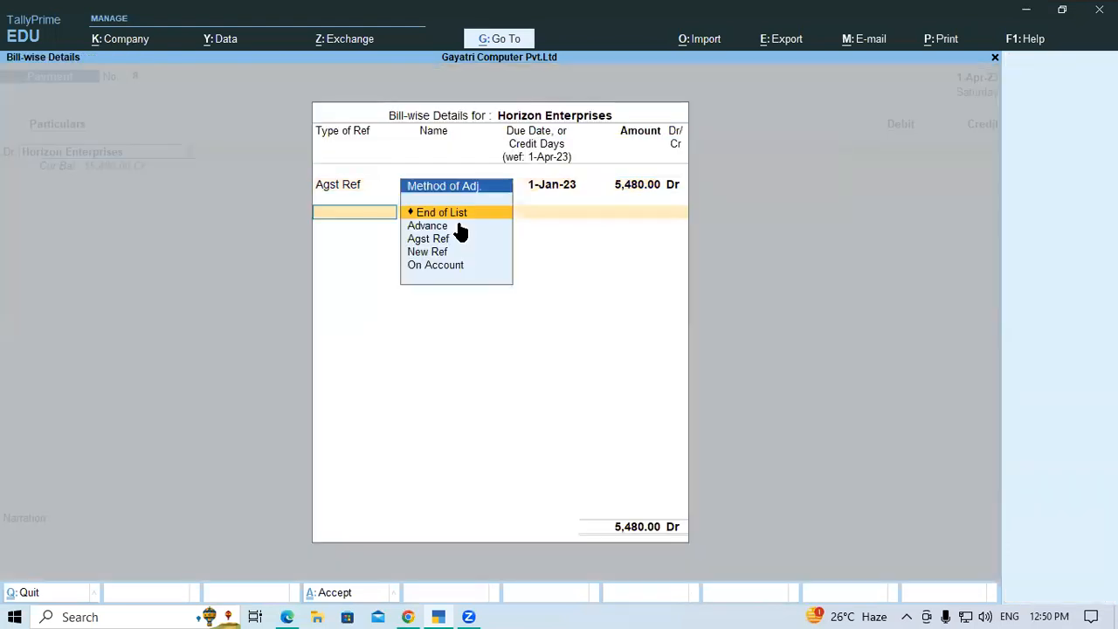
# Allocate 10,000 against bill HE/002/202 as Agst Ref and end the bill-wise list for Horizon Enterprises
pyautogui.press('Down')
pyautogui.press('Down')
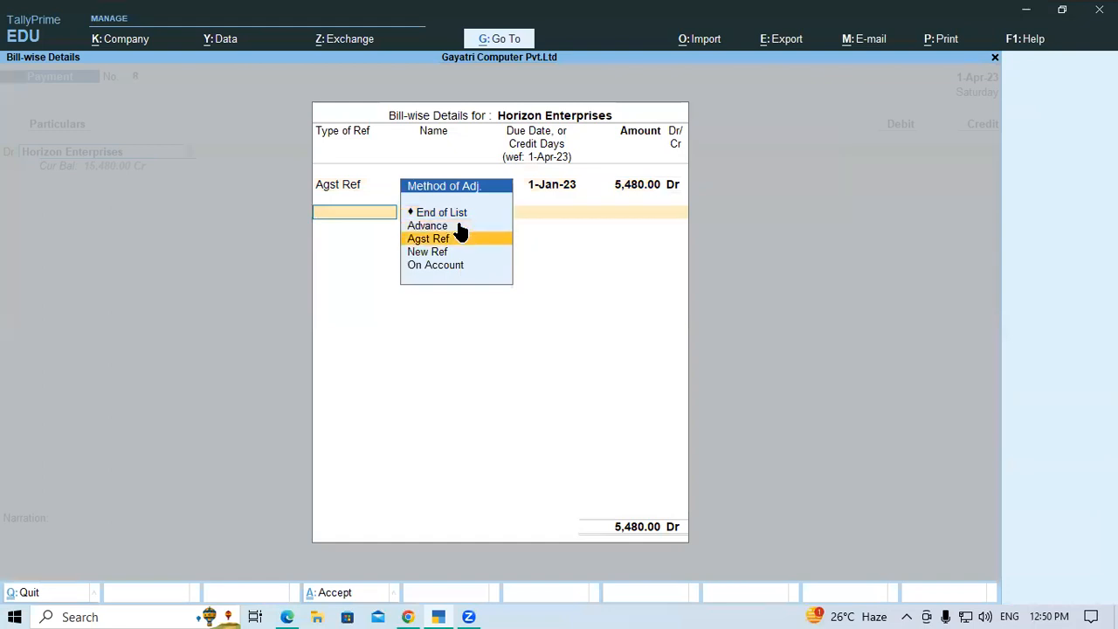
pyautogui.press('Return')
pyautogui.press('Return')
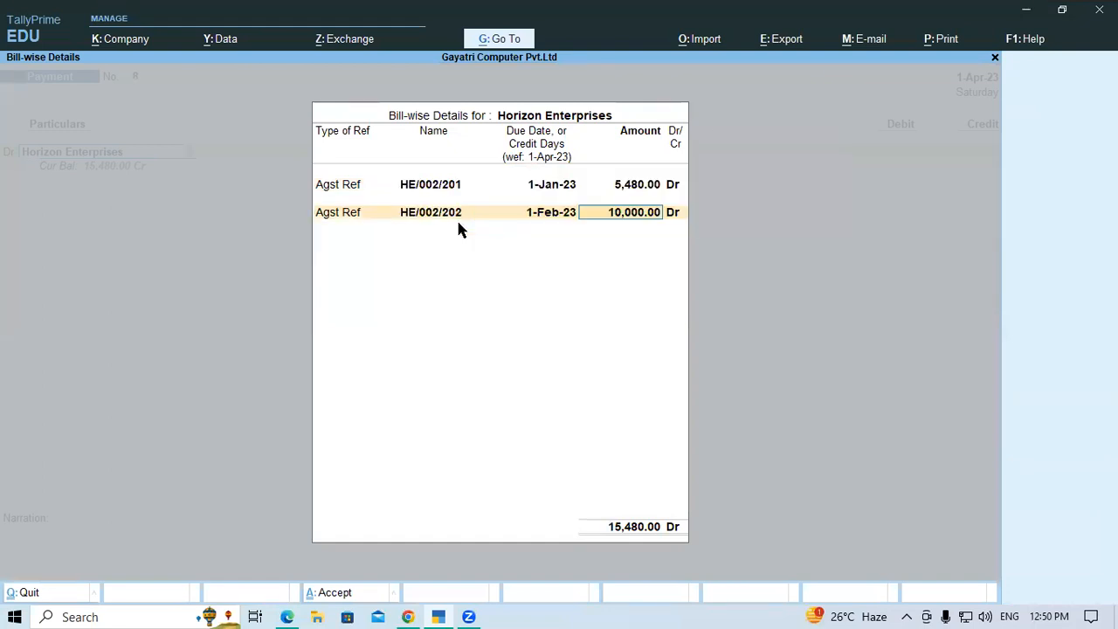
pyautogui.press('Return')
pyautogui.press('Return')
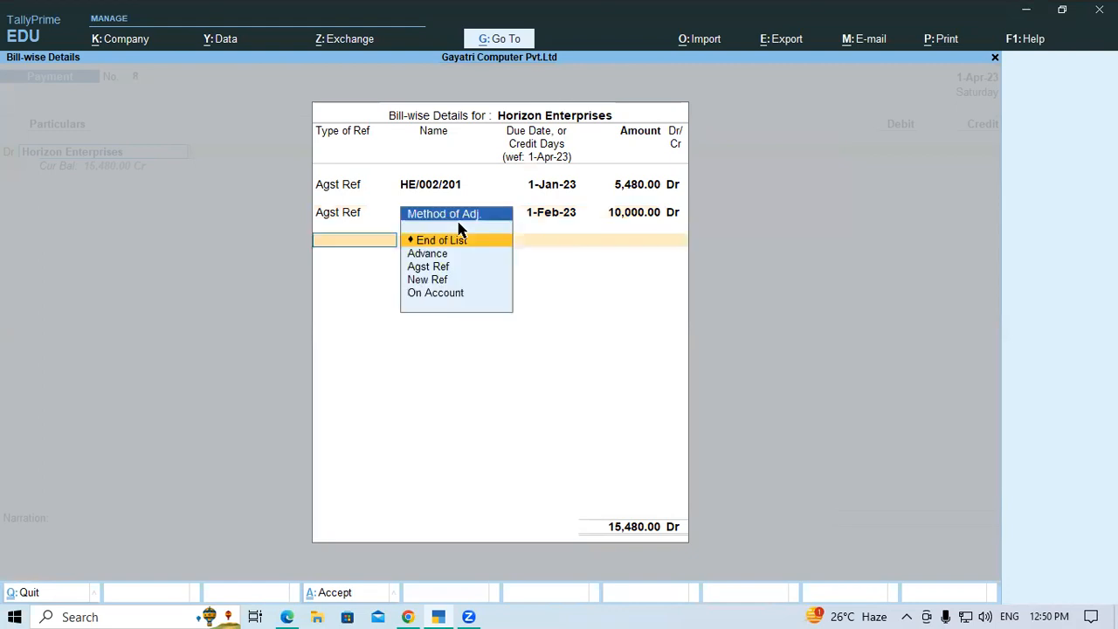
# Credit Discount Received with 480 and keep the following voucher line as Cr
pyautogui.press('Return')
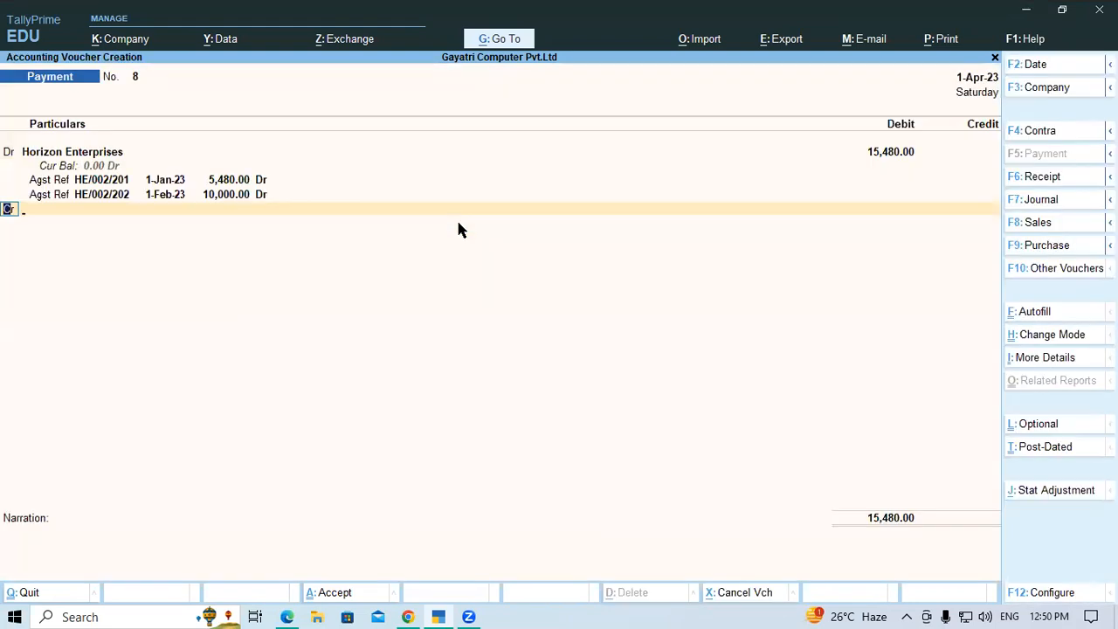
pyautogui.press('Return')
pyautogui.write('Di')
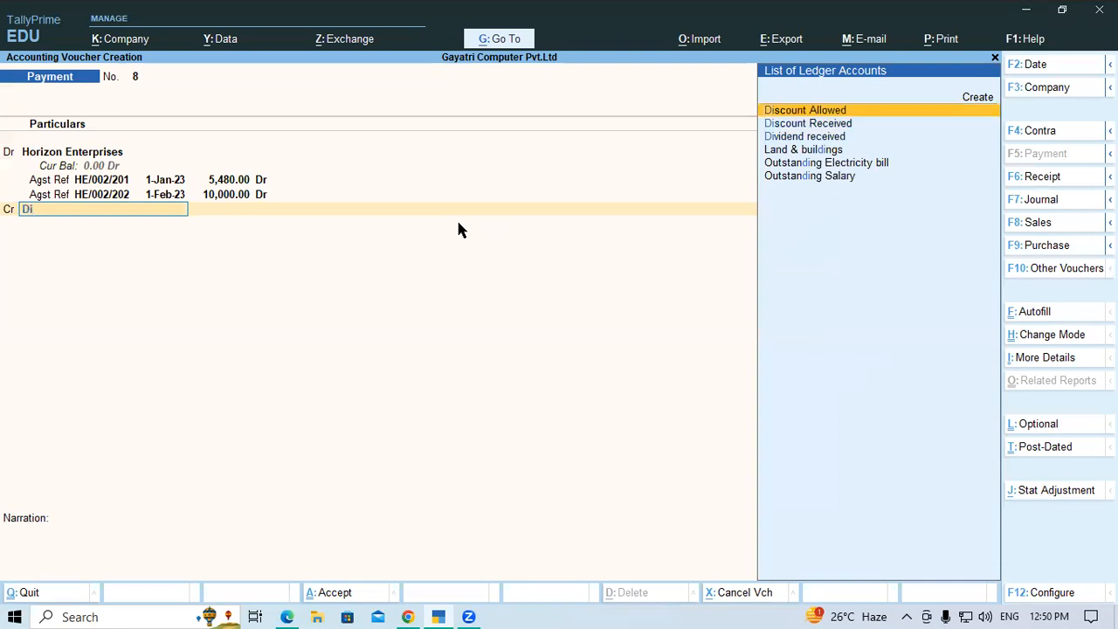
pyautogui.press('Down')
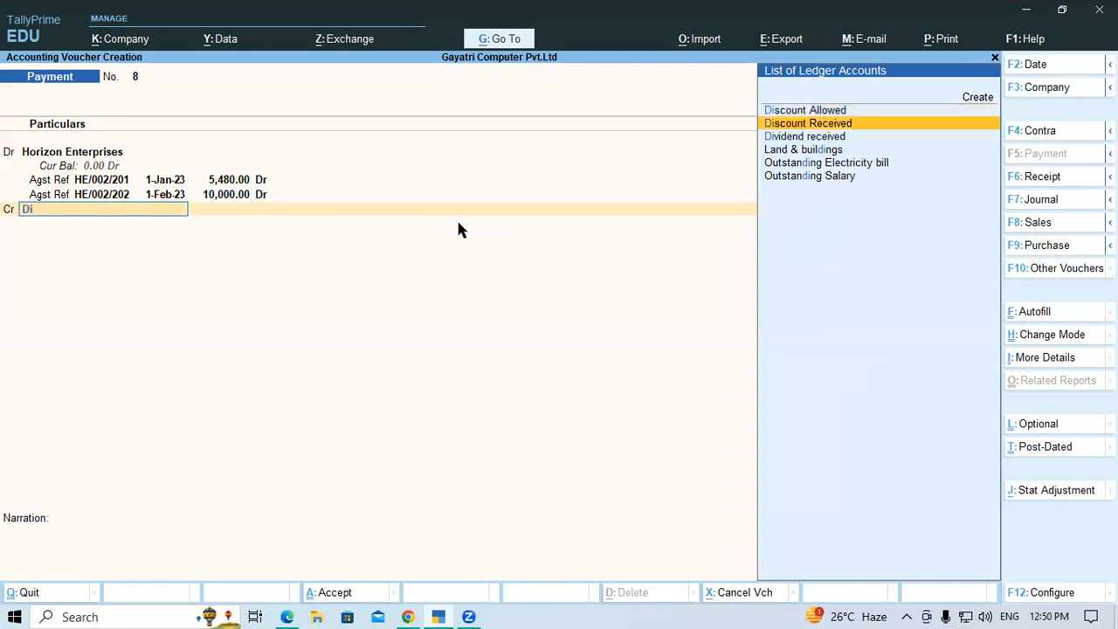
pyautogui.press('Return')
pyautogui.write('480')
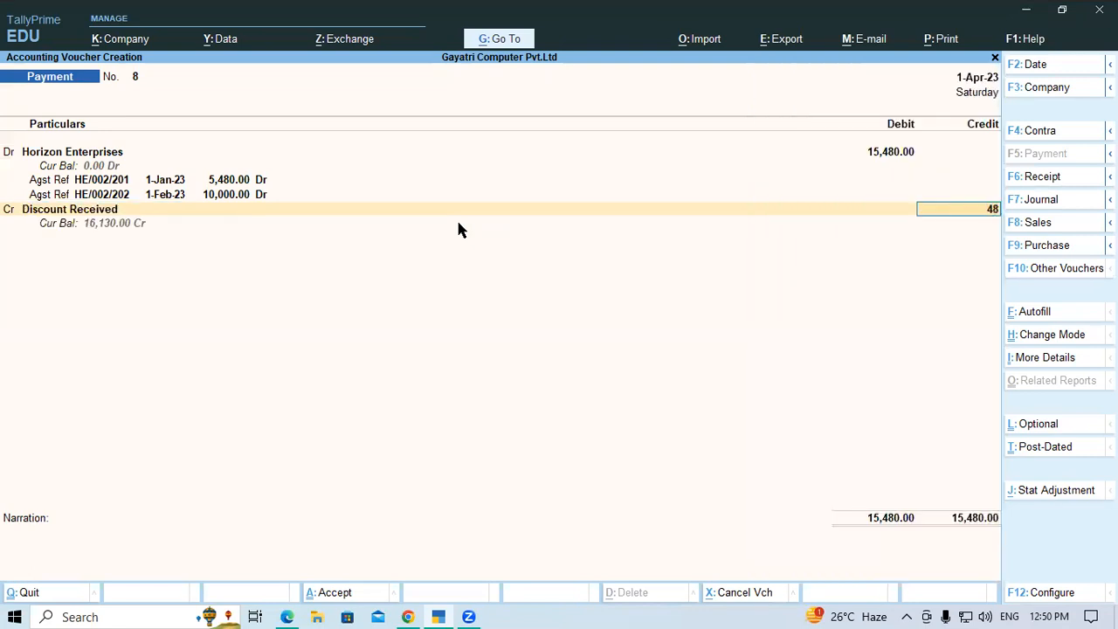
pyautogui.press('Return')
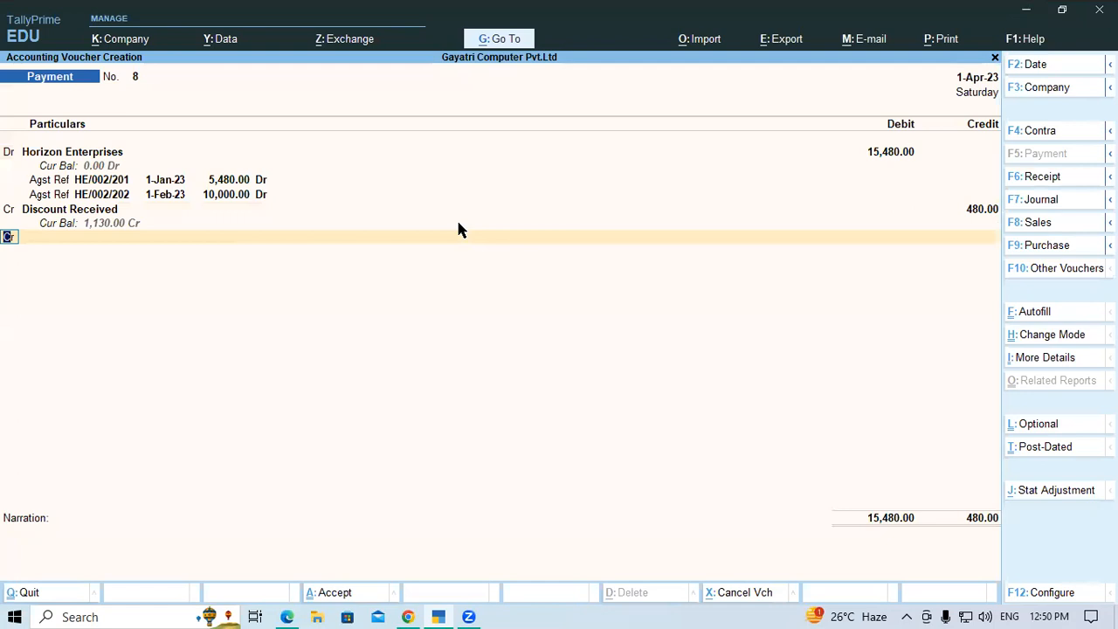
pyautogui.press('Return')
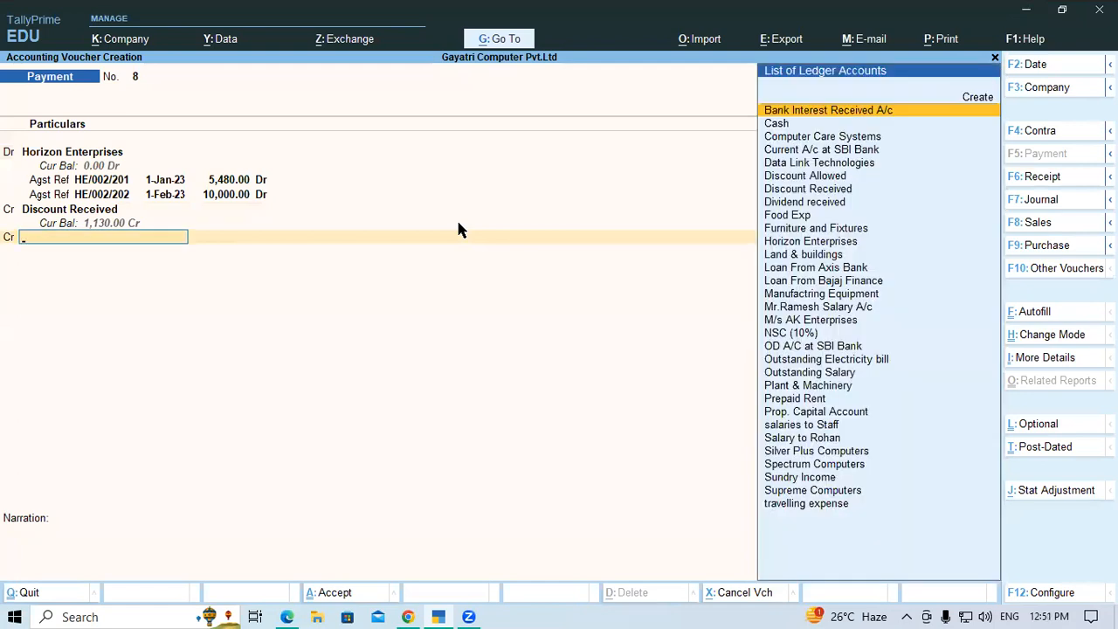
pyautogui.write('Sbi')
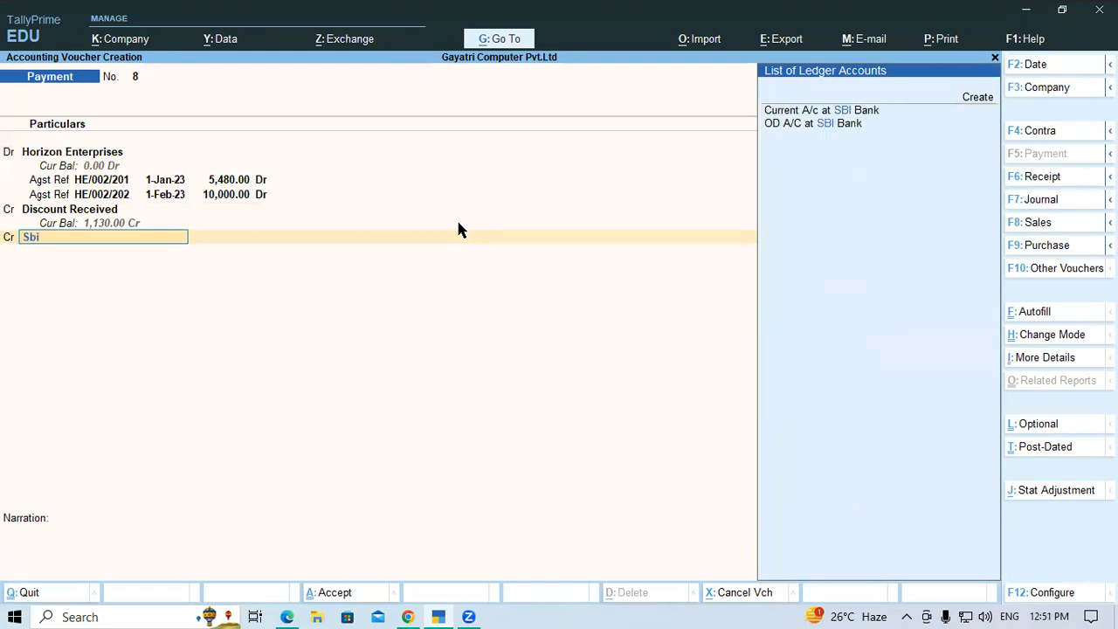
pyautogui.hotkey('alt', 'Tab')
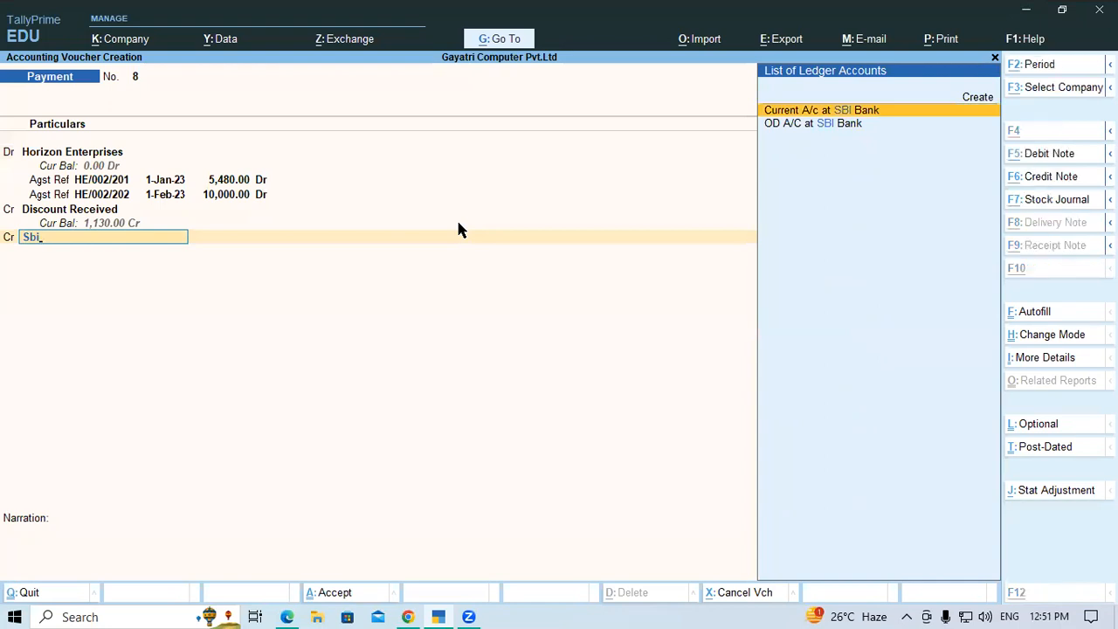
pyautogui.hotkey('alt', 'Tab')
pyautogui.press('BackSpace')
pyautogui.press('BackSpace')
pyautogui.press('BackSpace')
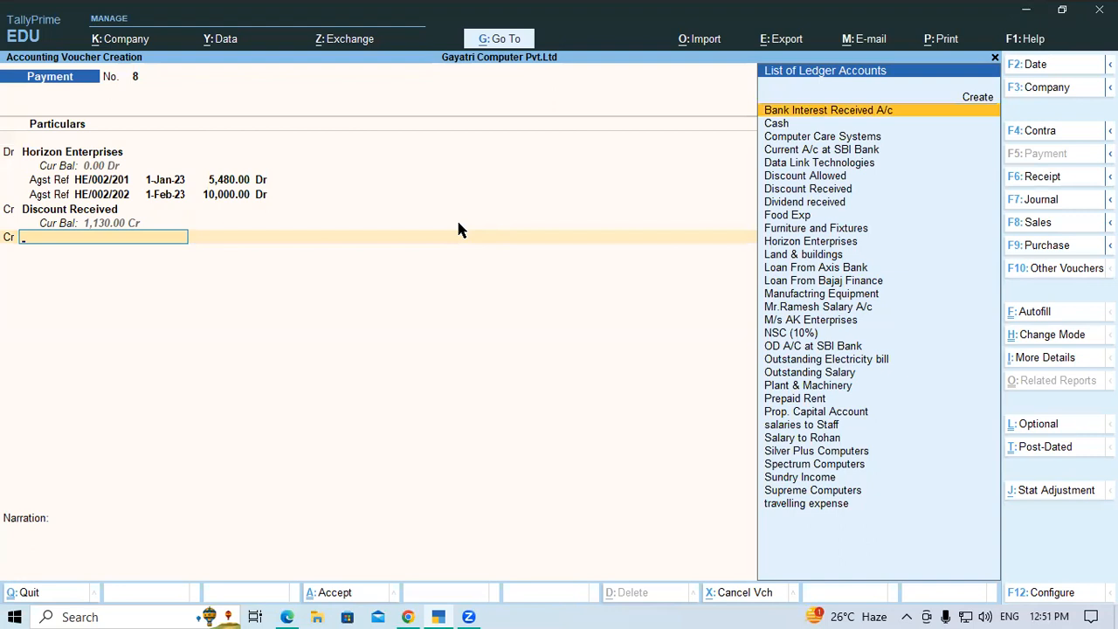
# Credit Cash with 15,000 and save the Horizon Enterprises payment voucher
pyautogui.write('Cas')
pyautogui.press('Return')
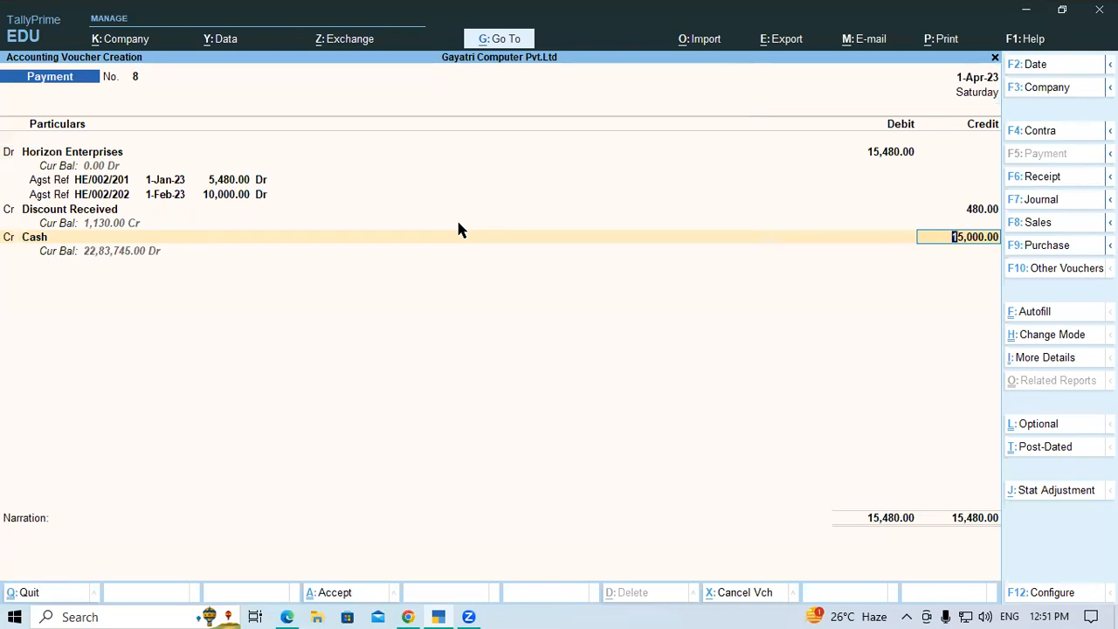
pyautogui.press('Return')
pyautogui.press('Return')
pyautogui.press('Return')
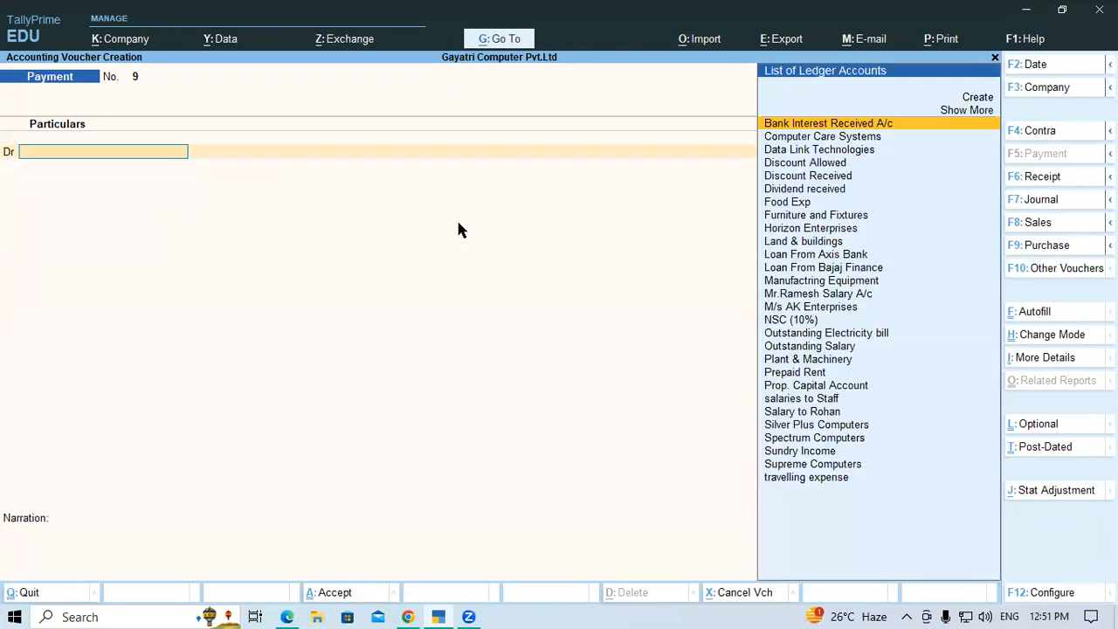
# Switch to the PDF and read exercises 7 and 8 about the Silver Plus Computers and outstanding electricity bill payments
pyautogui.hotkey('alt', 'Tab')
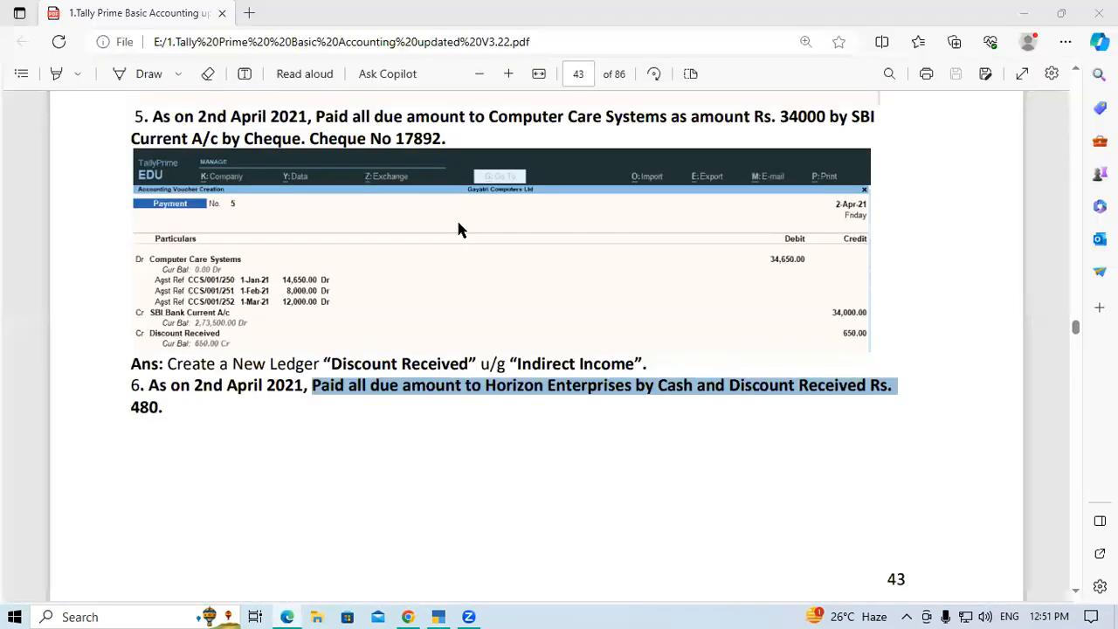
pyautogui.scroll(-3, 453, 311)
pyautogui.scroll(-5, 451, 318)
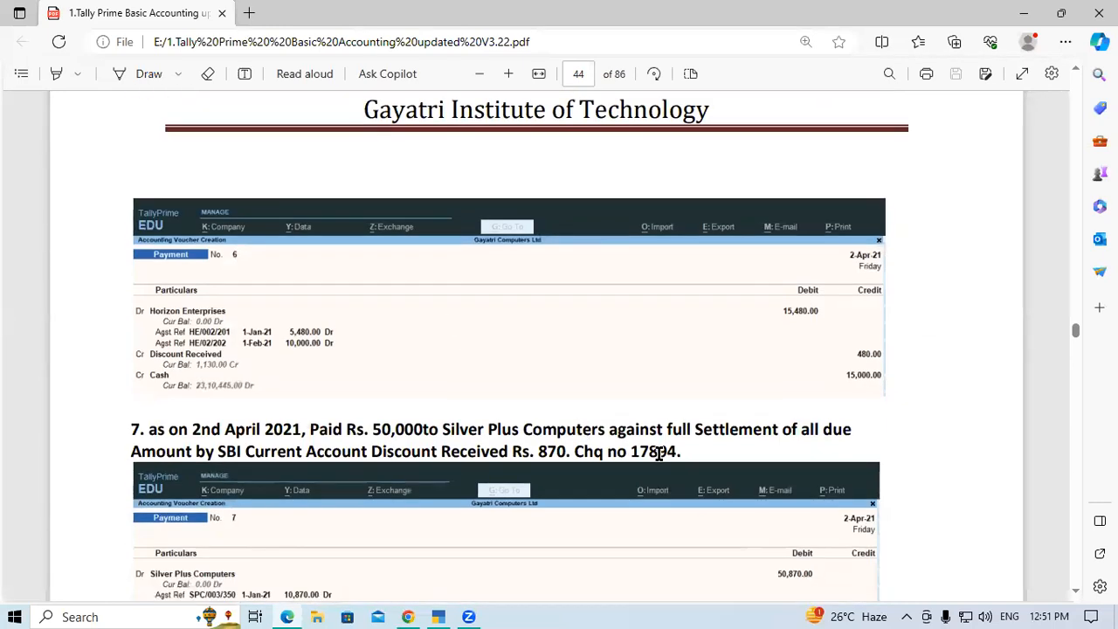
pyautogui.moveTo(545, 454); pyautogui.dragTo(568, 451)
pyautogui.click(568, 451)
pyautogui.scroll(-3, 569, 450)
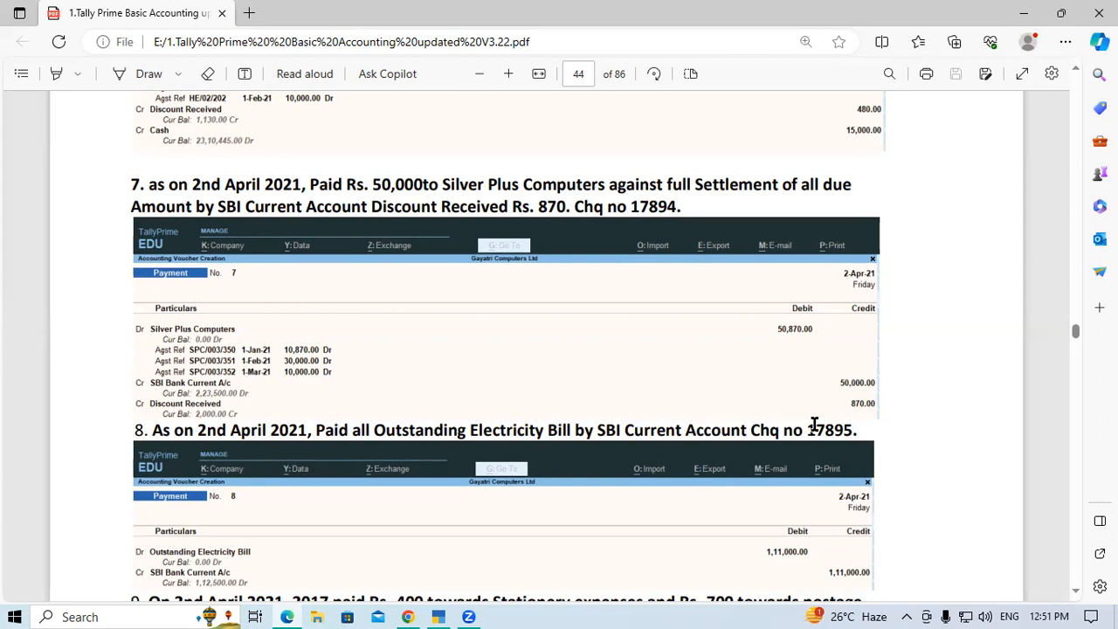
pyautogui.moveTo(795, 431); pyautogui.dragTo(864, 435)
pyautogui.click(863, 433)
# Switch back to TallyPrime and debit Outstanding Electricity bill with 1,11,000 in the new payment voucher
pyautogui.hotkey('alt', 'Tab')
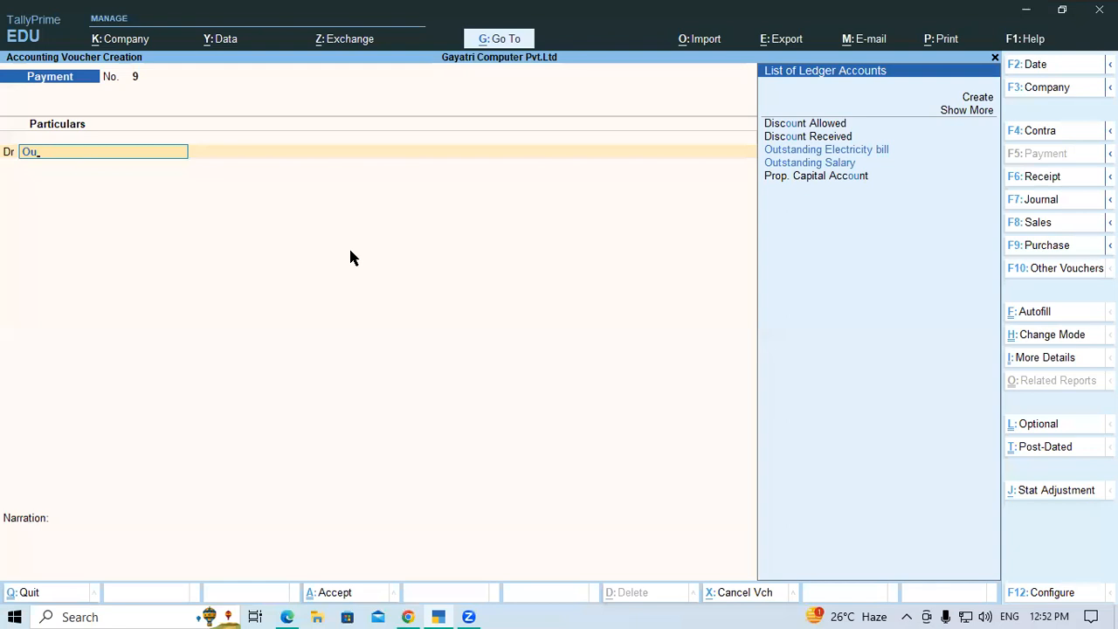
pyautogui.press('Down')
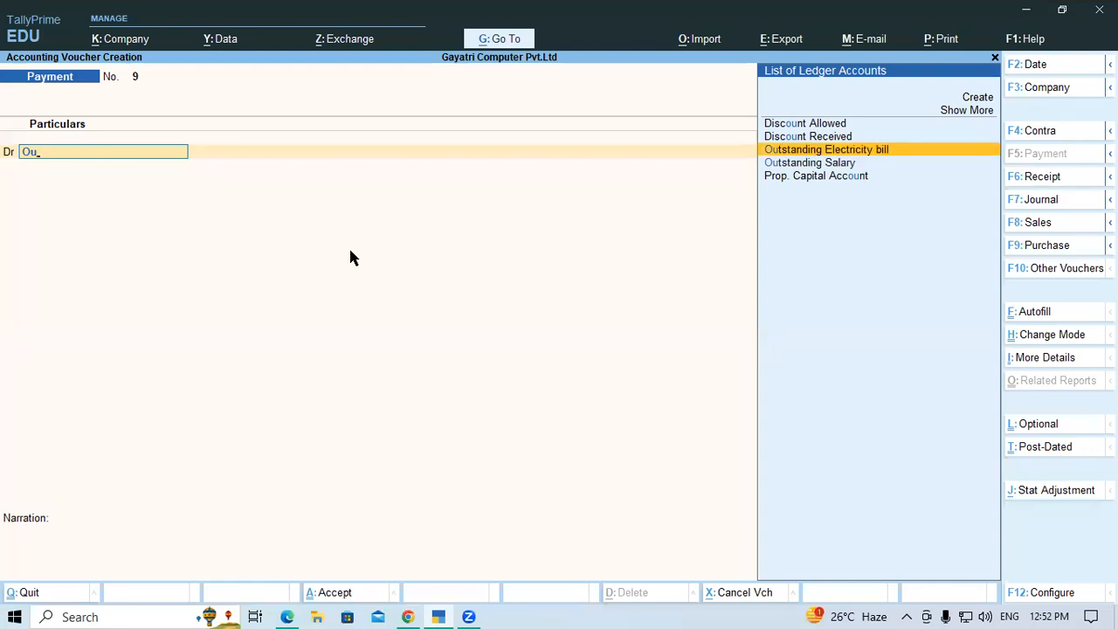
pyautogui.press('Return')
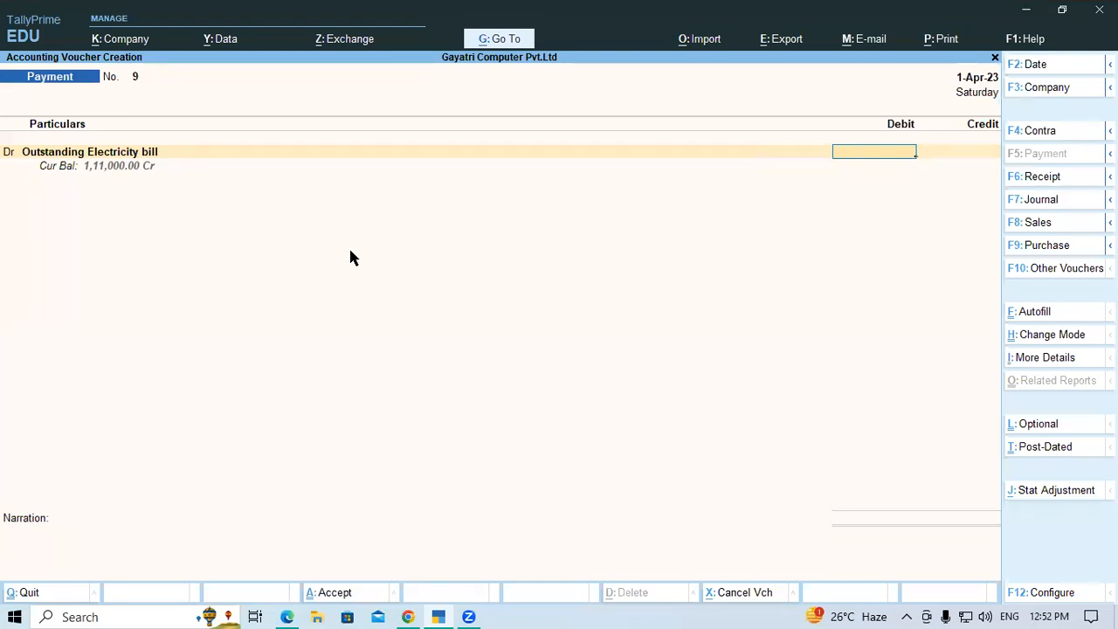
pyautogui.write('11000')
pyautogui.press('Return')
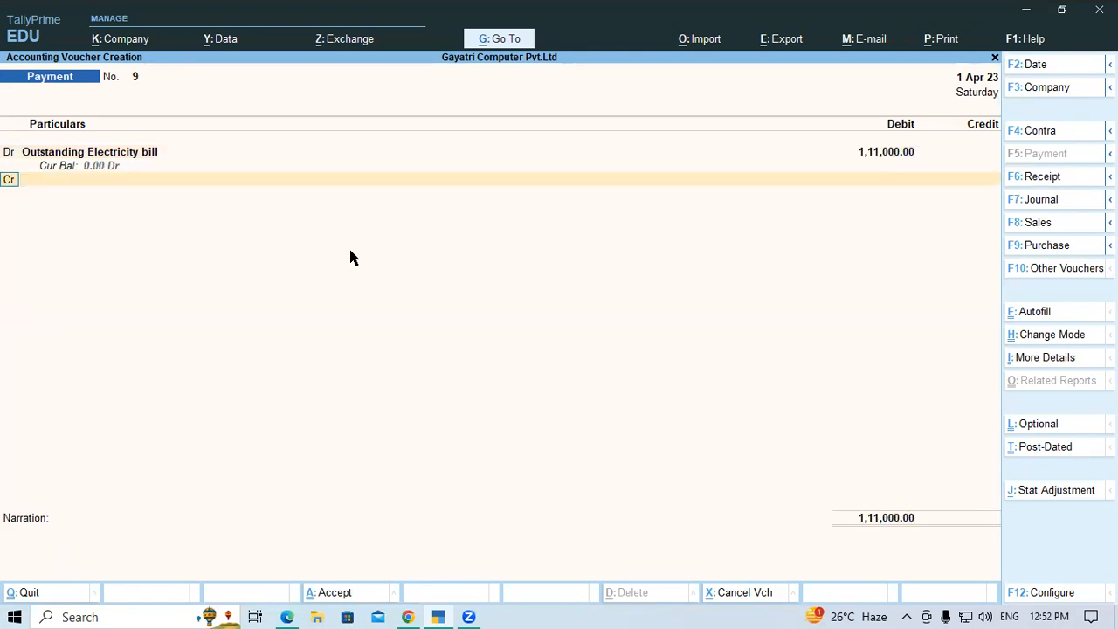
# Credit Current A/c at SBI Bank with 1,11,000 and leave the cheque range as Not Applicable
pyautogui.press('Return')
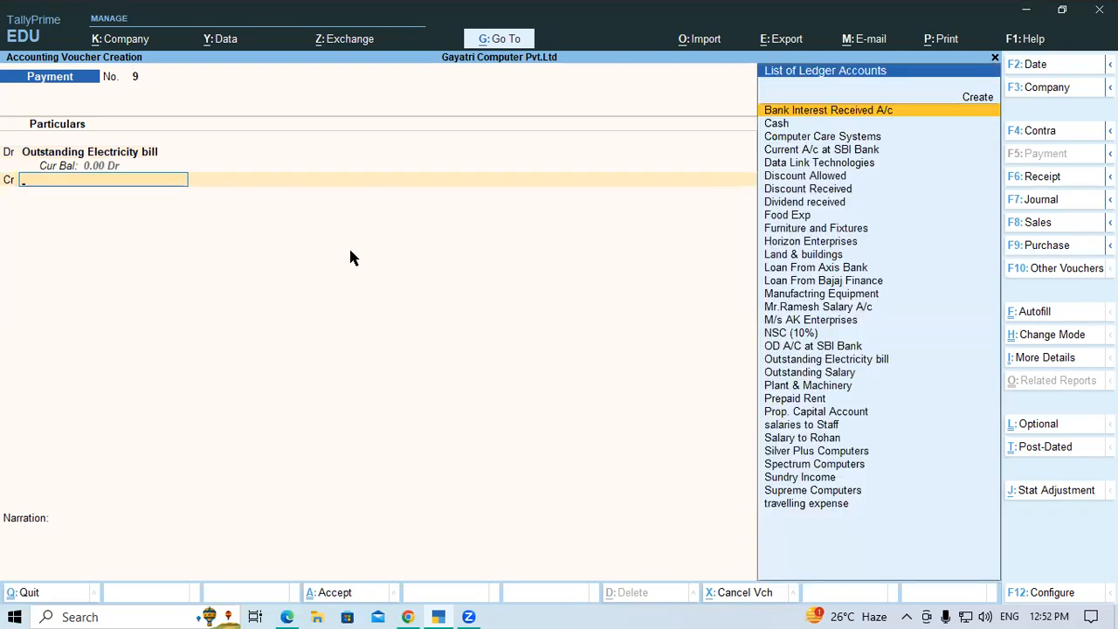
pyautogui.write('Sbi')
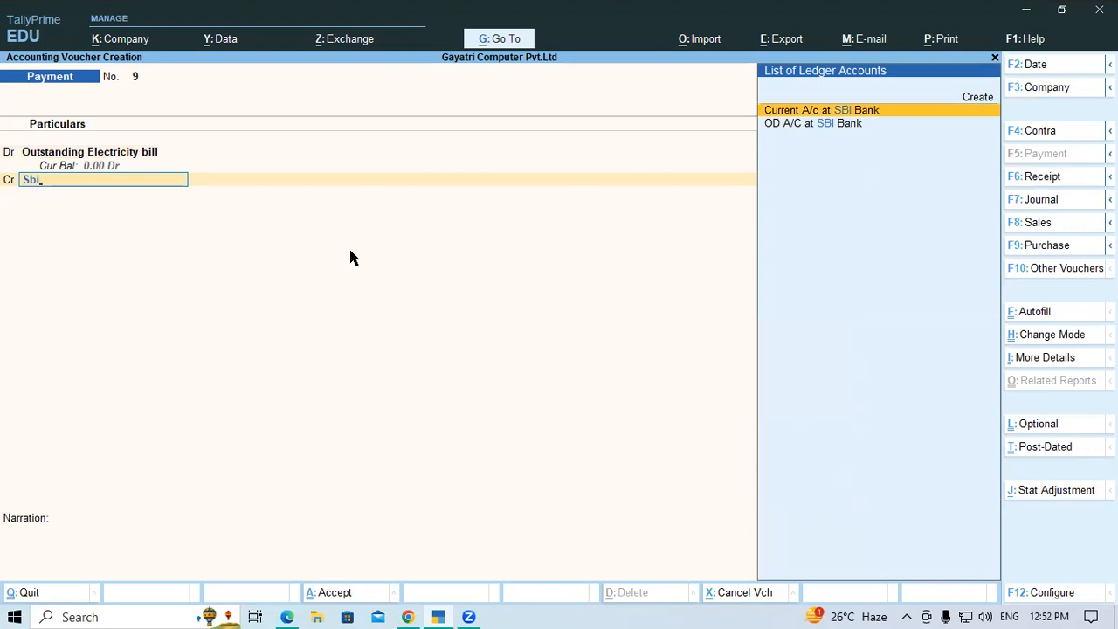
pyautogui.press('Return')
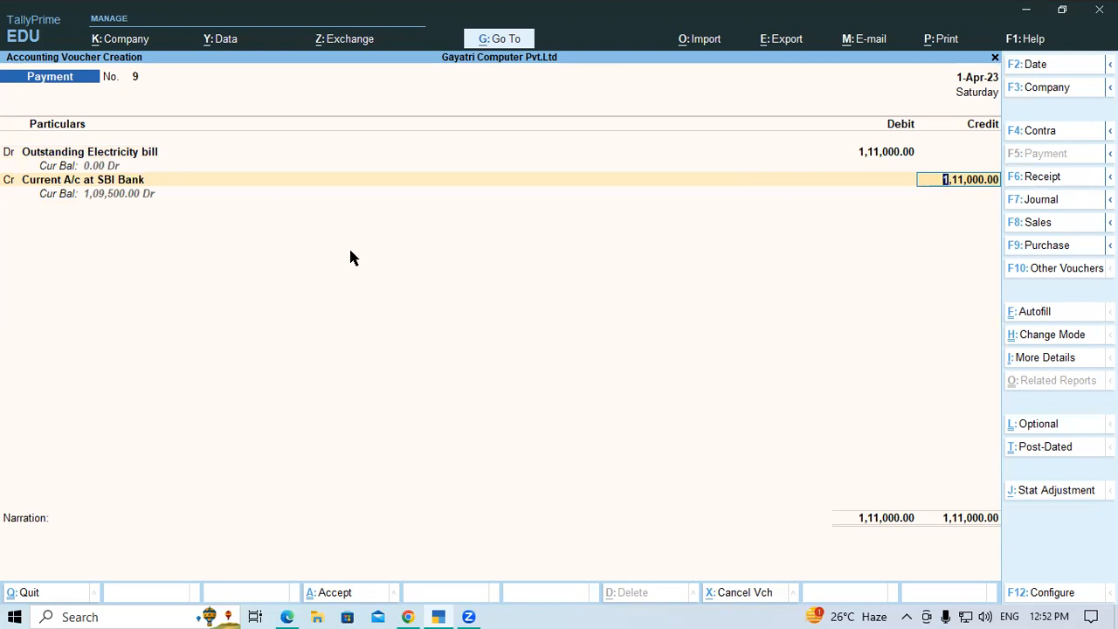
pyautogui.press('Return')
pyautogui.press('Return')
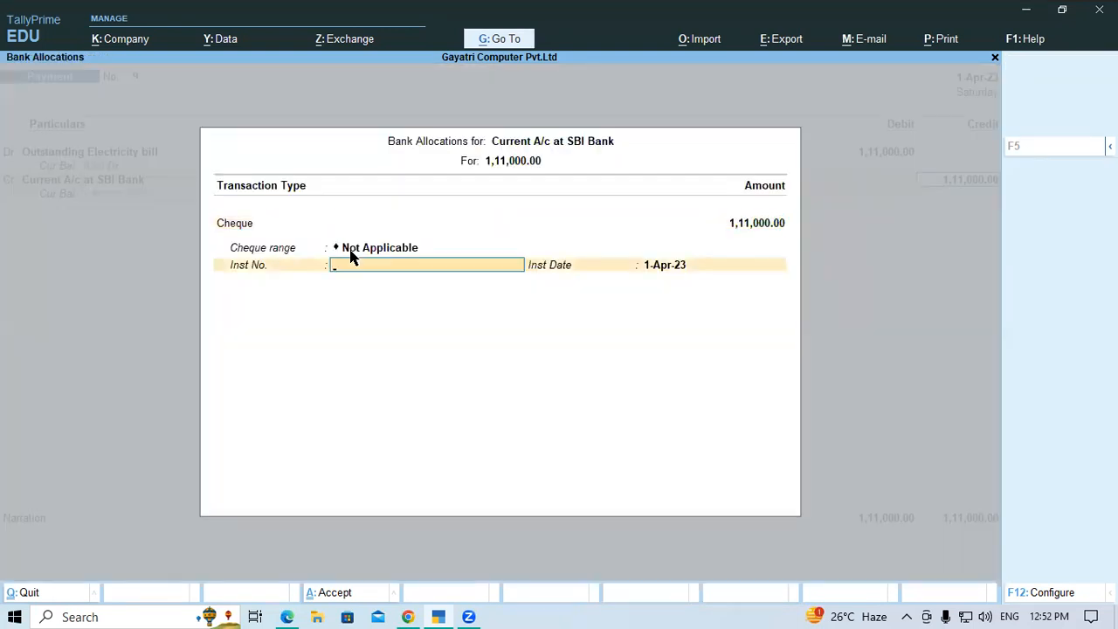
# Check exercise 8's cheque number in the PDF and enter it as the instrument number, keeping the instrument date 1-Apr-23
pyautogui.write('178')
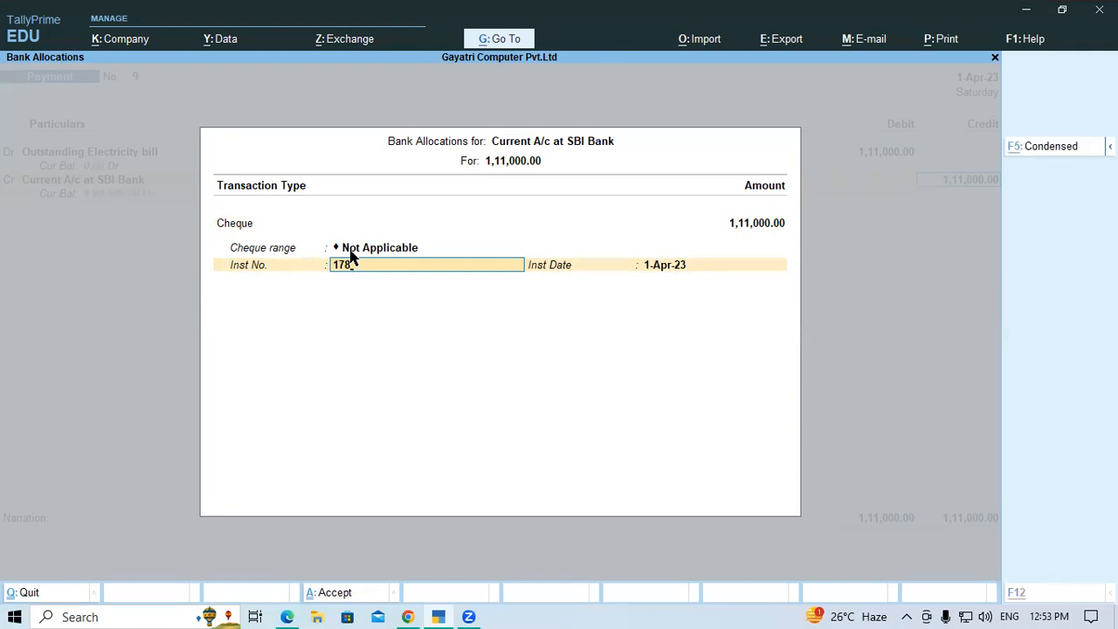
pyautogui.hotkey('alt', 'Tab')
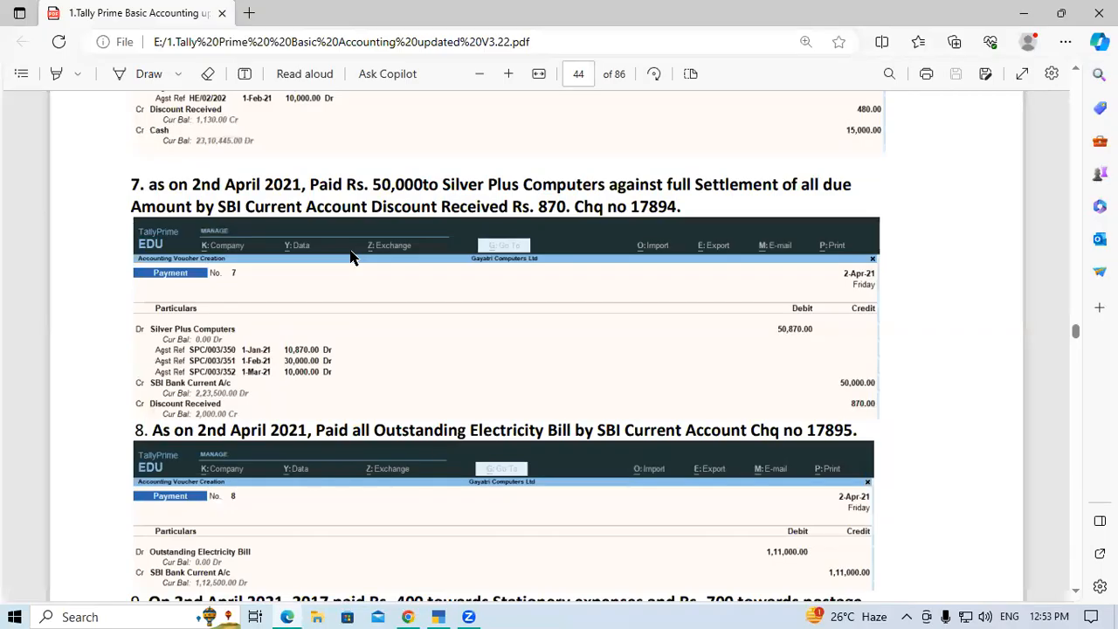
pyautogui.hotkey('alt', 'Tab')
pyautogui.write('9')
pyautogui.press('BackSpace')
pyautogui.write('56')
pyautogui.press('Return')
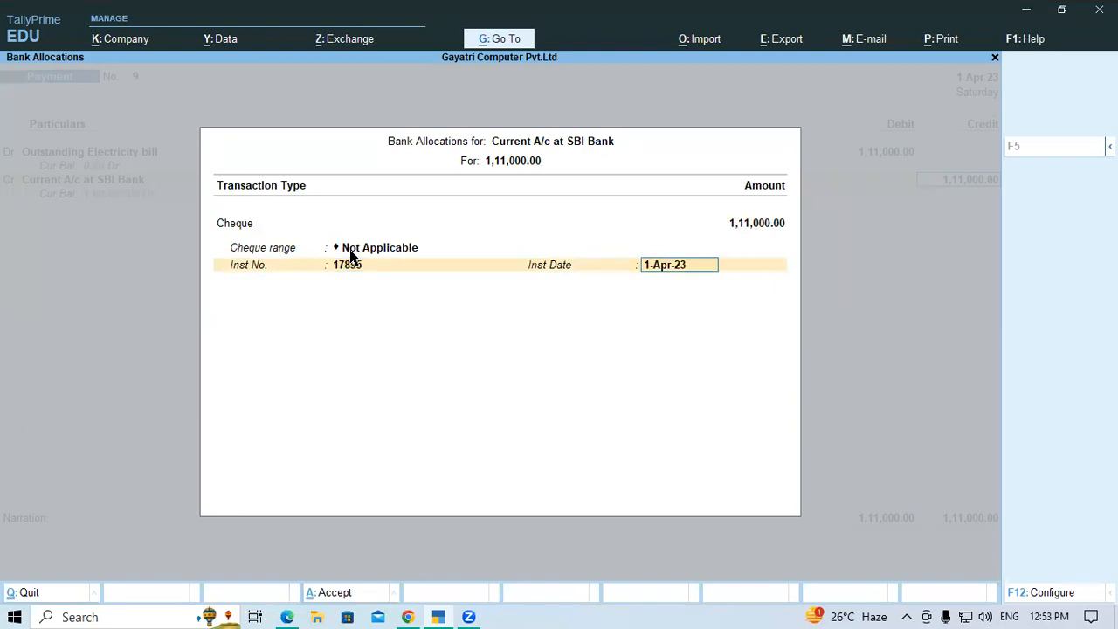
pyautogui.press('Return')
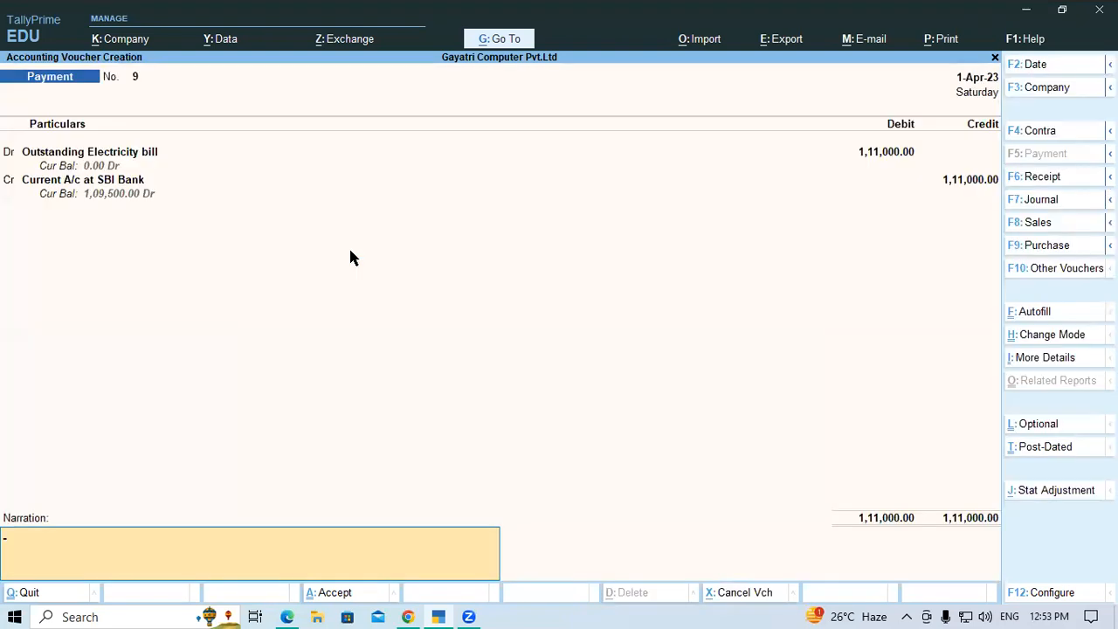
# Save the electricity bill payment voucher without a narration and exit voucher creation to the Gateway of Tally
pyautogui.press('Return')
pyautogui.press('Return')
pyautogui.press('Return')
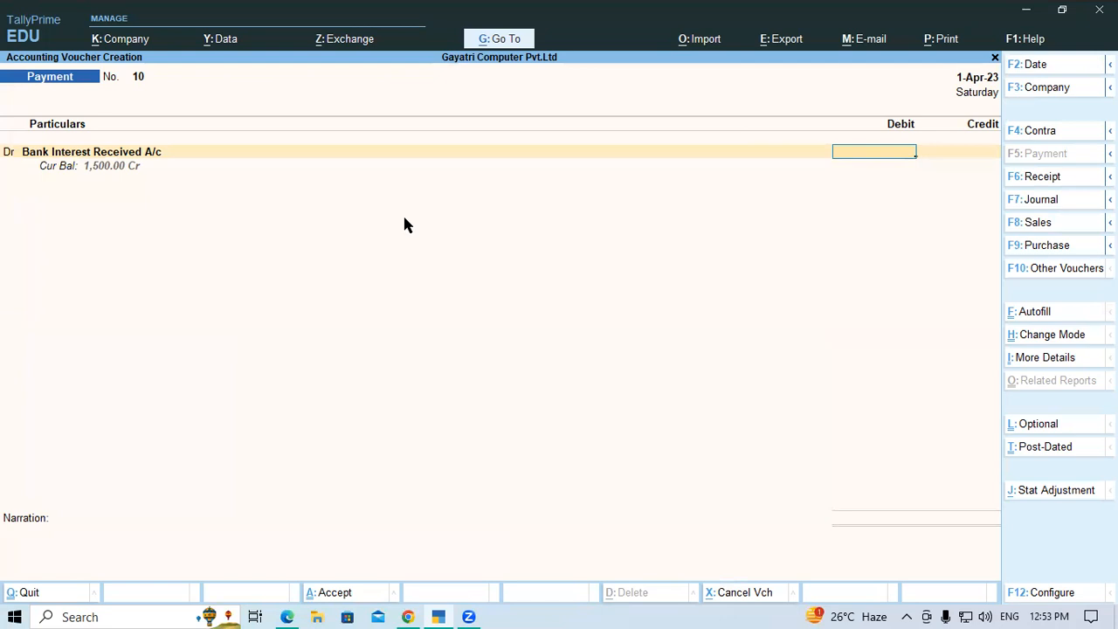
pyautogui.press('Escape')
pyautogui.press('Escape')
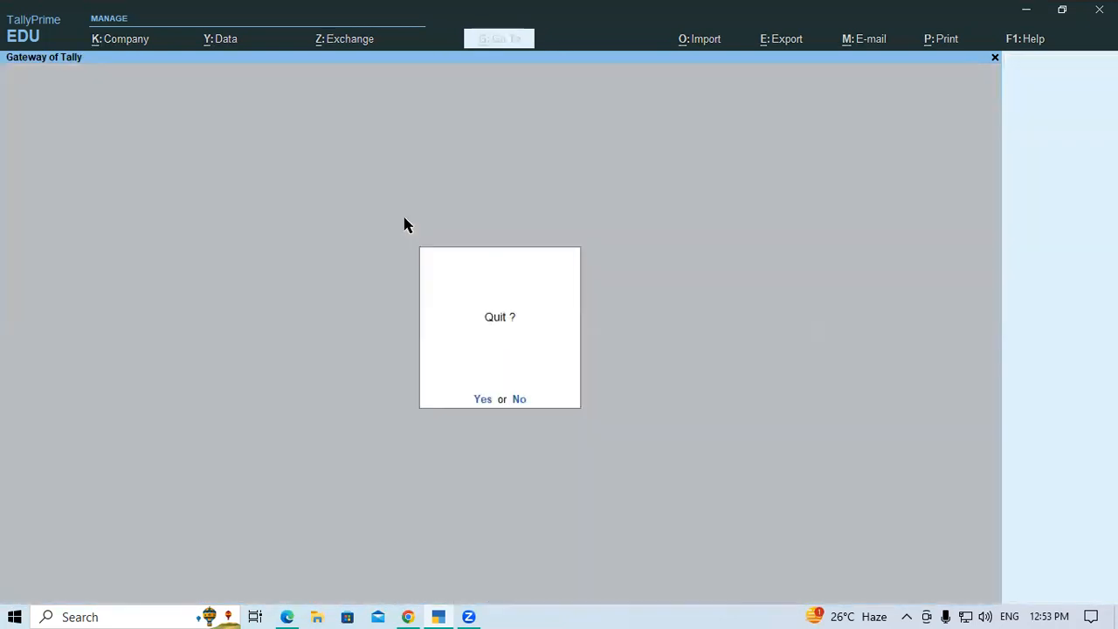
pyautogui.press('Escape')
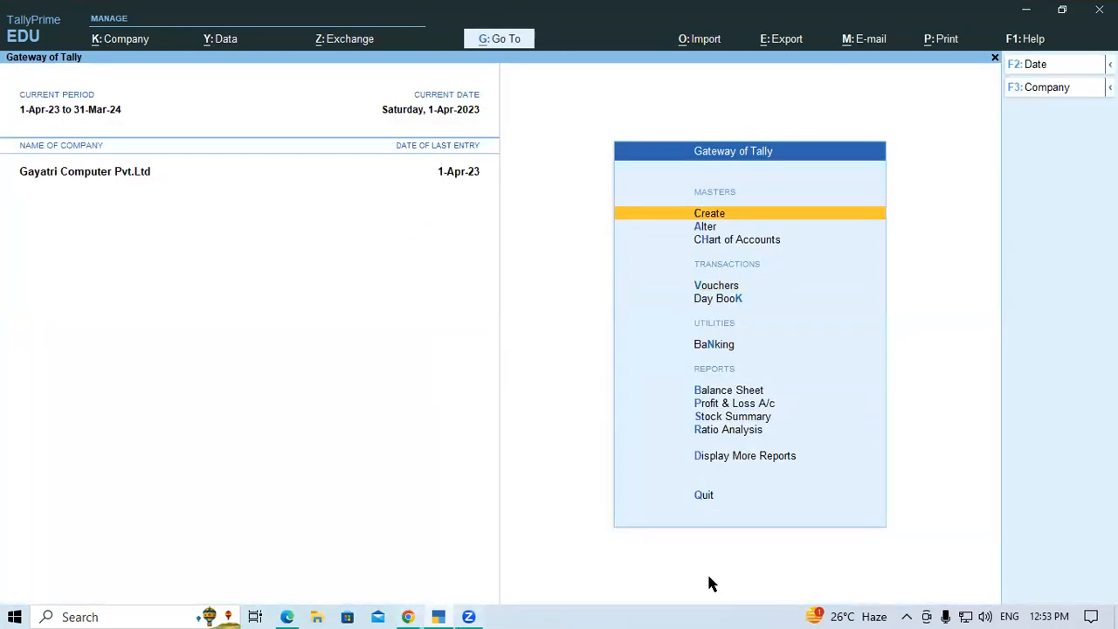